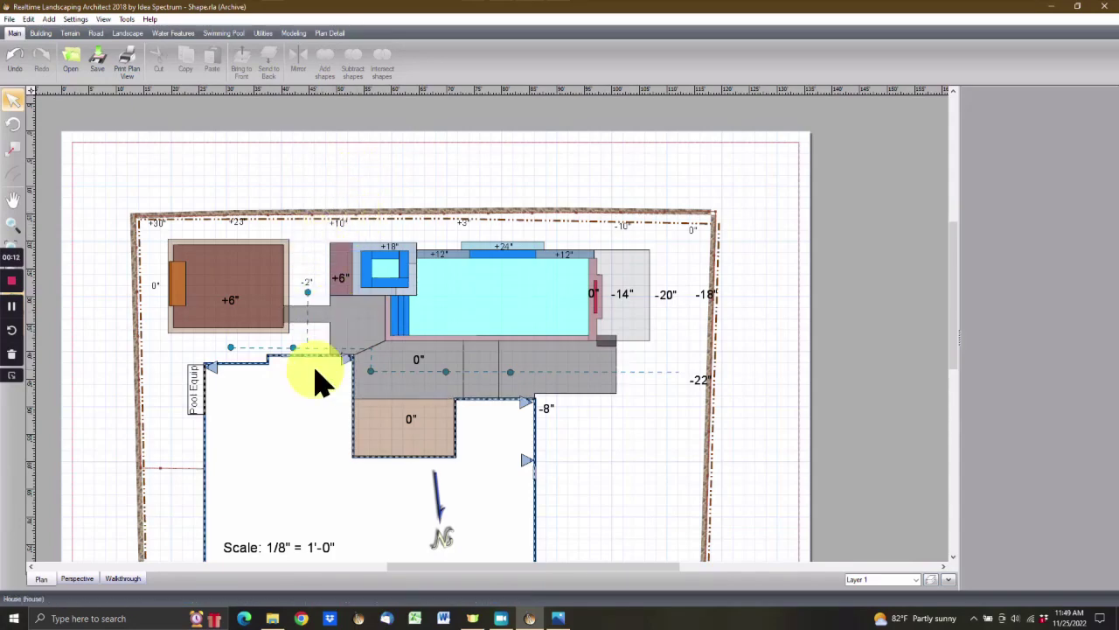
scroll(319, 380, "up", 2)
middle_click_drag(319, 381, 412, 330)
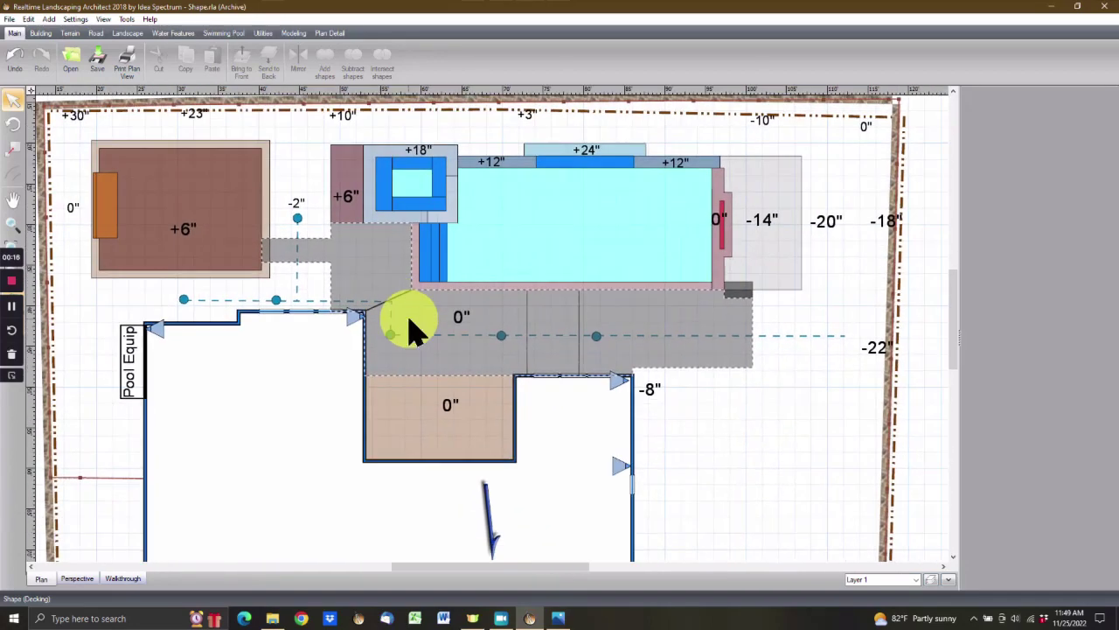
scroll(413, 330, "down", 2)
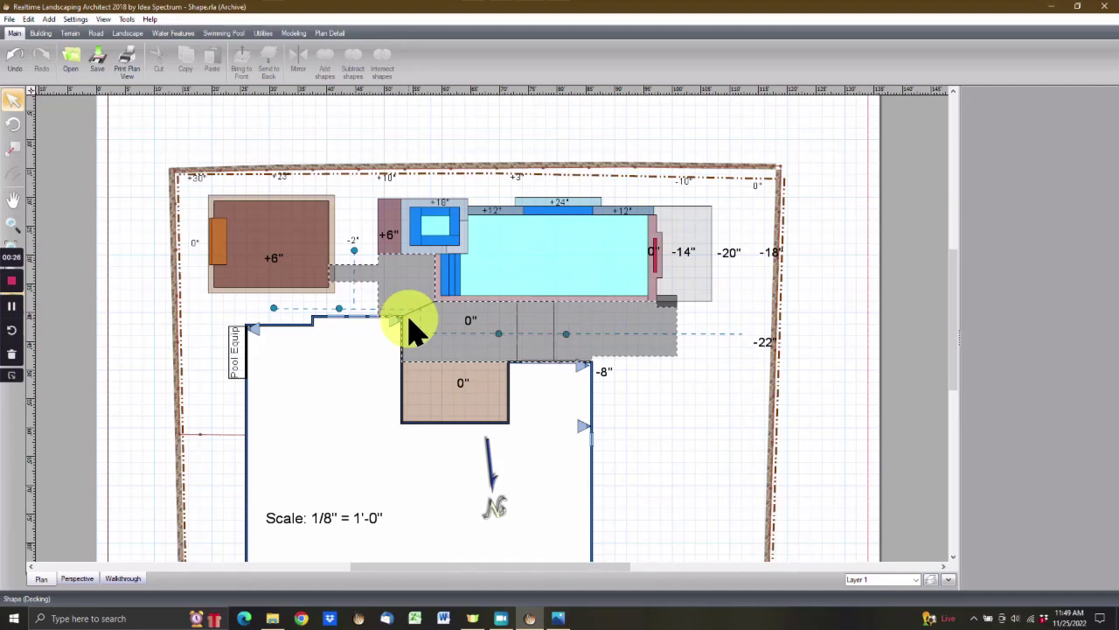
scroll(411, 328, "up", 1)
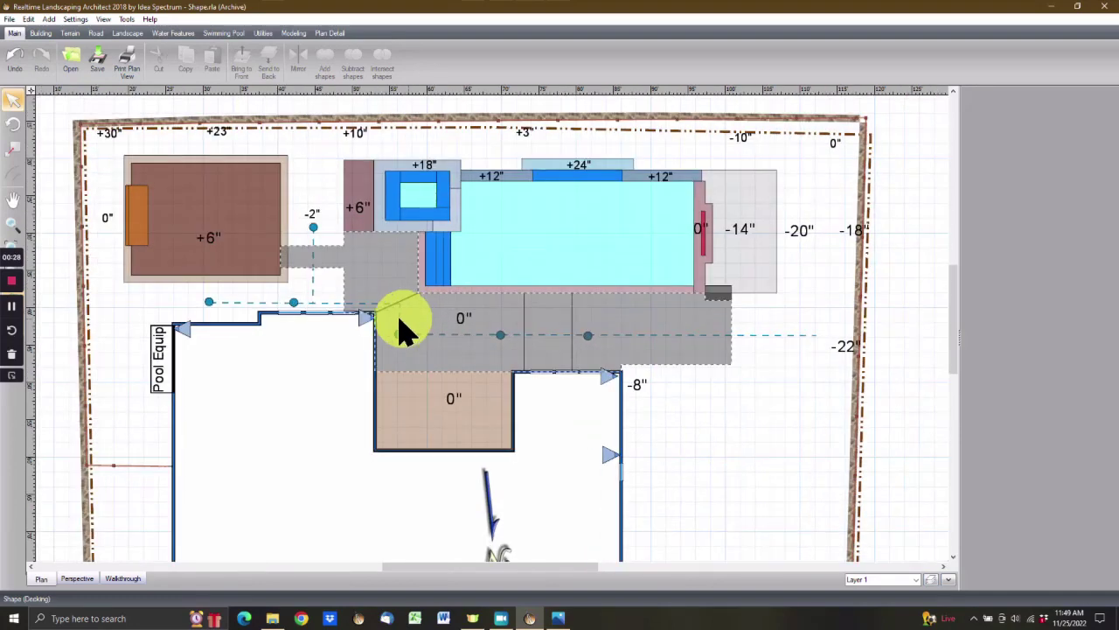
left_click(346, 318)
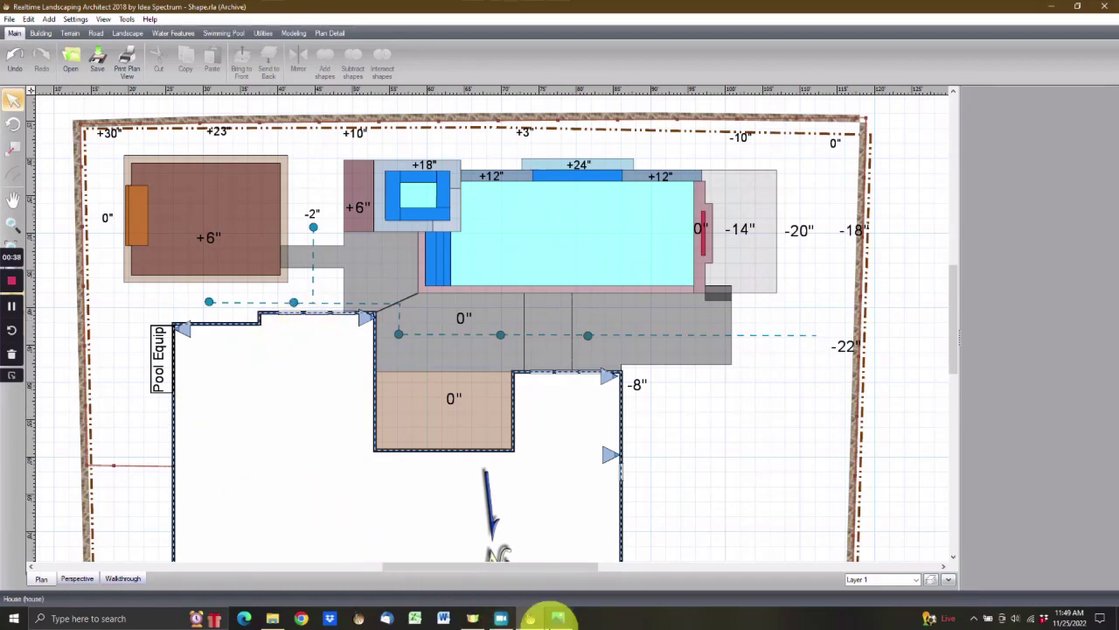
Switch to the photo viewer and examine the pool construction site in photos IMG_2065 and IMG_2064
left_click(558, 618)
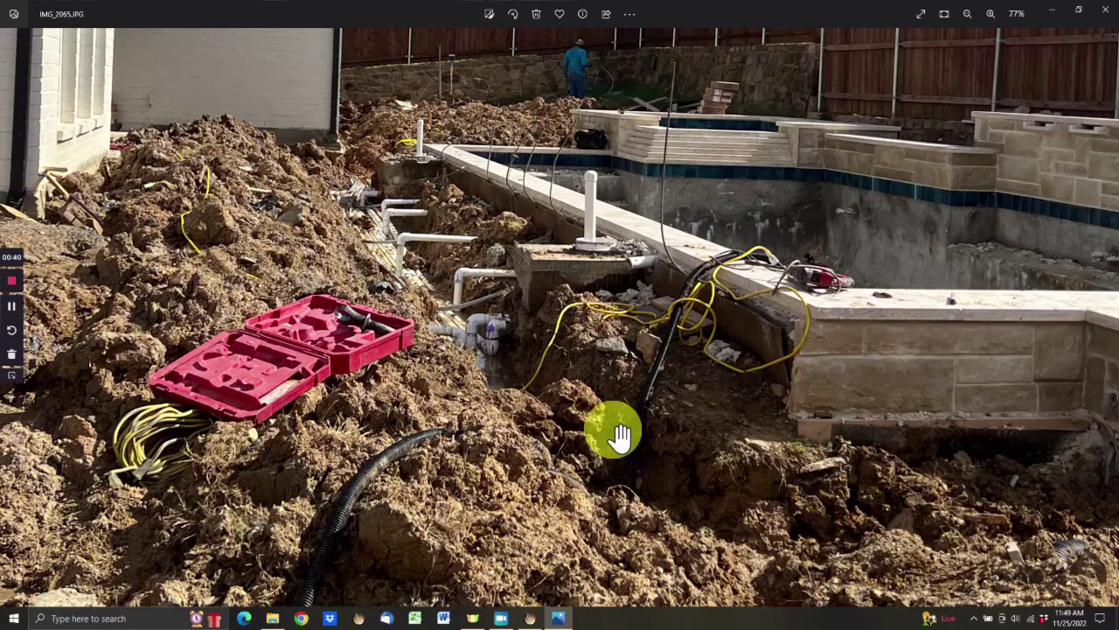
scroll(616, 367, "down", 3)
scroll(618, 350, "down", 1)
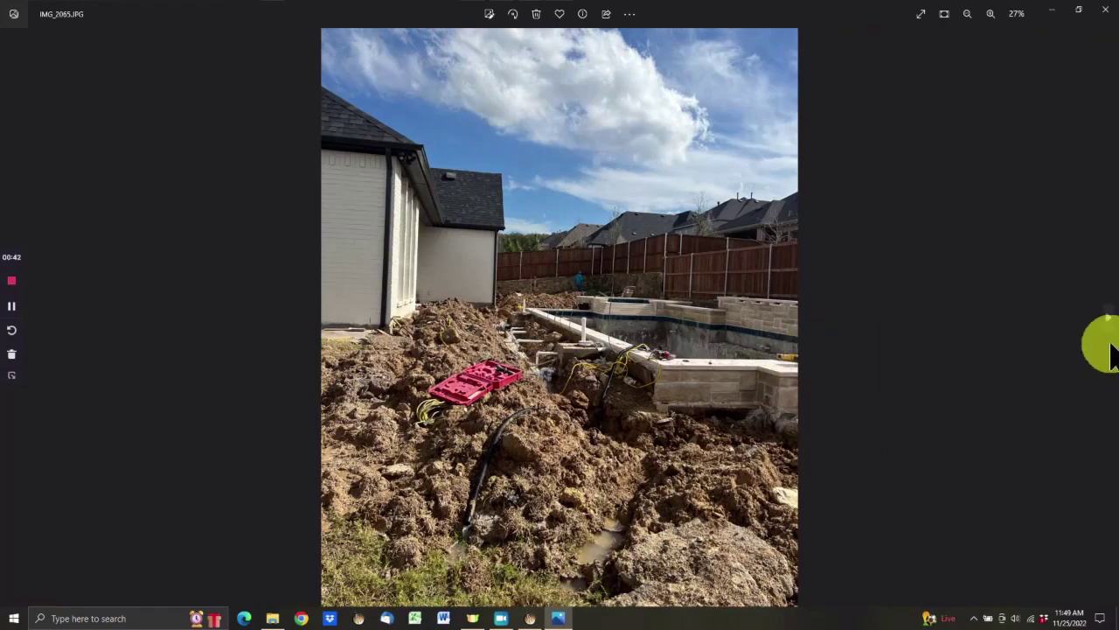
scroll(802, 325, "down", 1)
scroll(577, 346, "up", 4)
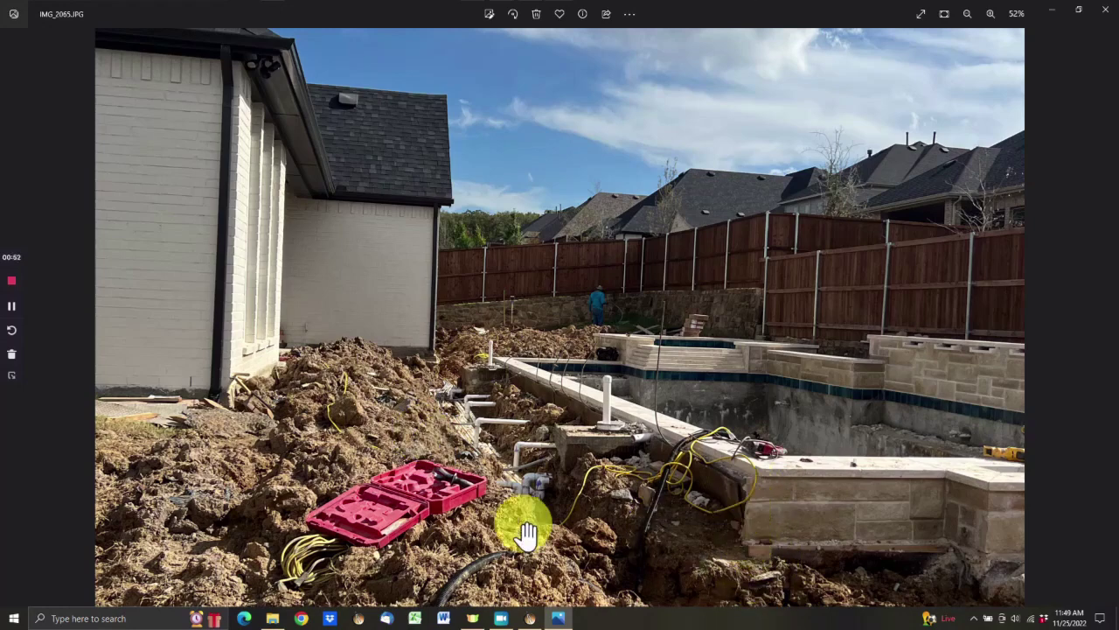
scroll(507, 461, "down", 3)
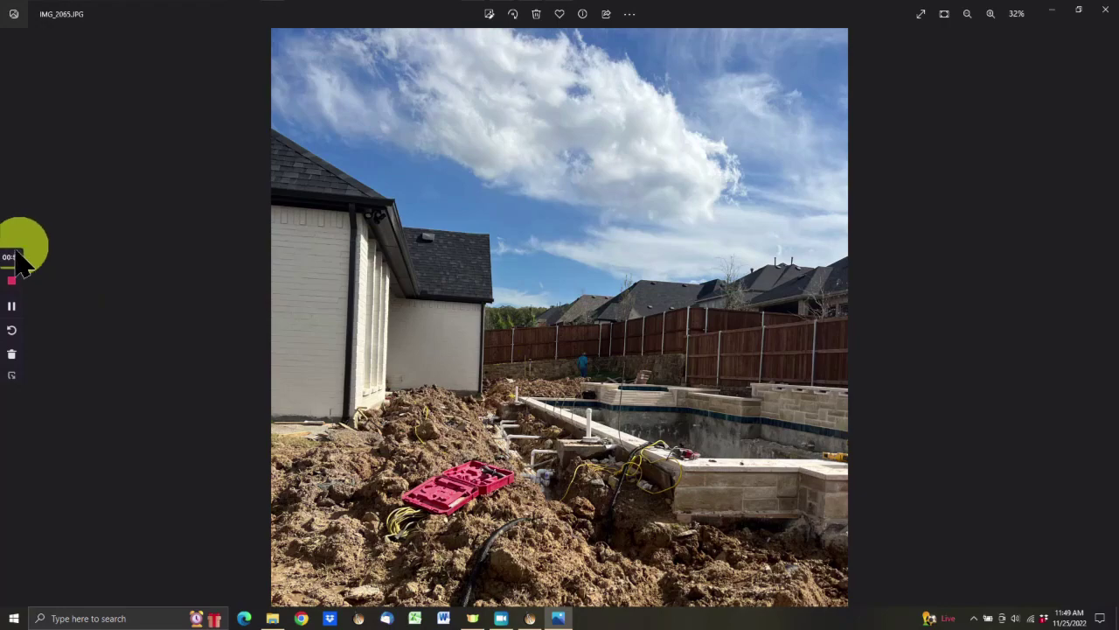
left_click(53, 292)
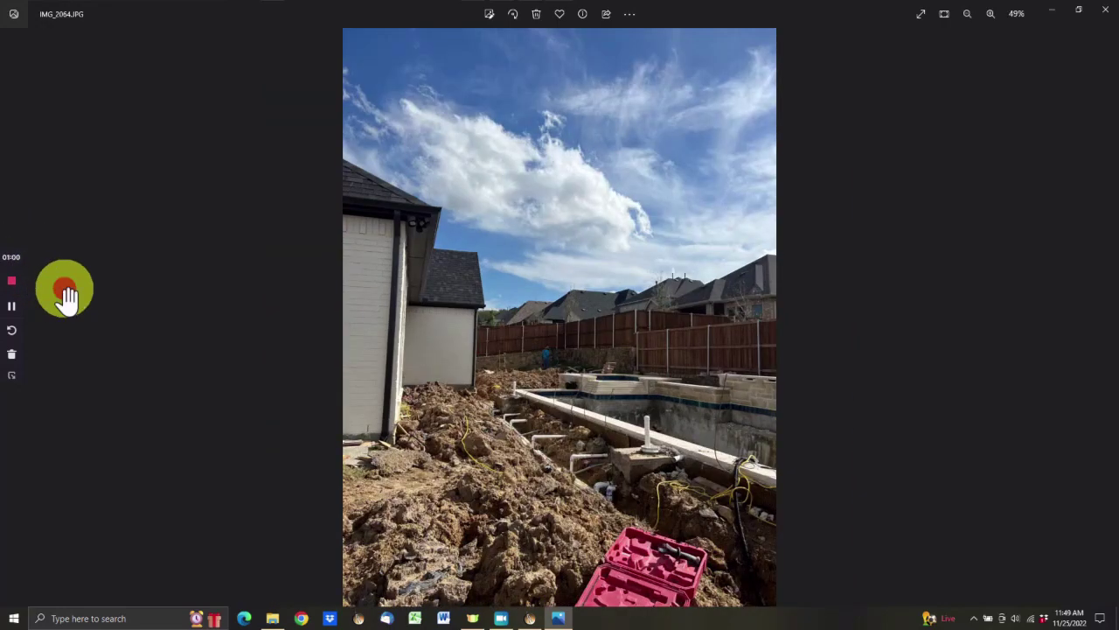
left_click(67, 297)
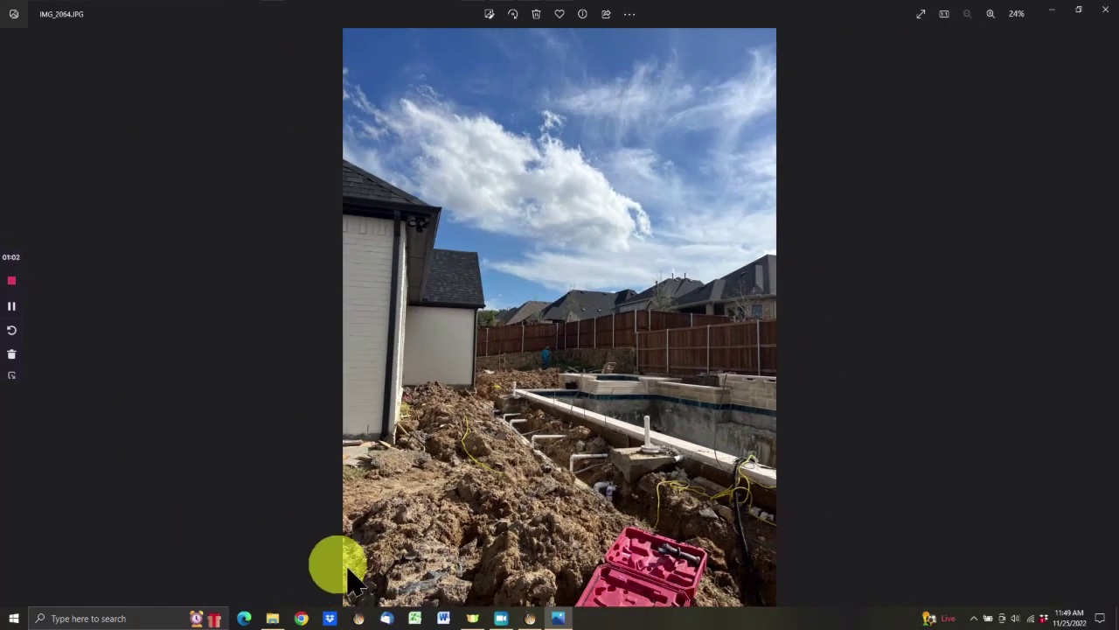
Open photo IMG_2096 from the Shapes demo folder to view the house from the street corner
left_click(278, 616)
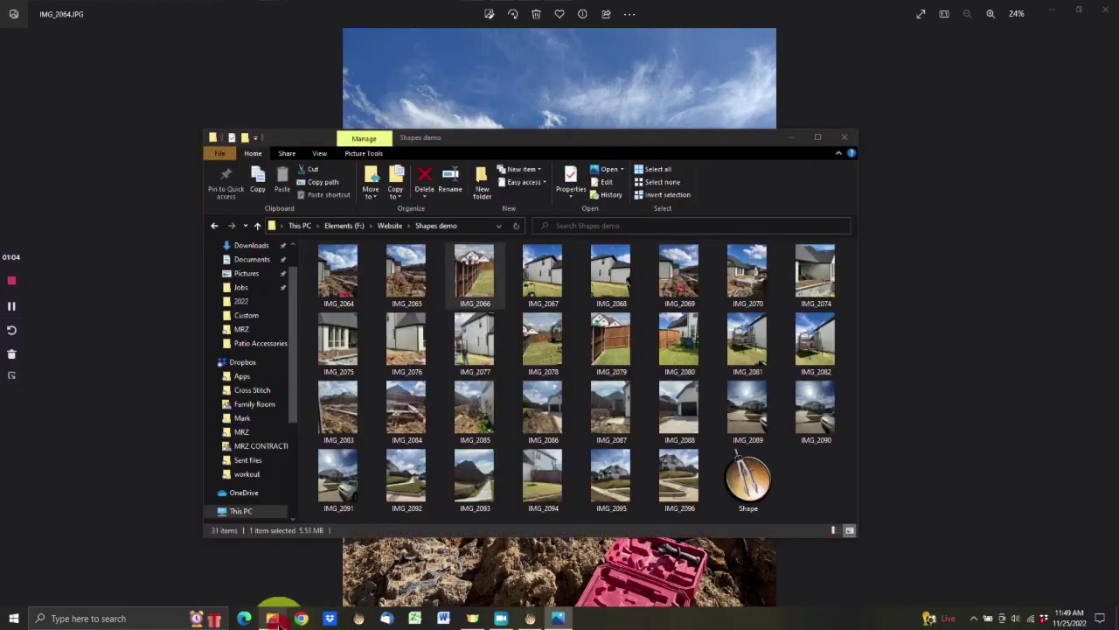
left_click(682, 500)
double_click(682, 500)
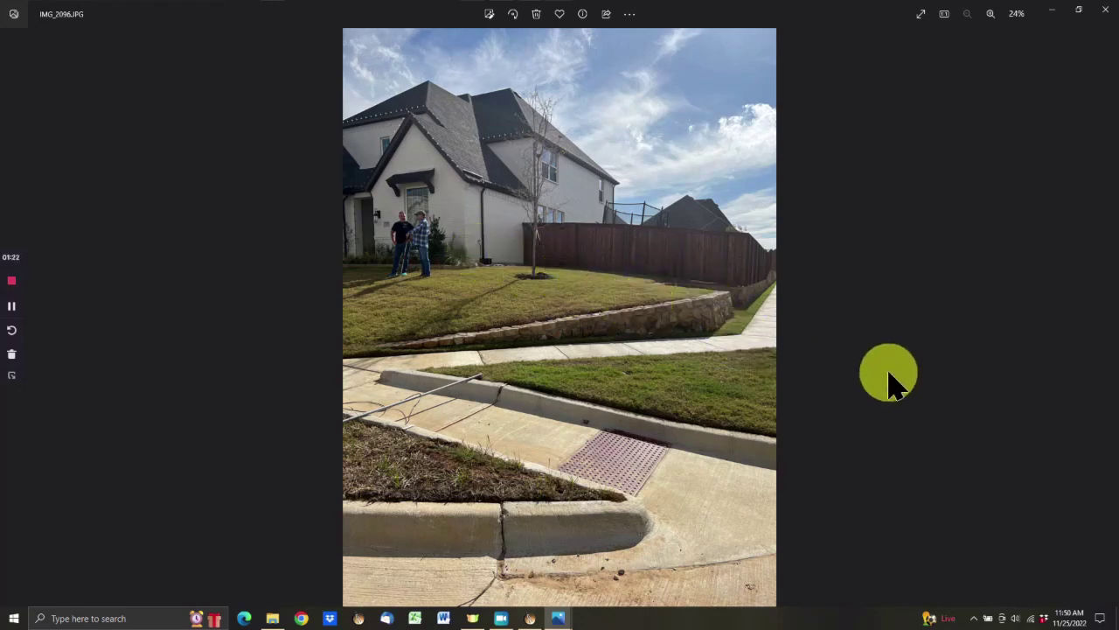
Switch back to Realtime Landscaping Architect and review the whole backyard plan with its elevations and drains
left_click(528, 618)
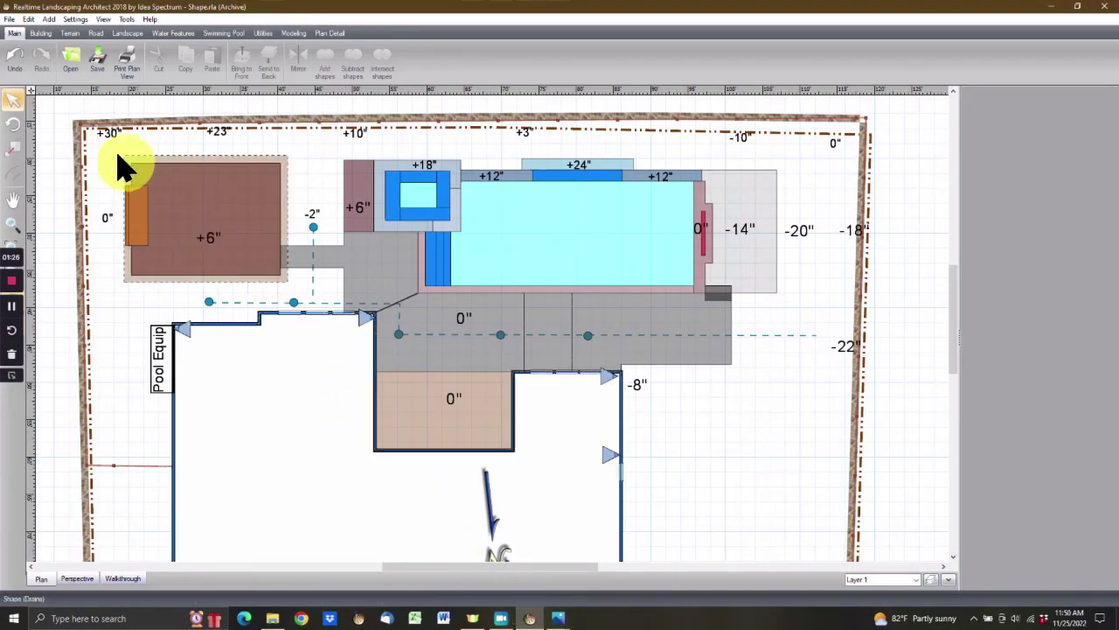
left_click(429, 399)
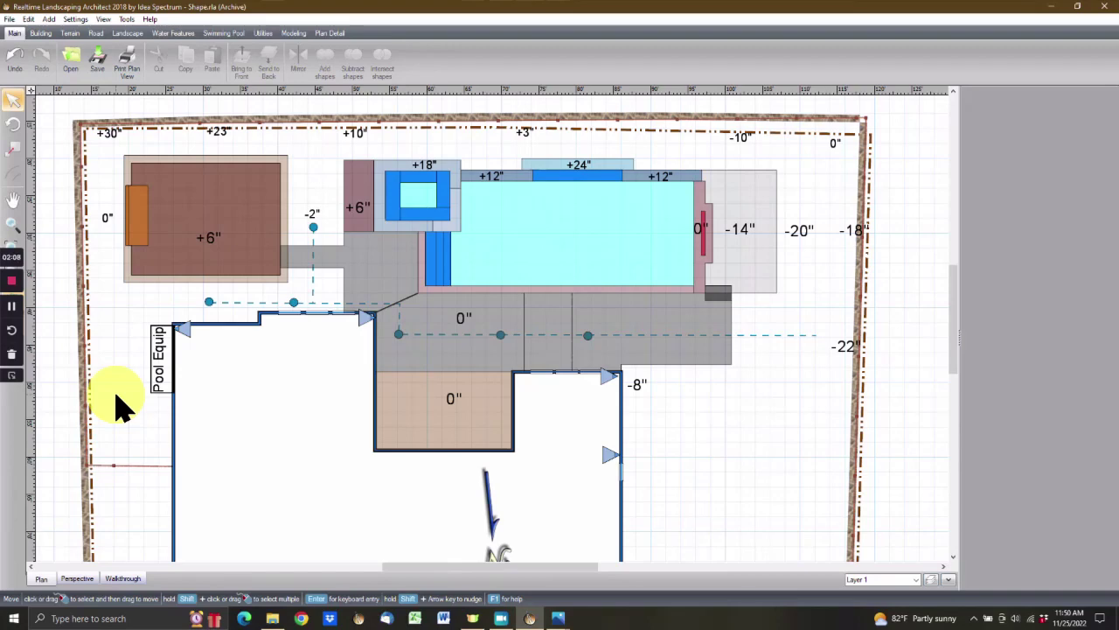
left_click(442, 337)
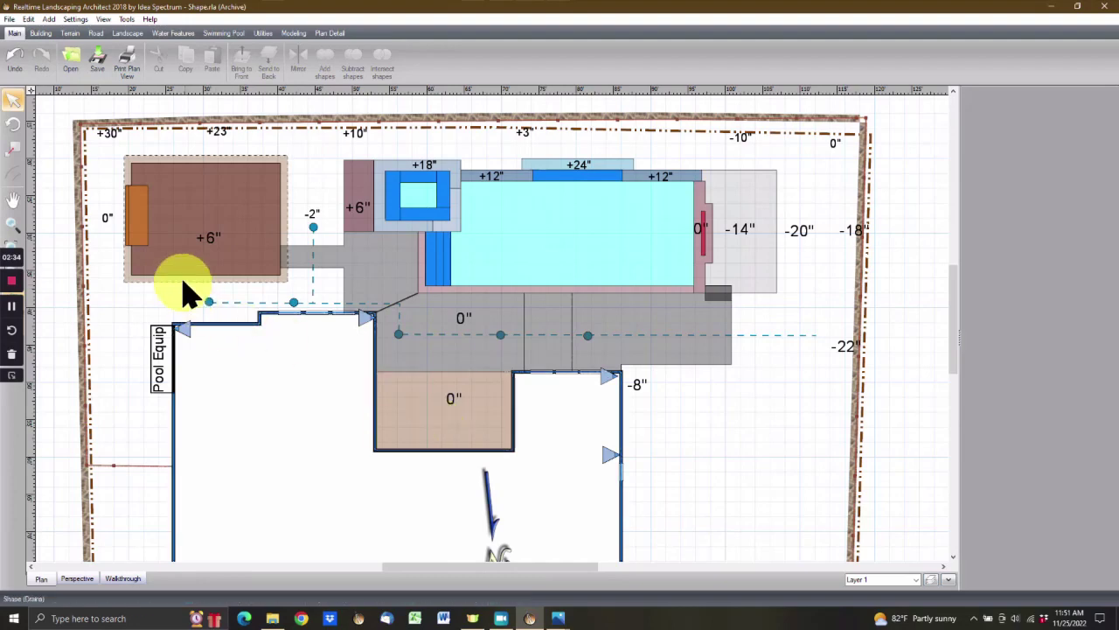
scroll(250, 391, "down", 2)
scroll(250, 398, "down", 2)
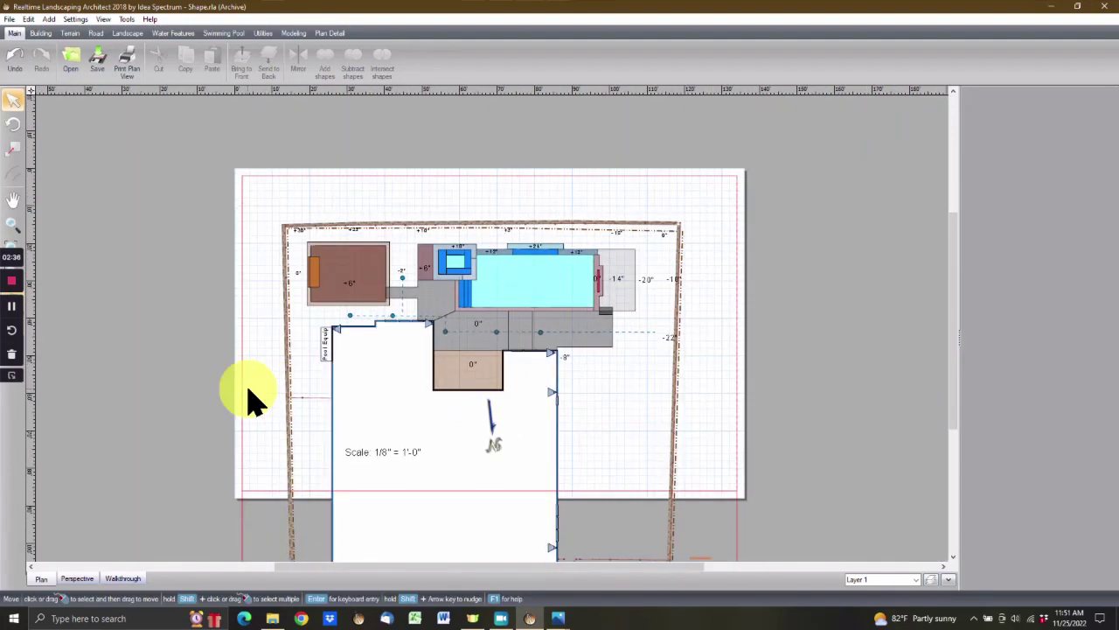
Unhide the Pool plan and survey layers
left_click(930, 581)
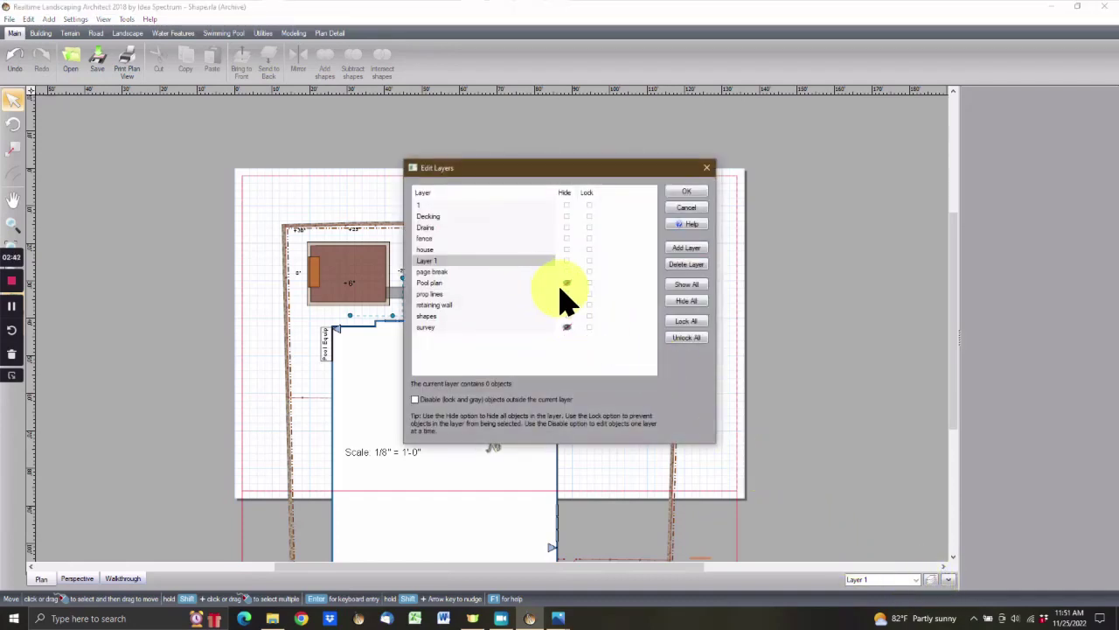
left_click(568, 283)
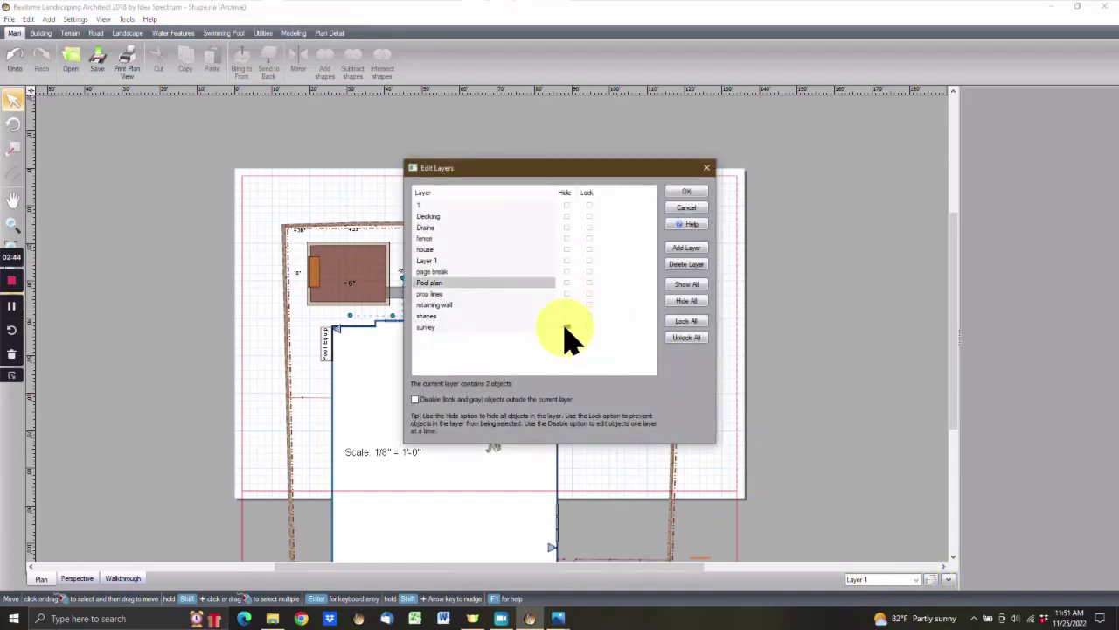
left_click(566, 327)
left_click(671, 195)
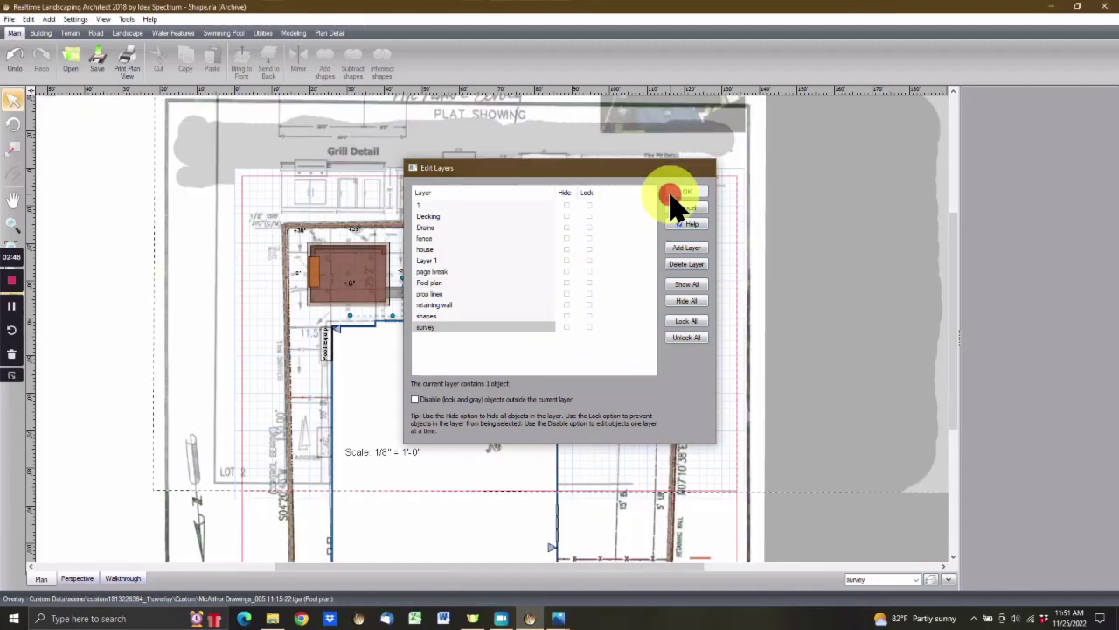
Move the pool plan overlay to the right of the site drawing and set its transparency to 0
scroll(551, 254, "down", 1)
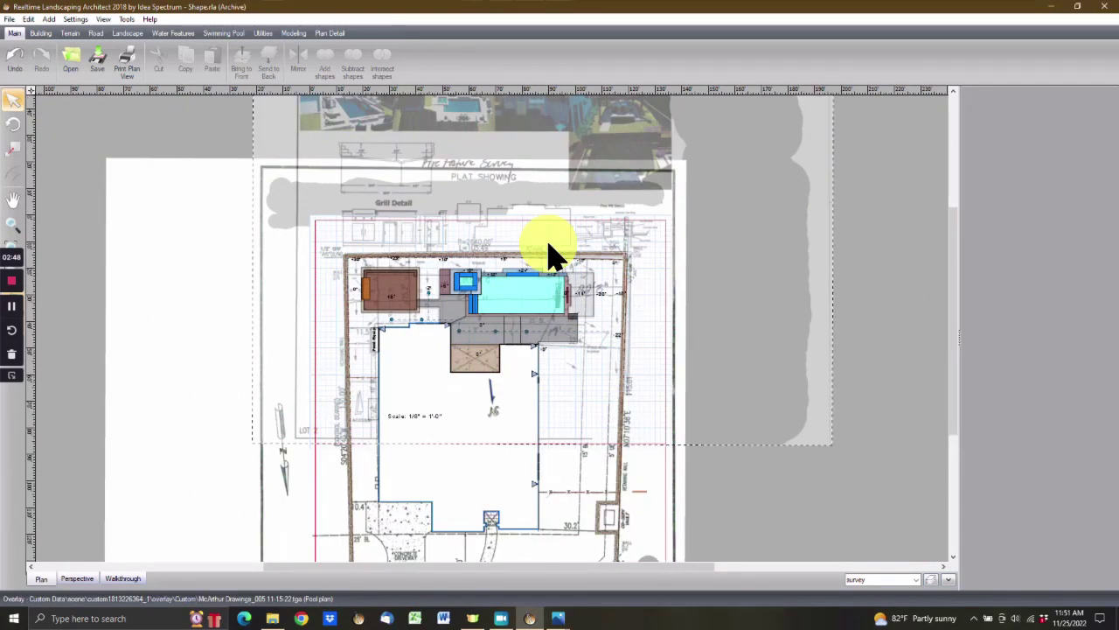
scroll(551, 254, "down", 1)
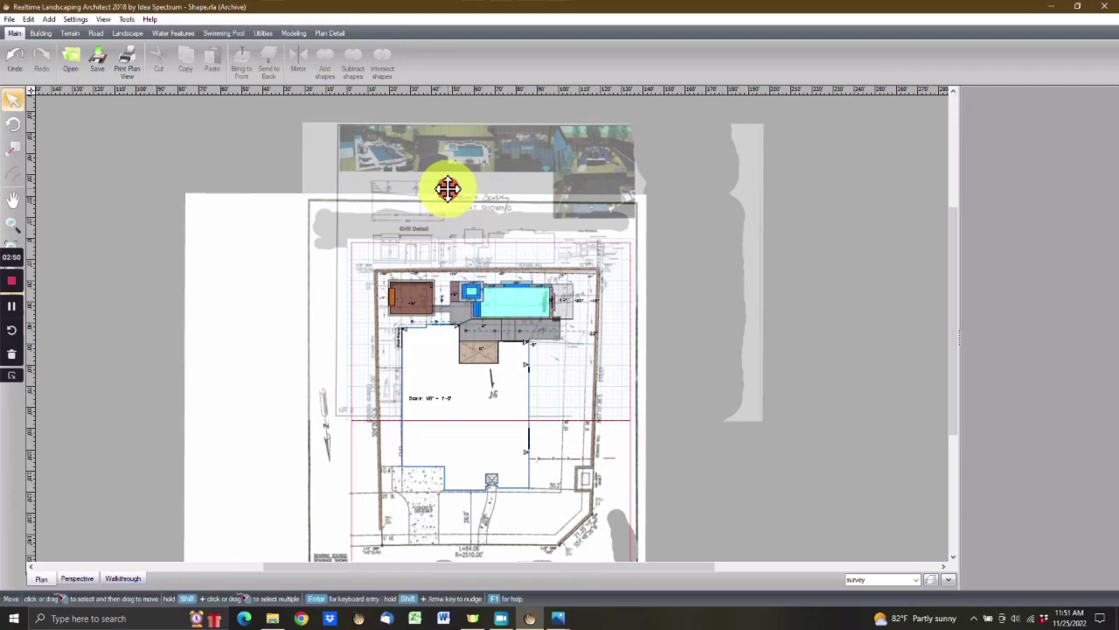
left_click_drag(446, 187, 696, 232)
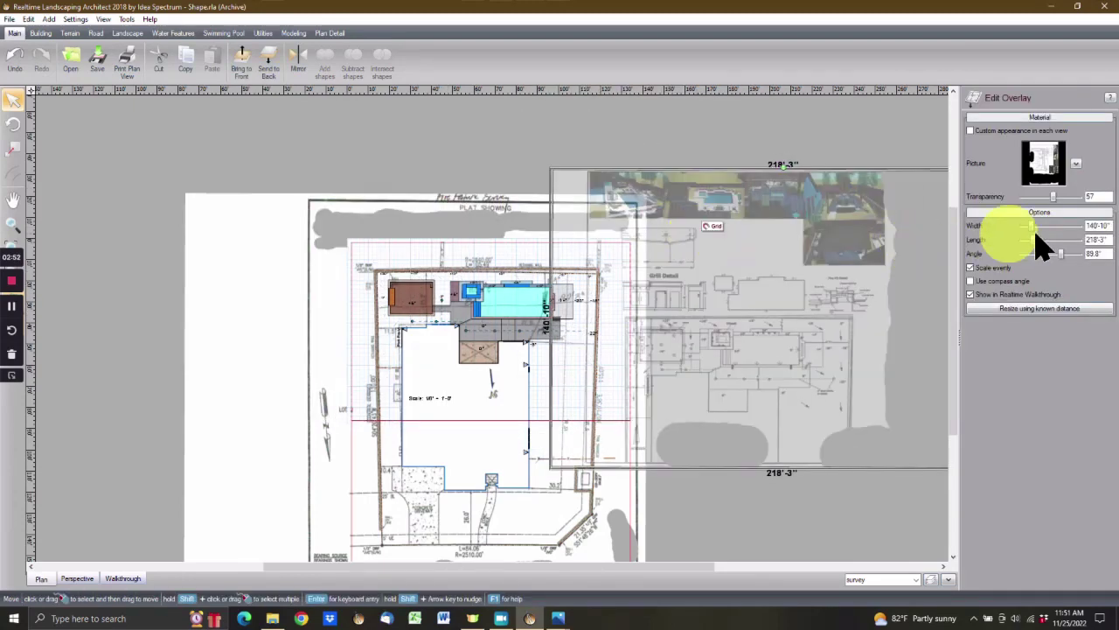
left_click_drag(1052, 195, 1006, 200)
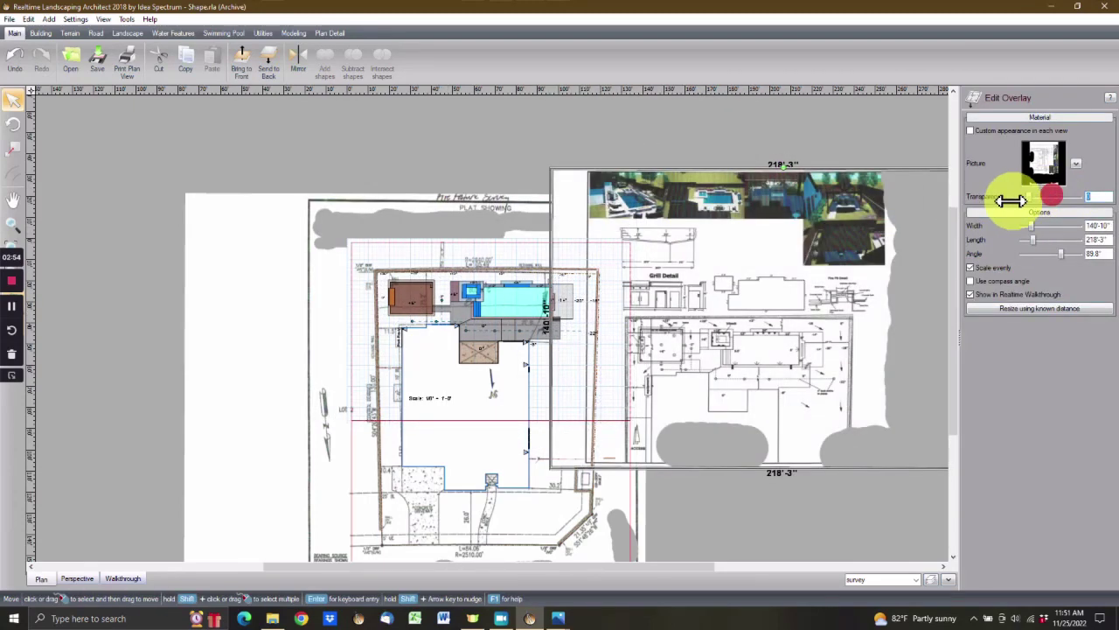
Draw a 12' by 6' plan detail rectangle over the 12' raised section of the overlay's pool outline
scroll(752, 302, "up", 6)
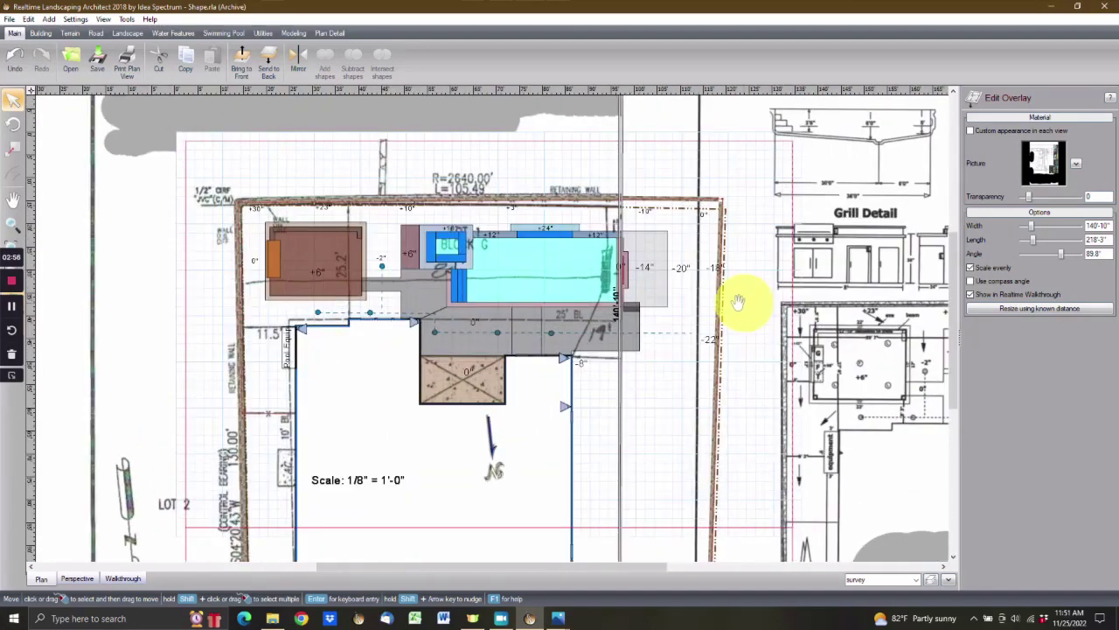
scroll(639, 245, "up", 2)
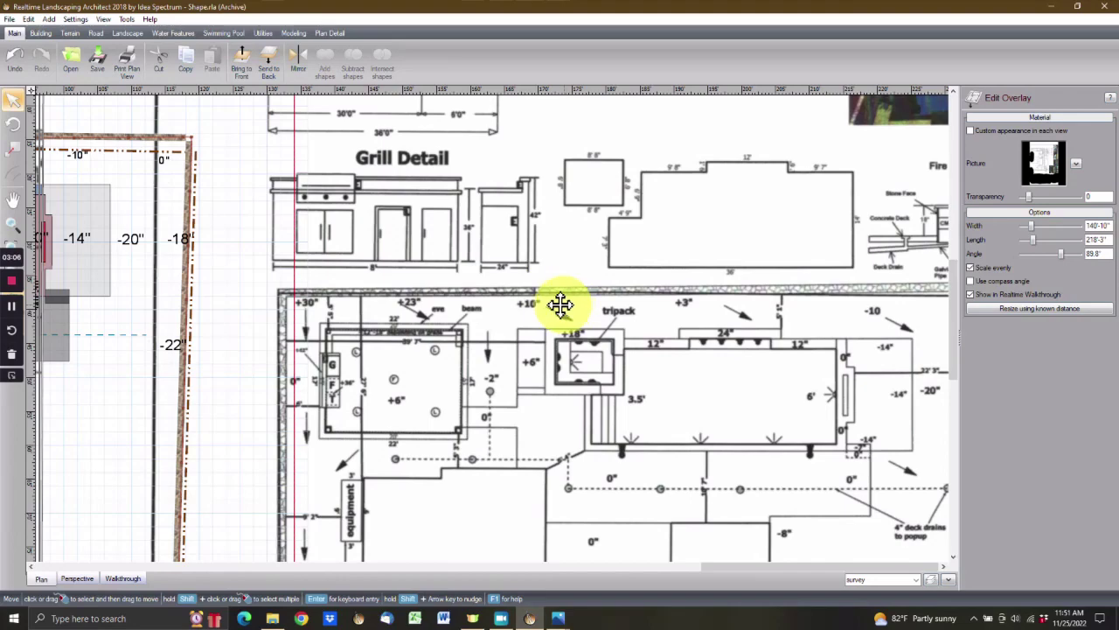
scroll(538, 289, "down", 5)
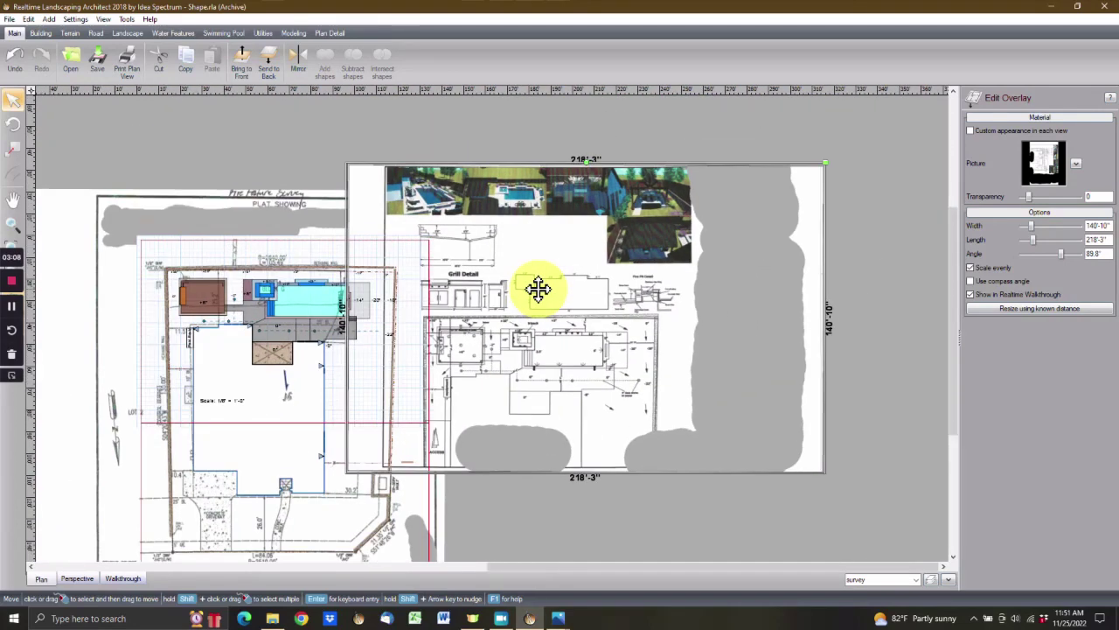
scroll(538, 288, "up", 5)
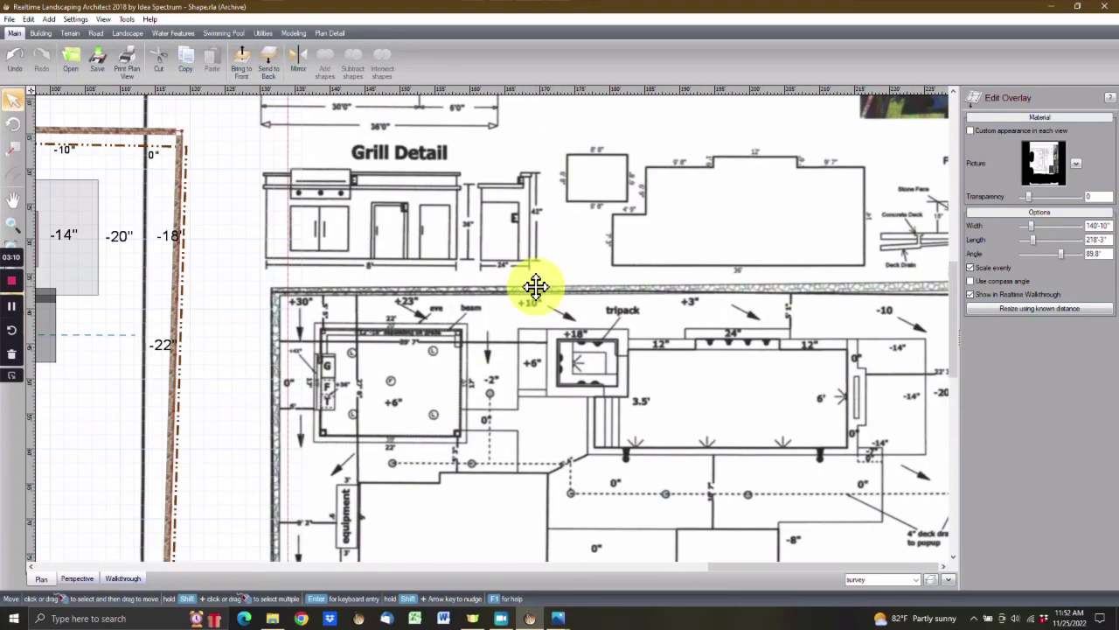
scroll(535, 287, "up", 2)
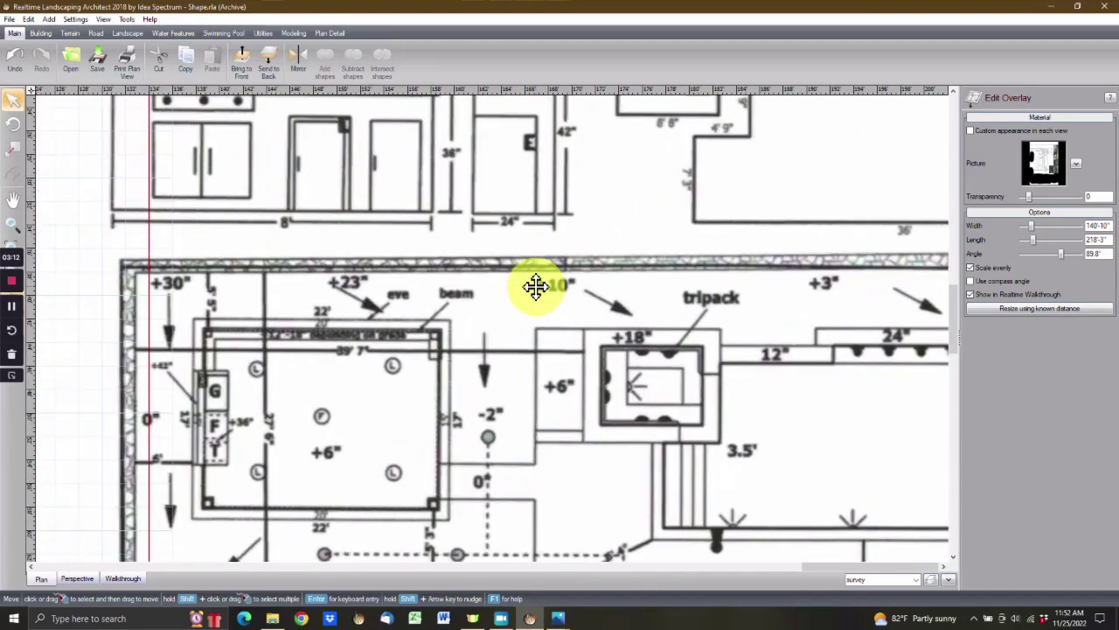
middle_click_drag(536, 286, 134, 485)
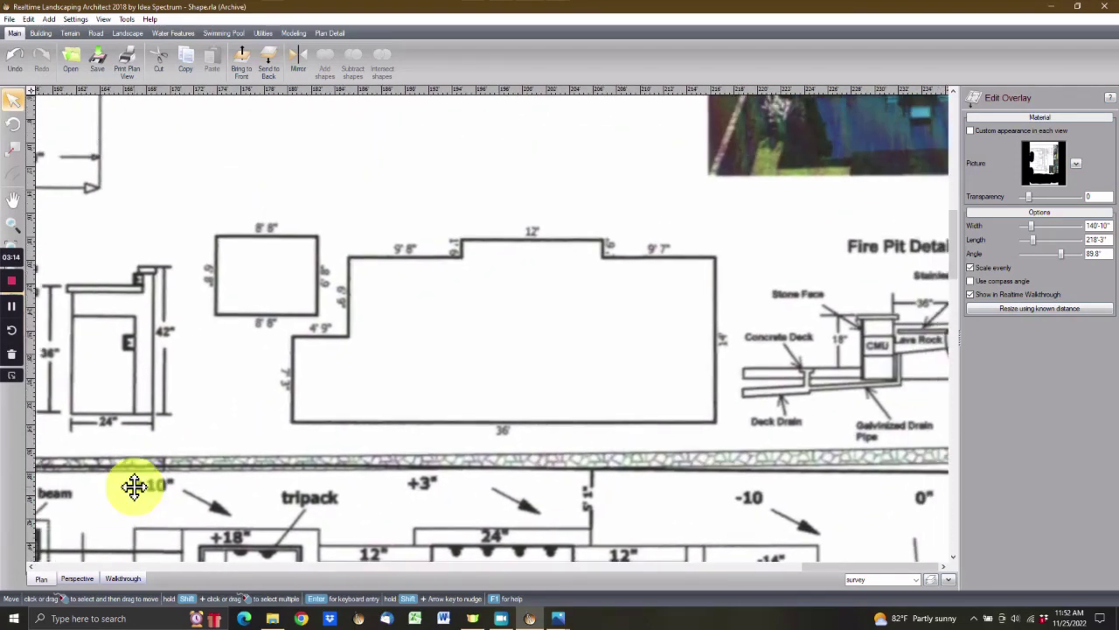
left_click(331, 34)
left_click(210, 61)
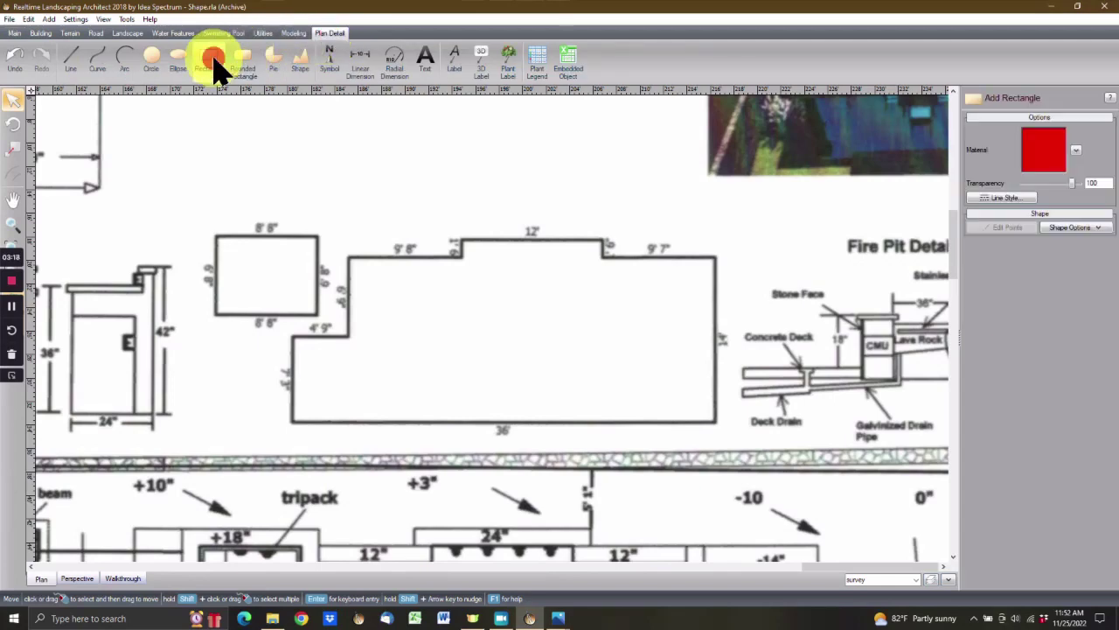
left_click(454, 240)
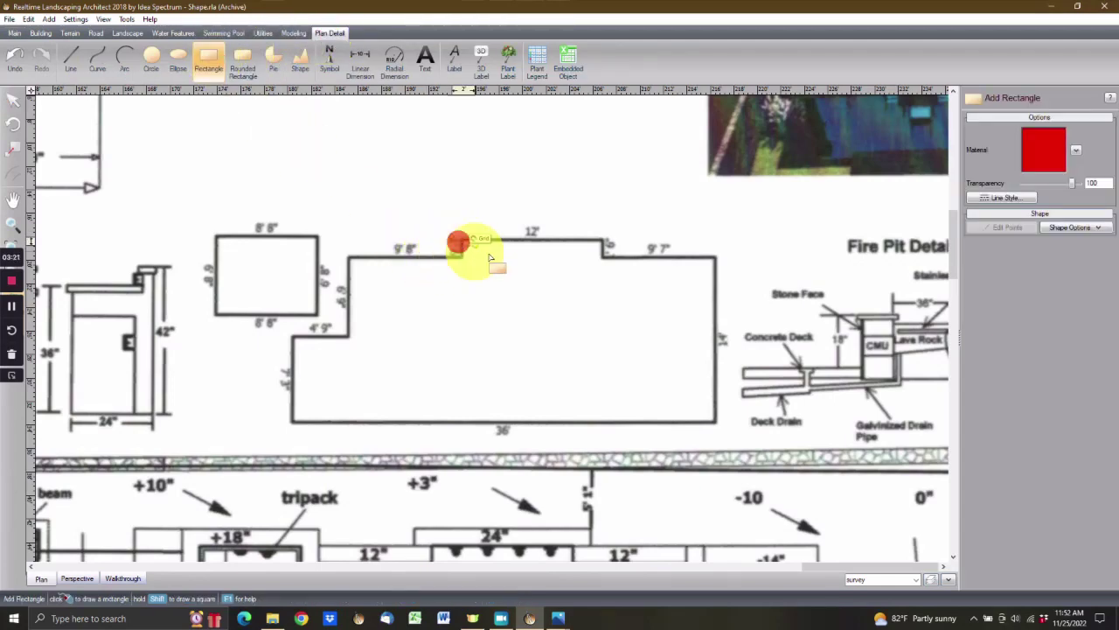
left_click(603, 307)
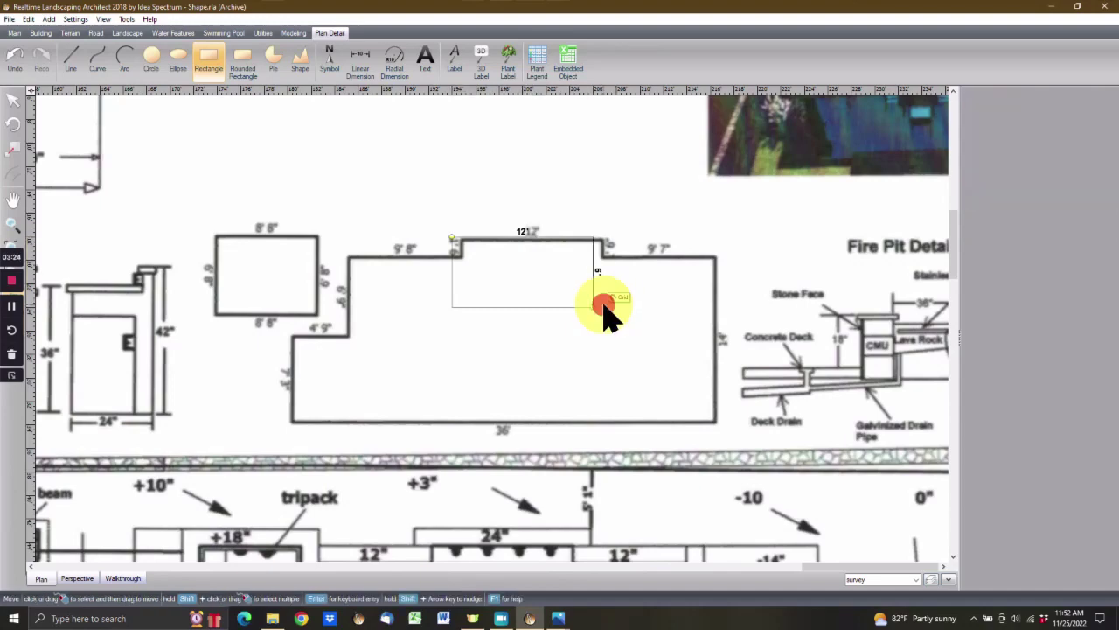
Move the 12' by 6' rectangle across the overlay's 12' raised section and delete it
left_click(533, 268)
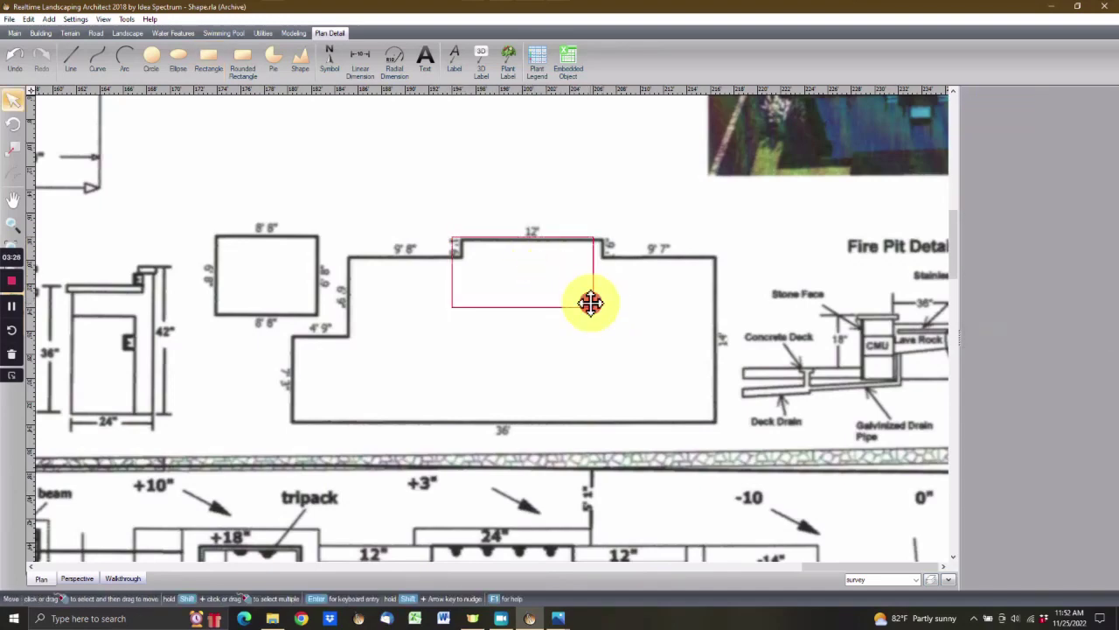
left_click(591, 304)
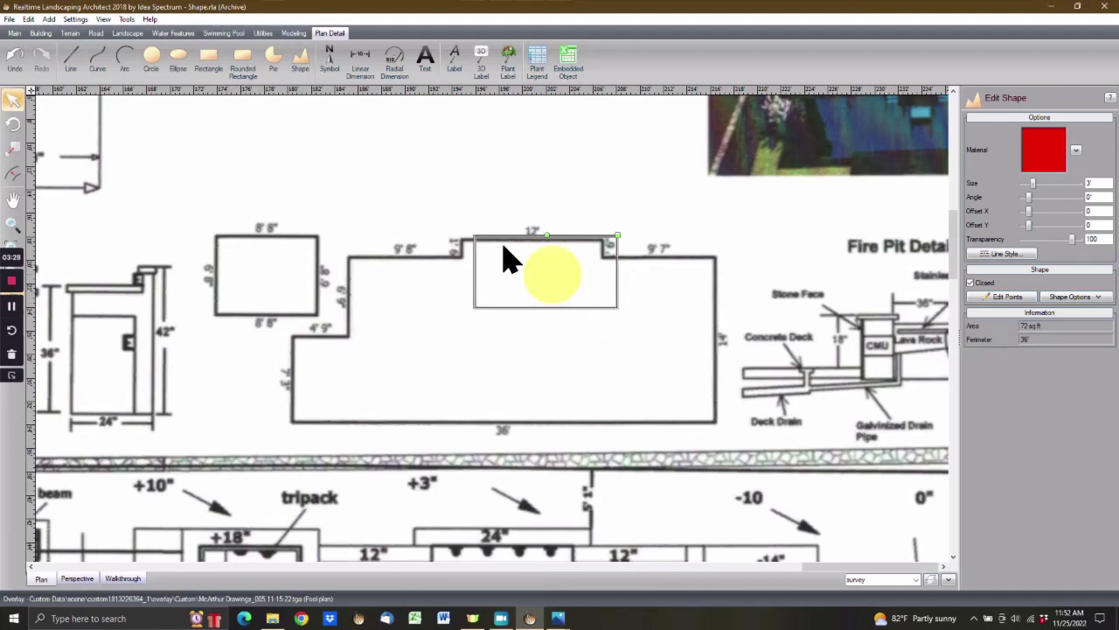
scroll(491, 246, "up", 4)
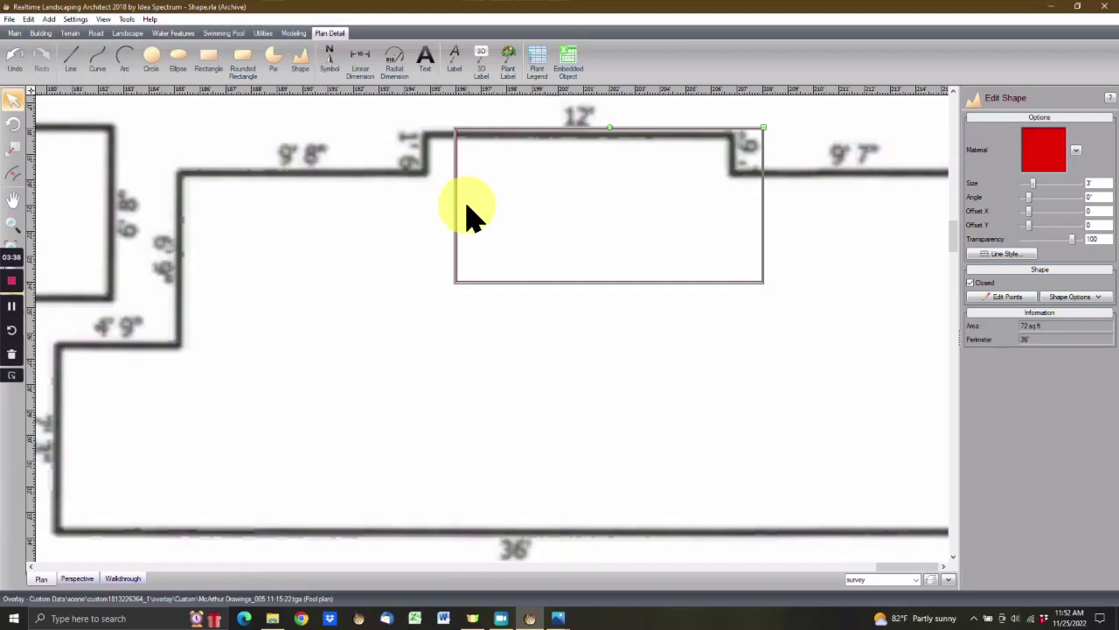
key("Delete")
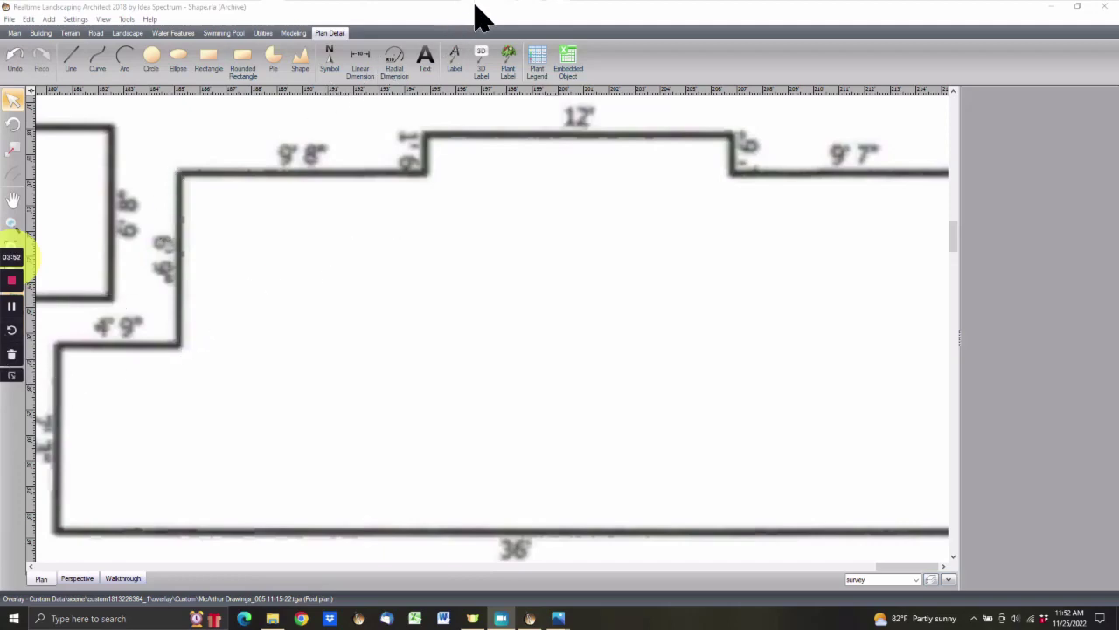
Uncover the snap tools by restoring and shifting the window, and start a shape at the pool outline's upper-left corner with a 9'-8" segment at 0°
left_click(1084, 12)
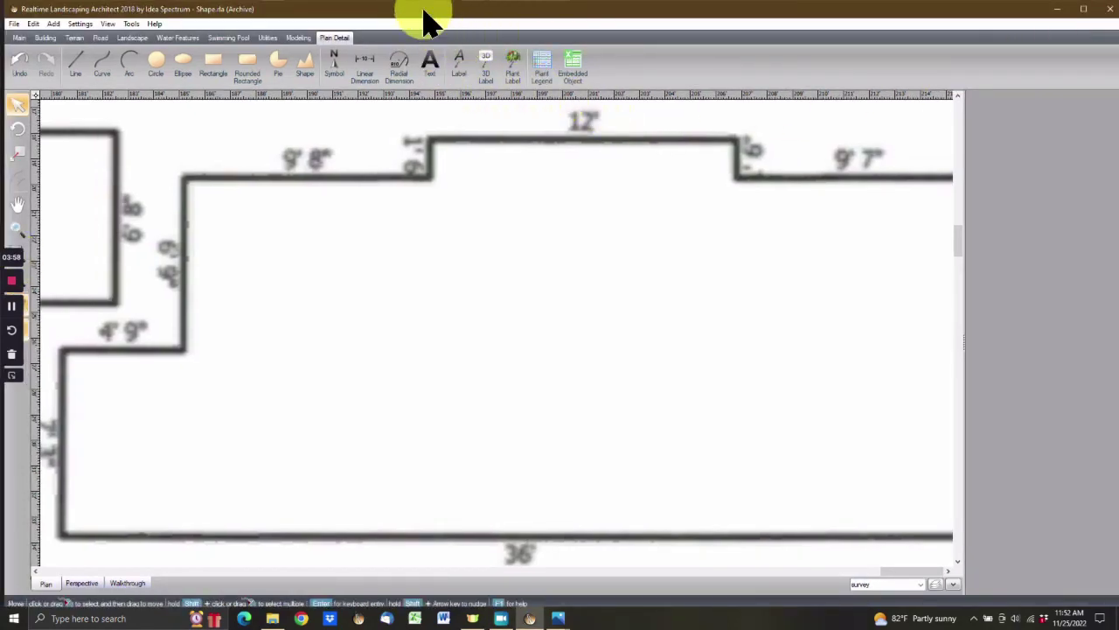
left_click_drag(429, 22, 507, 31)
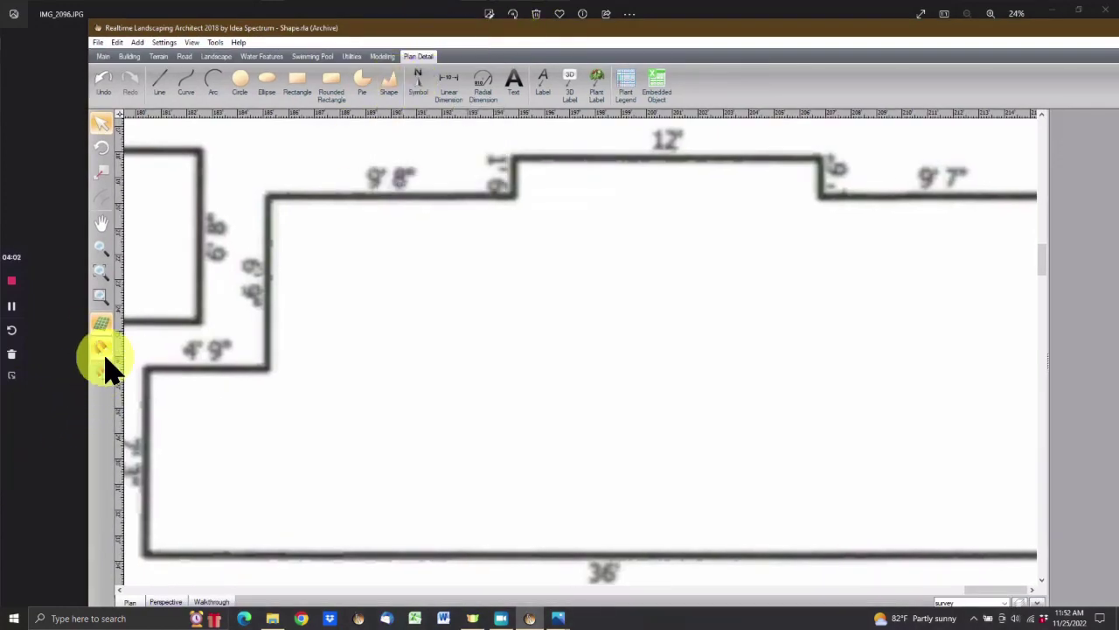
left_click(390, 85)
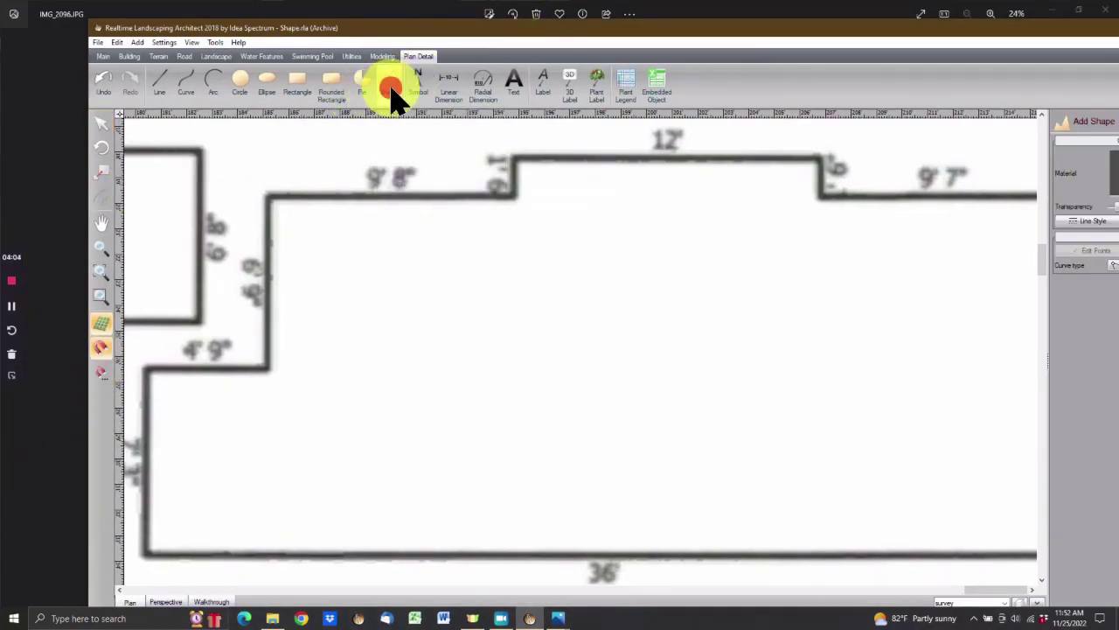
left_click(271, 208)
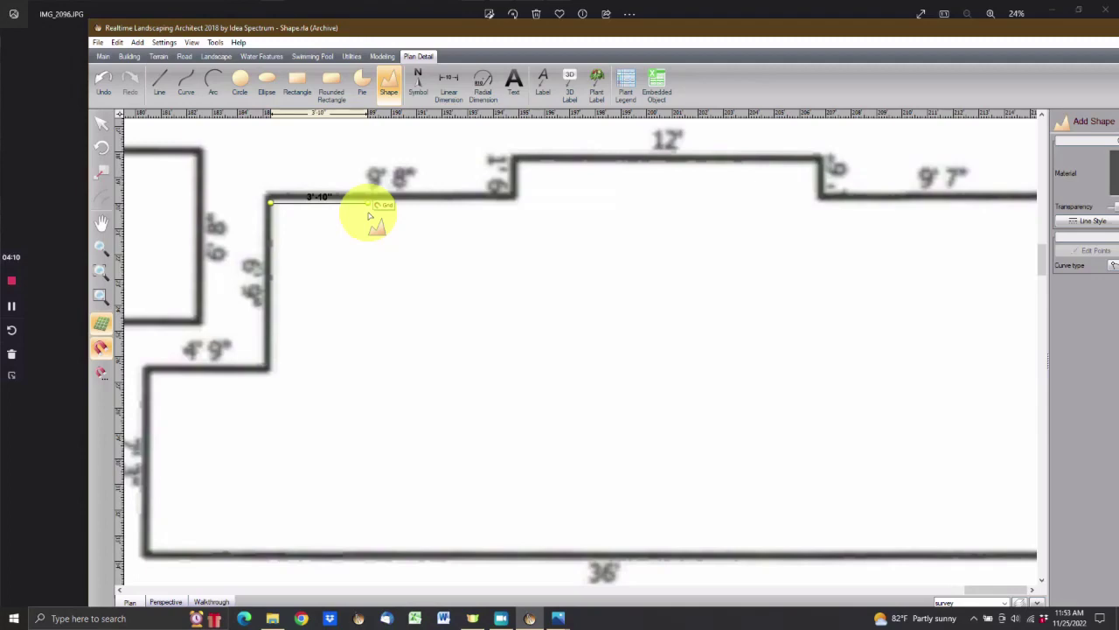
key("Tab")
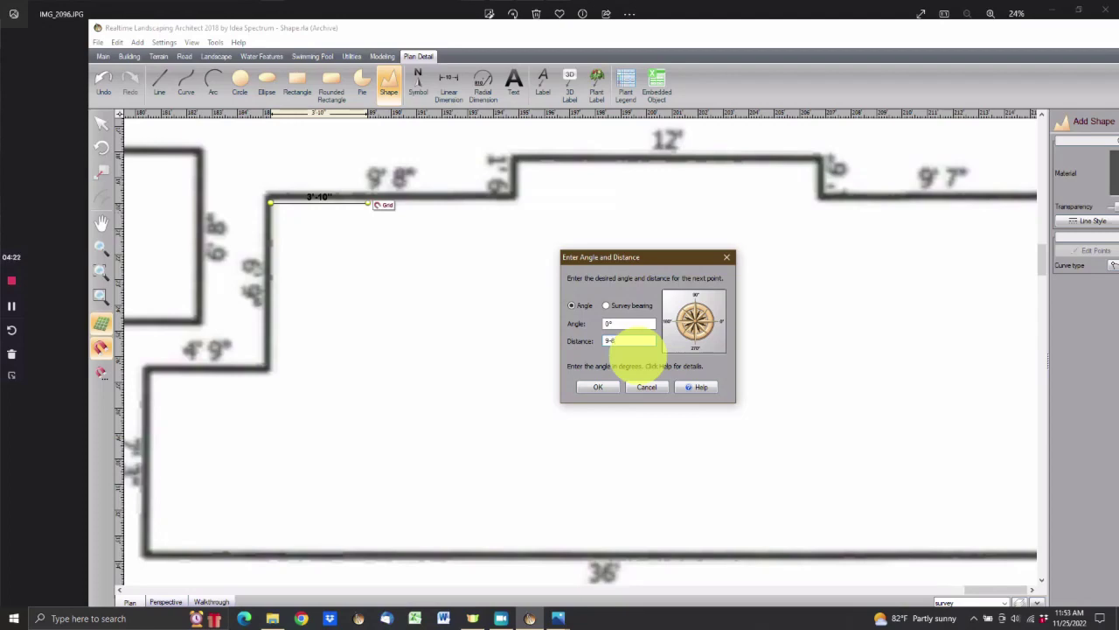
left_click(598, 387)
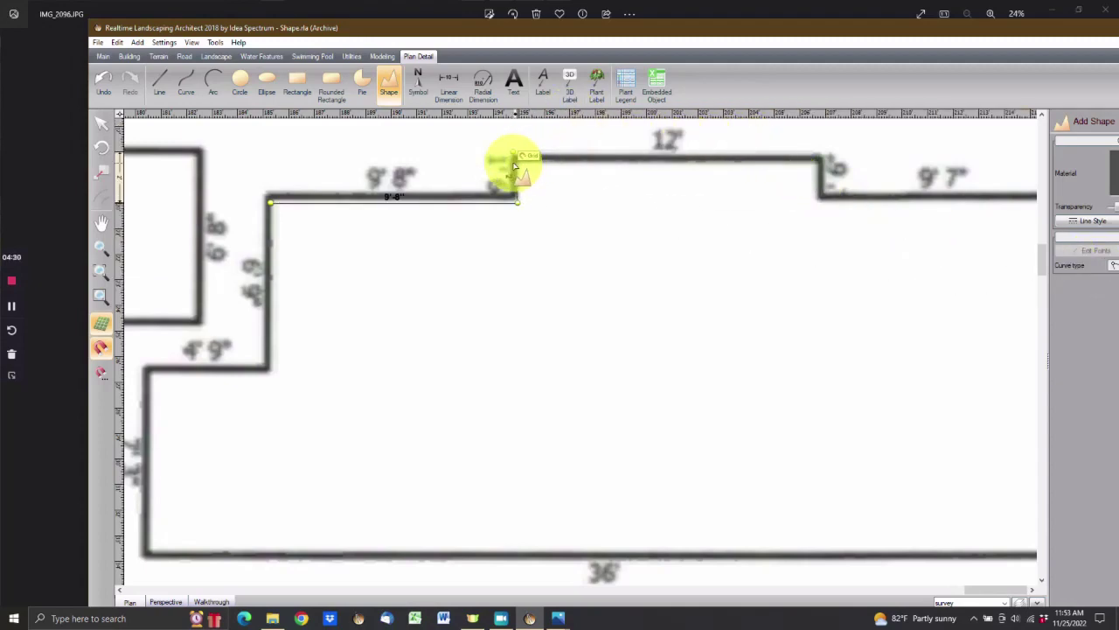
Add a 1'-6" segment at 90° and a 12' segment at 0° to the shape
key("d")
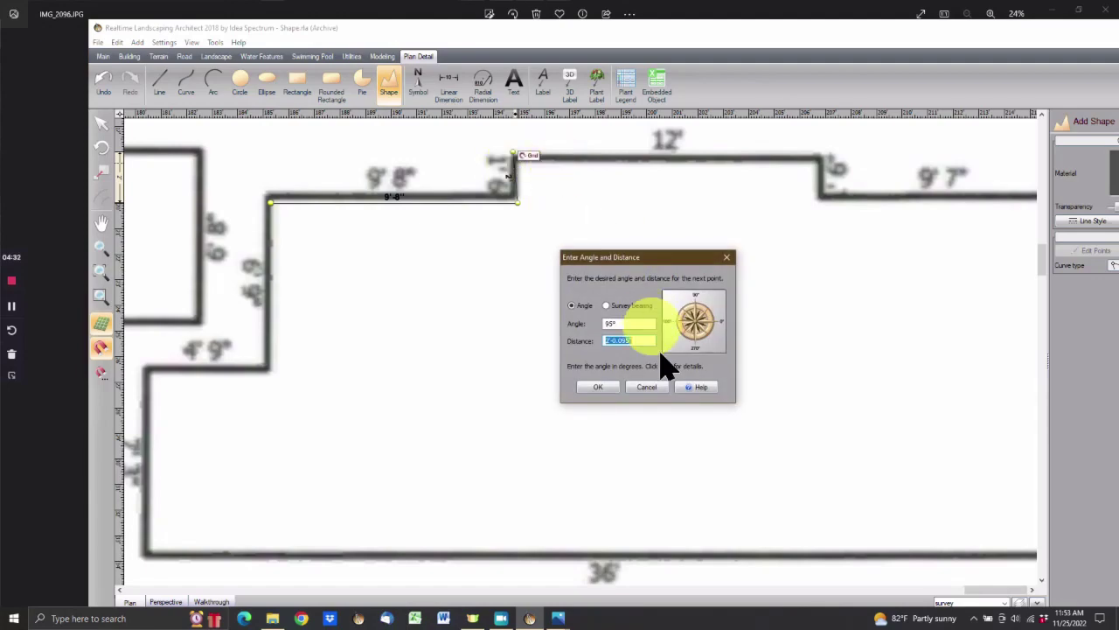
left_click(617, 324)
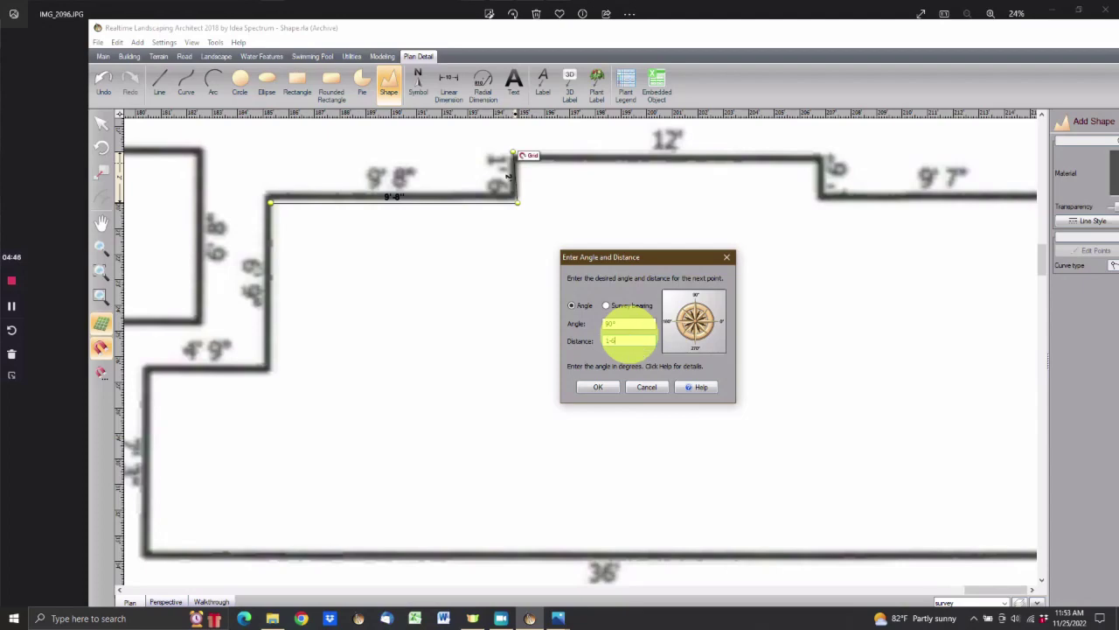
left_click(588, 388)
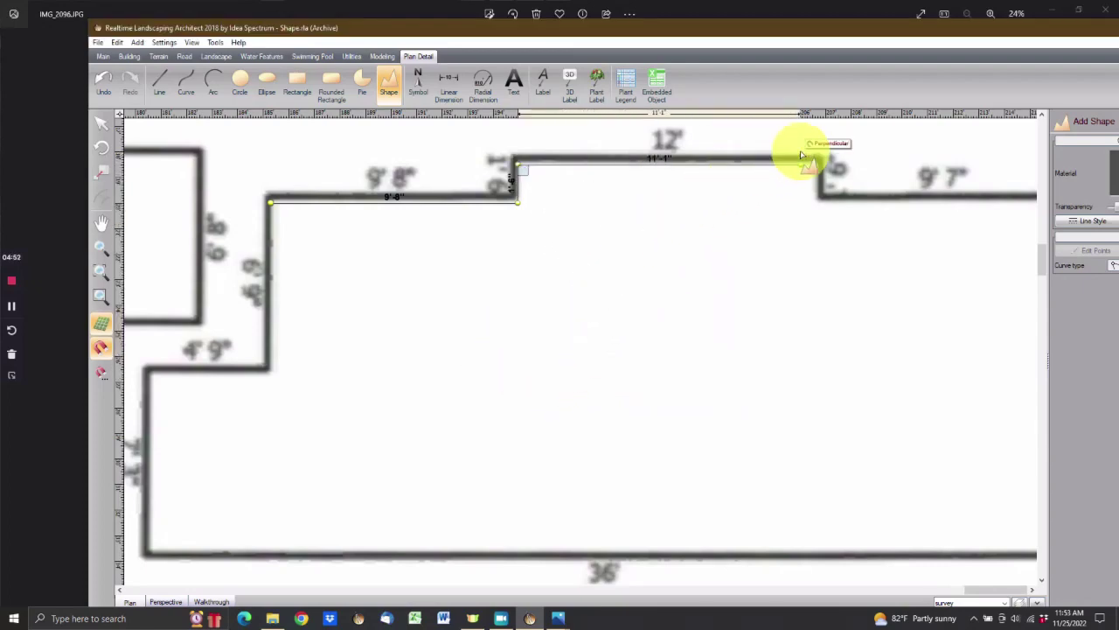
key("Tab")
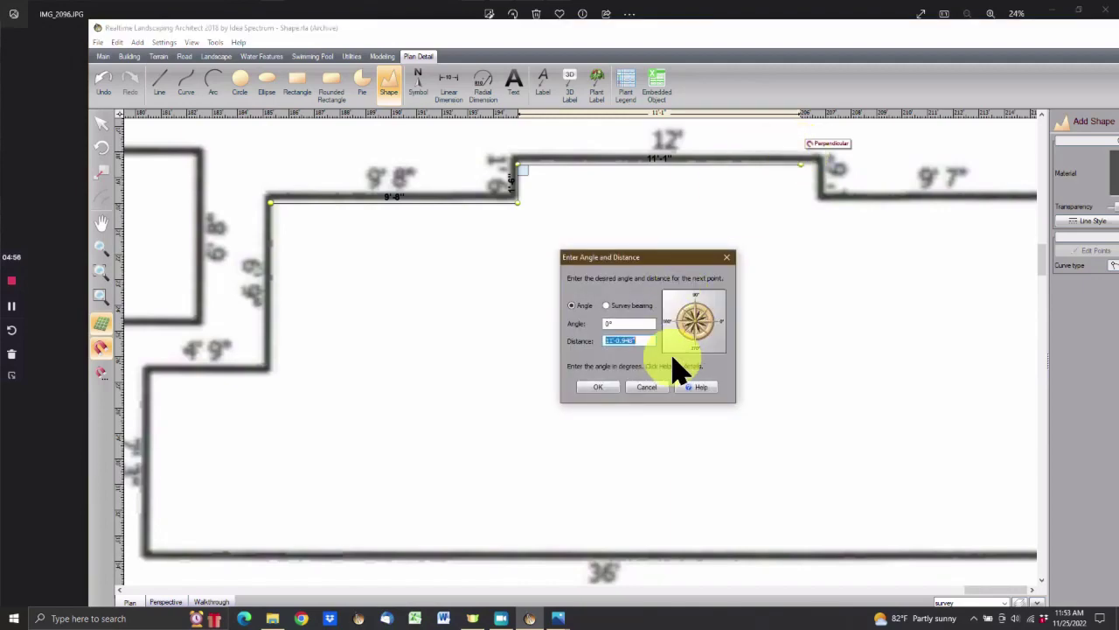
type("12")
key("Return")
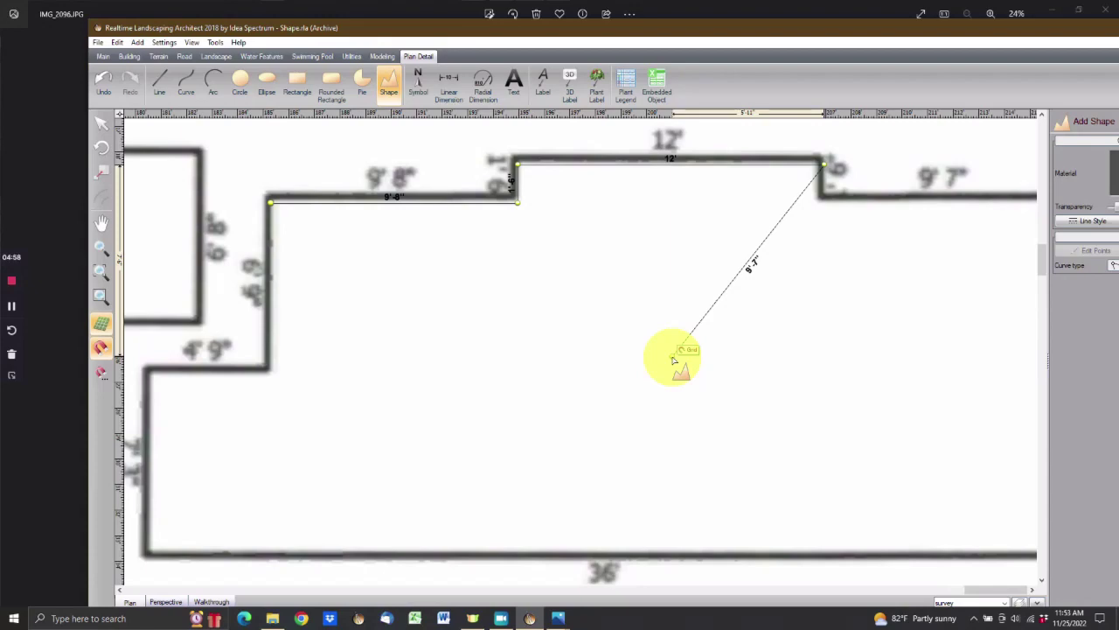
Finish the shape with freehand edges of about 11'-9" downward and 21'-8" leftward, maximize the window and make the shape closed
left_click(832, 466)
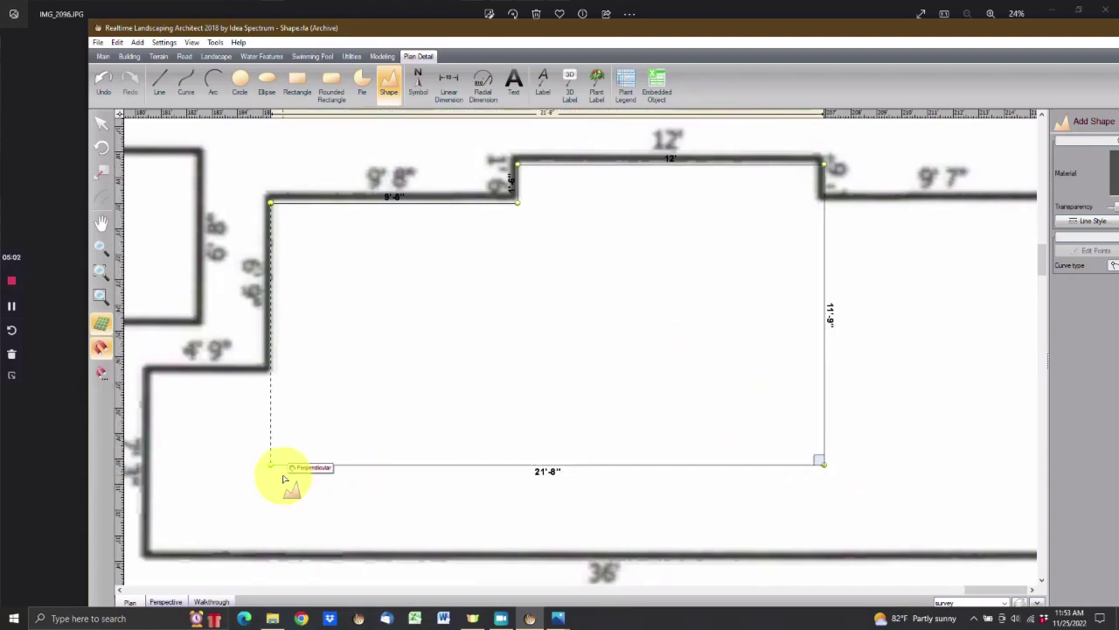
double_click(282, 478)
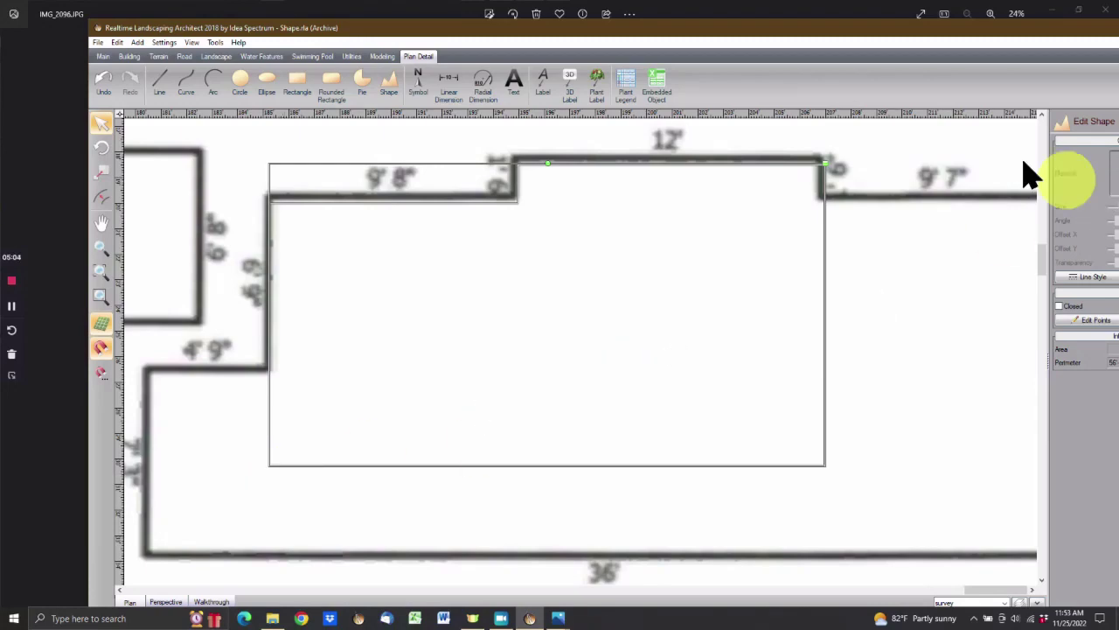
double_click(835, 26)
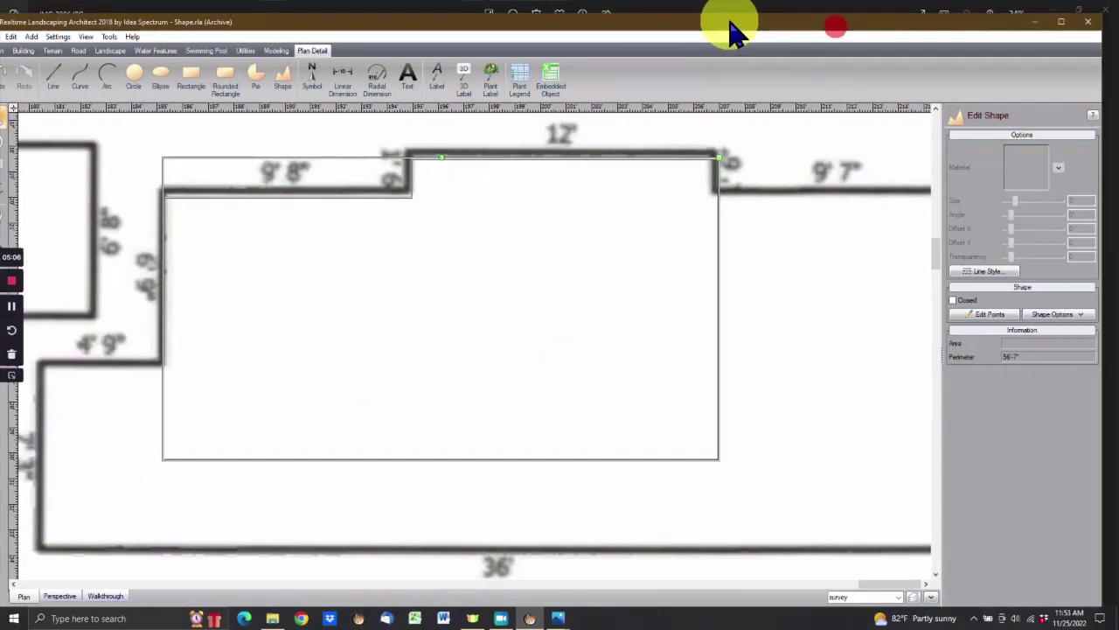
left_click(1060, 25)
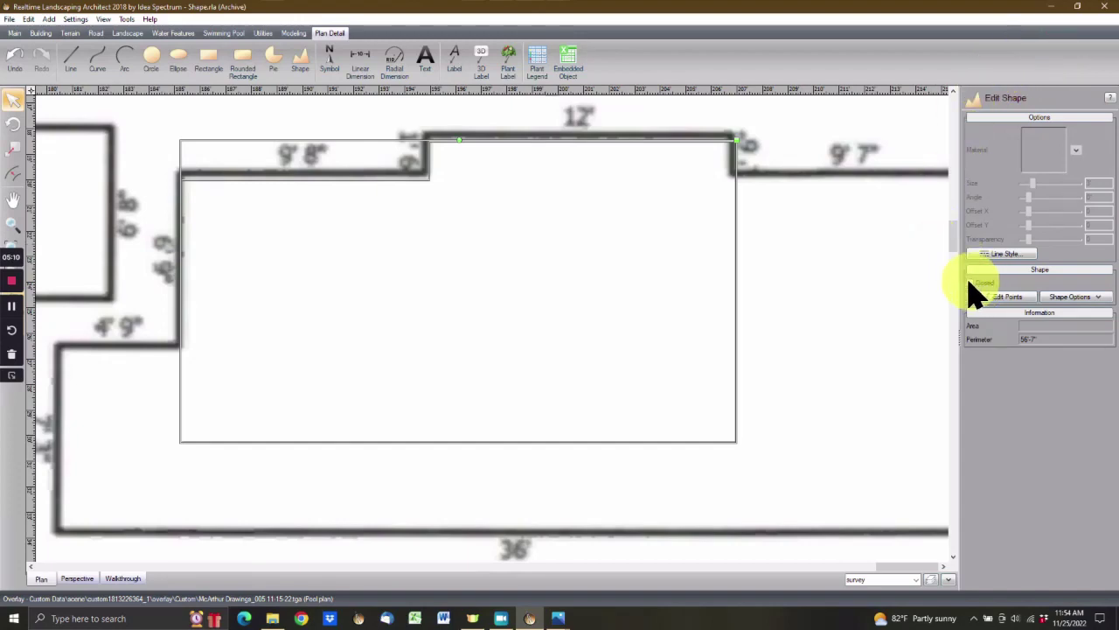
left_click(970, 283)
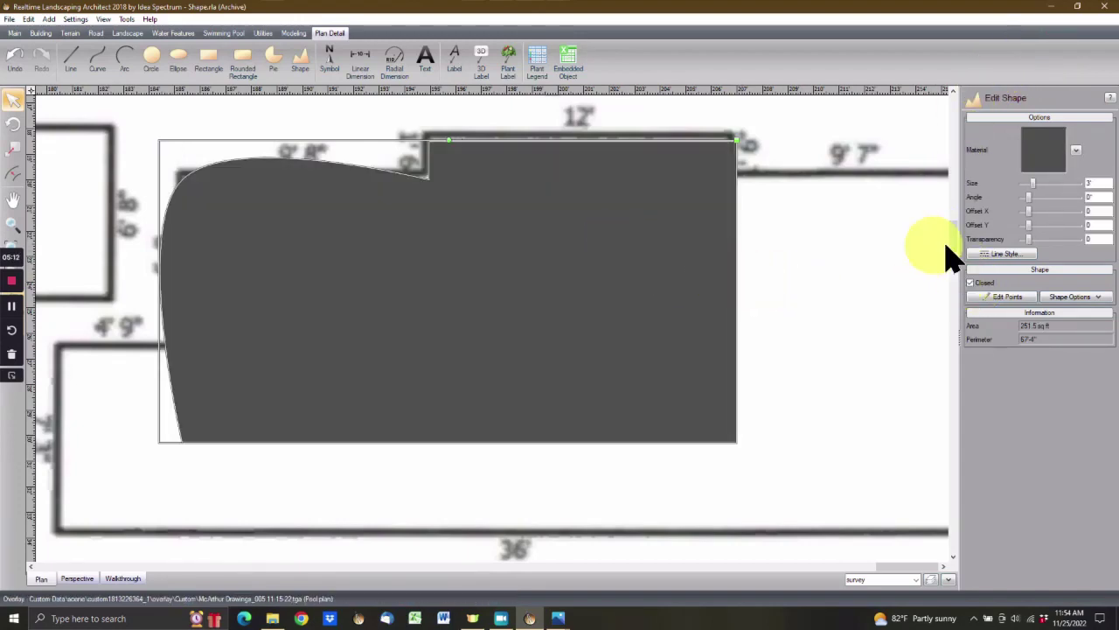
Change the shape's curved upper-left point to a straight corner, and delete that point
left_click(1007, 297)
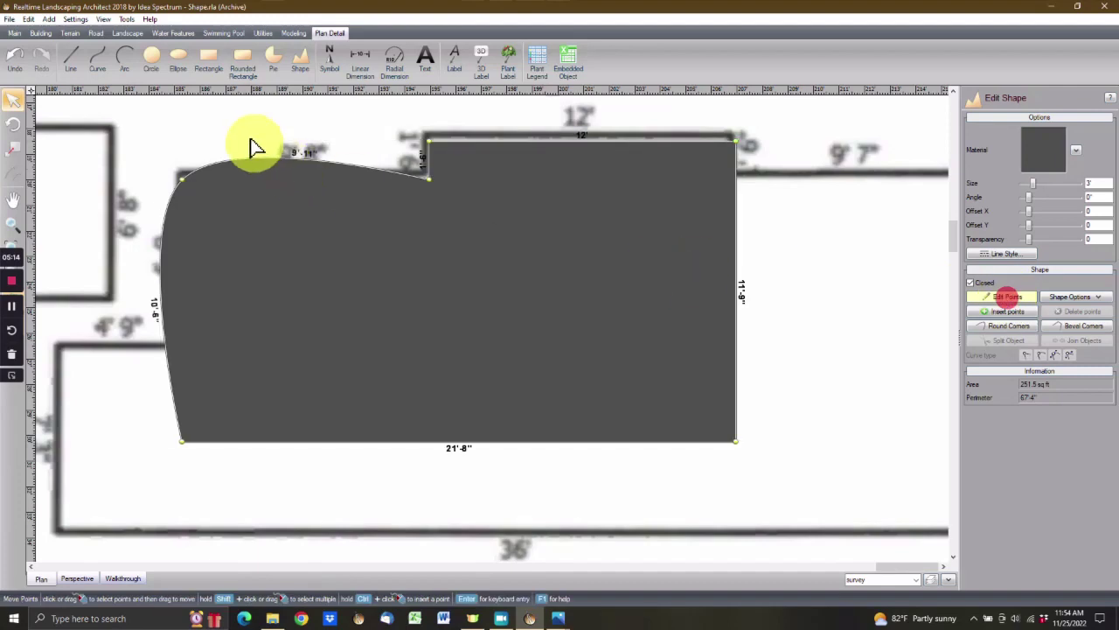
left_click_drag(152, 150, 220, 215)
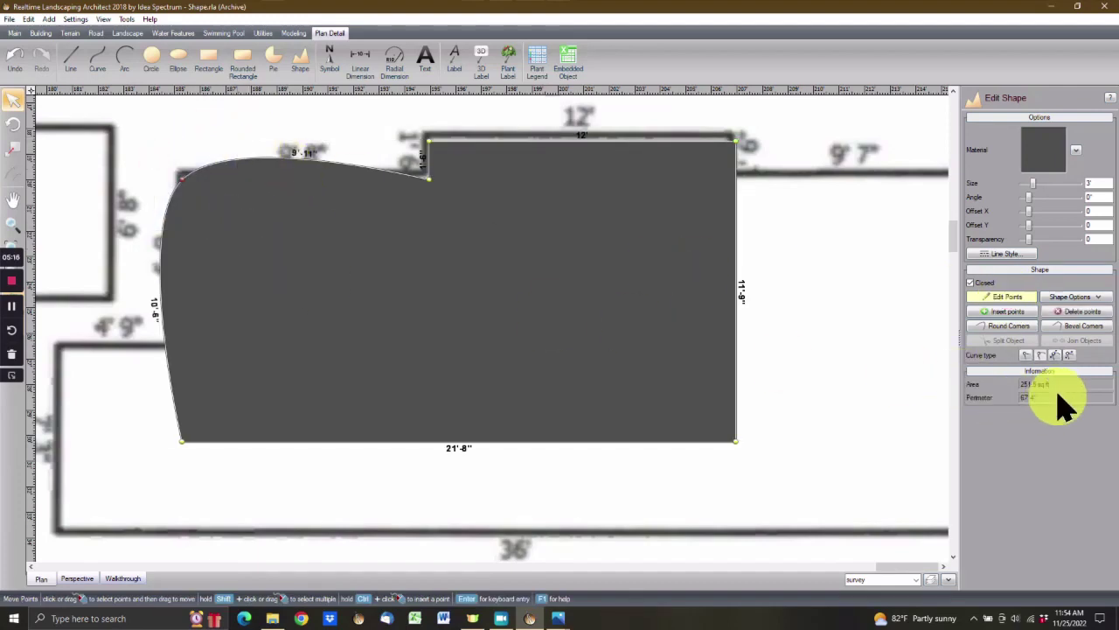
left_click(1025, 355)
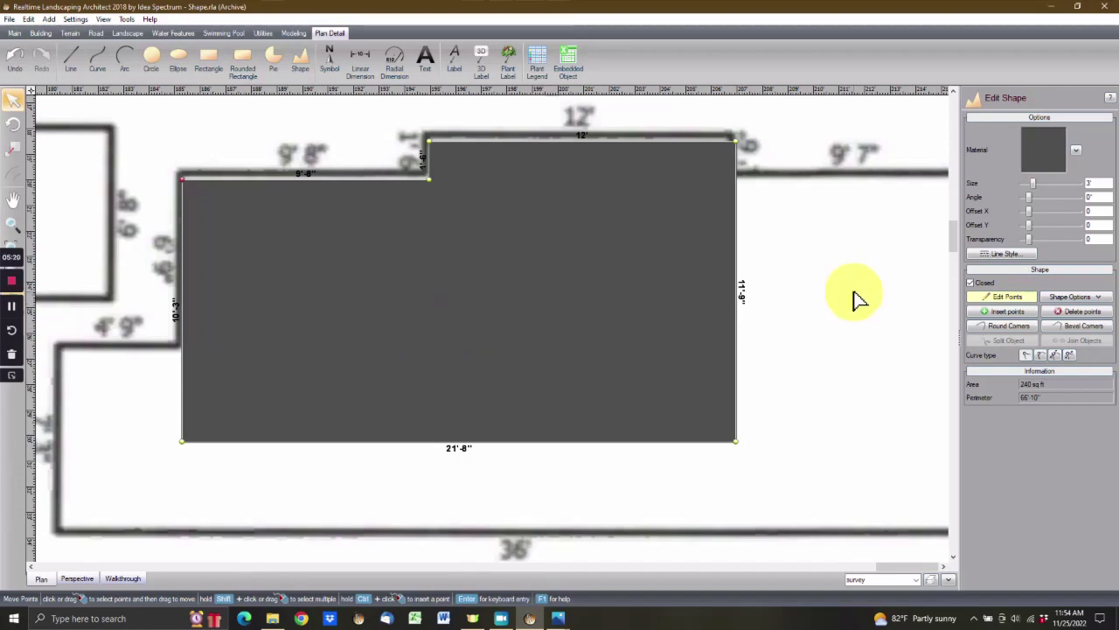
key("Delete")
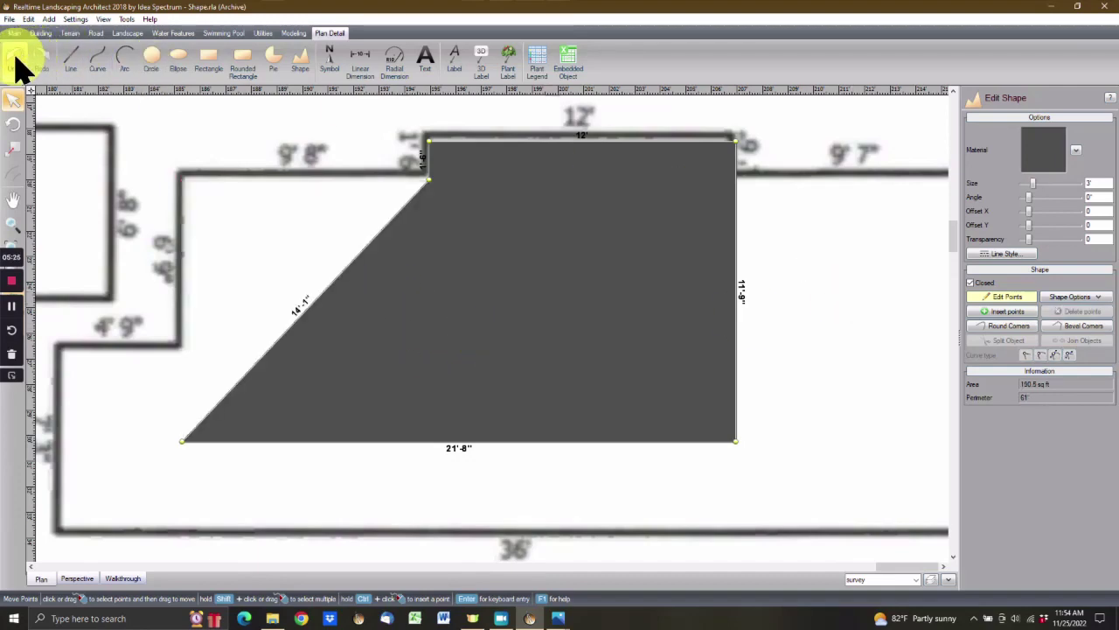
Undo the trial shape and rectangle together with the pool plan overlay's transparency change and move
scroll(403, 312, "down", 5)
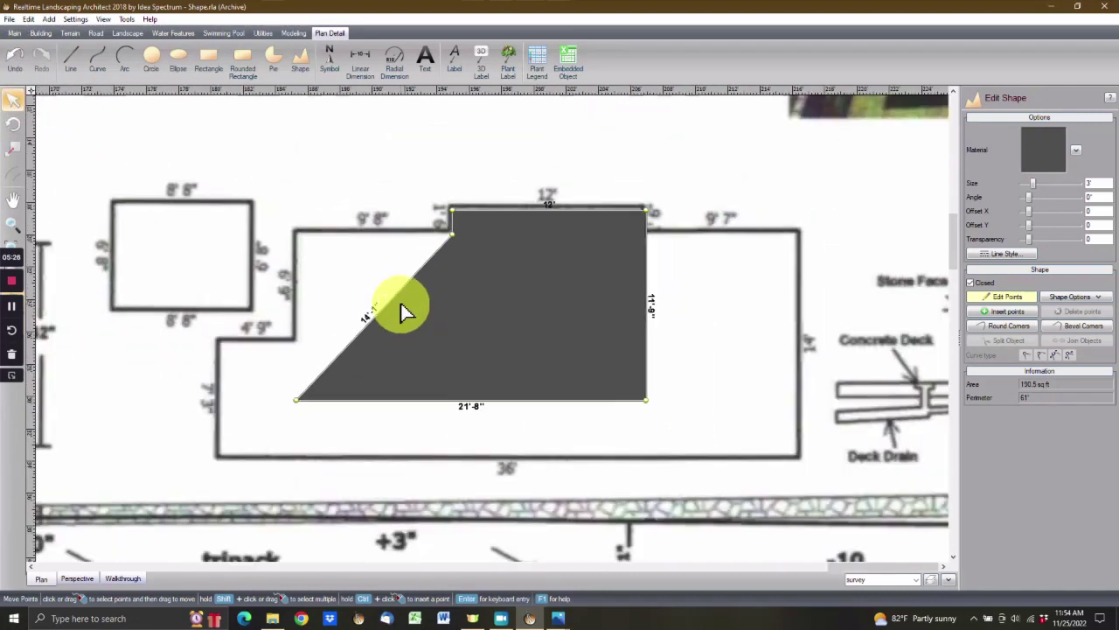
left_click(11, 61)
left_click(11, 59)
left_click(11, 59)
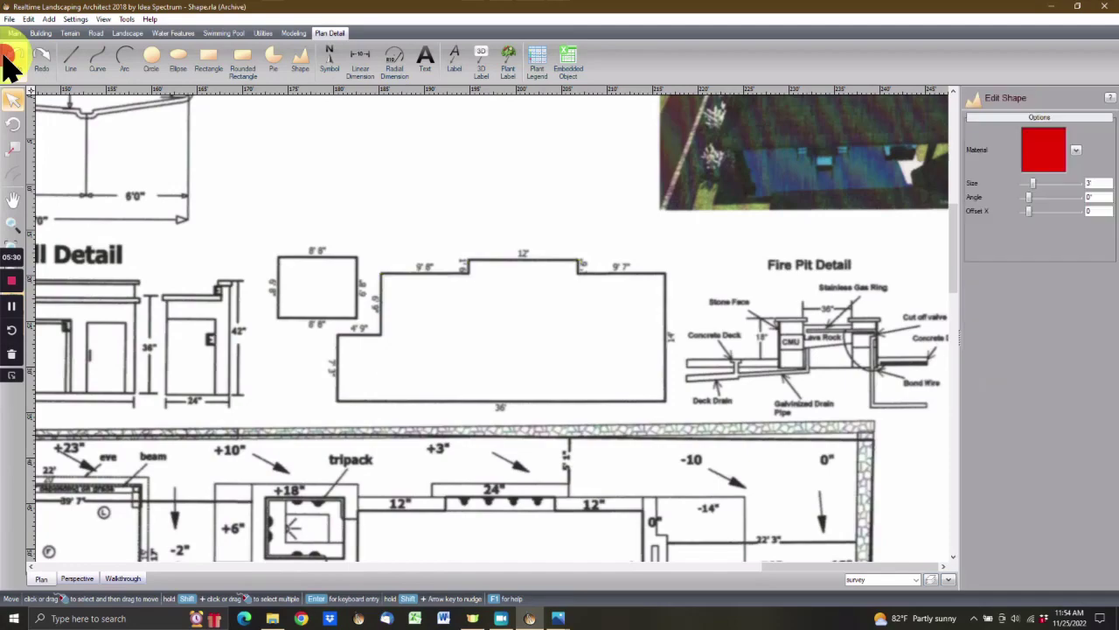
left_click(10, 59)
left_click(11, 59)
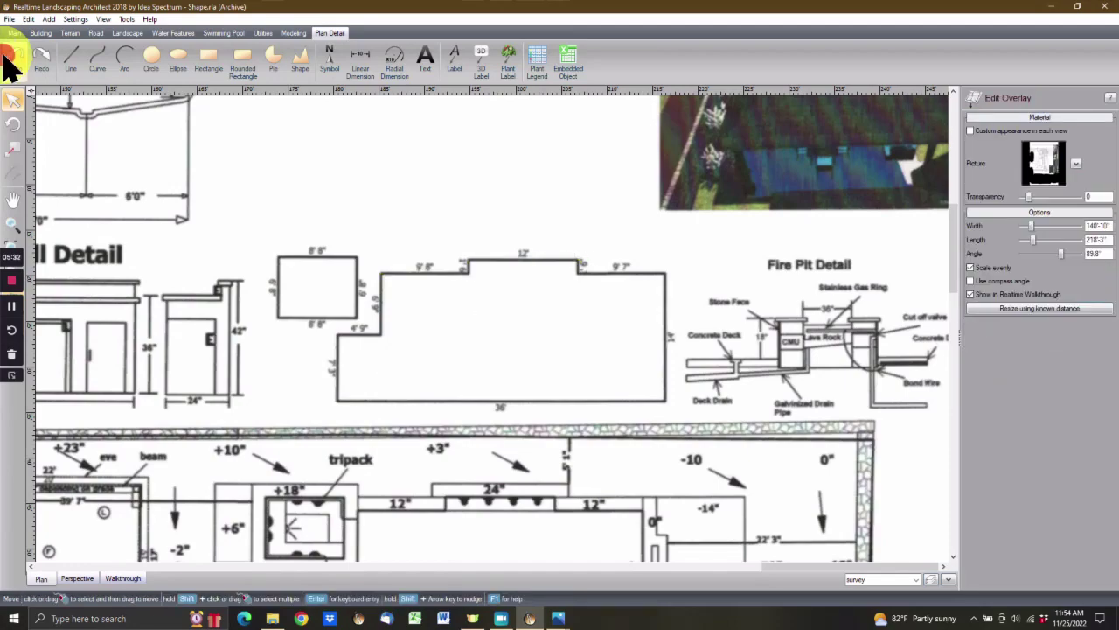
left_click(11, 61)
left_click(11, 61)
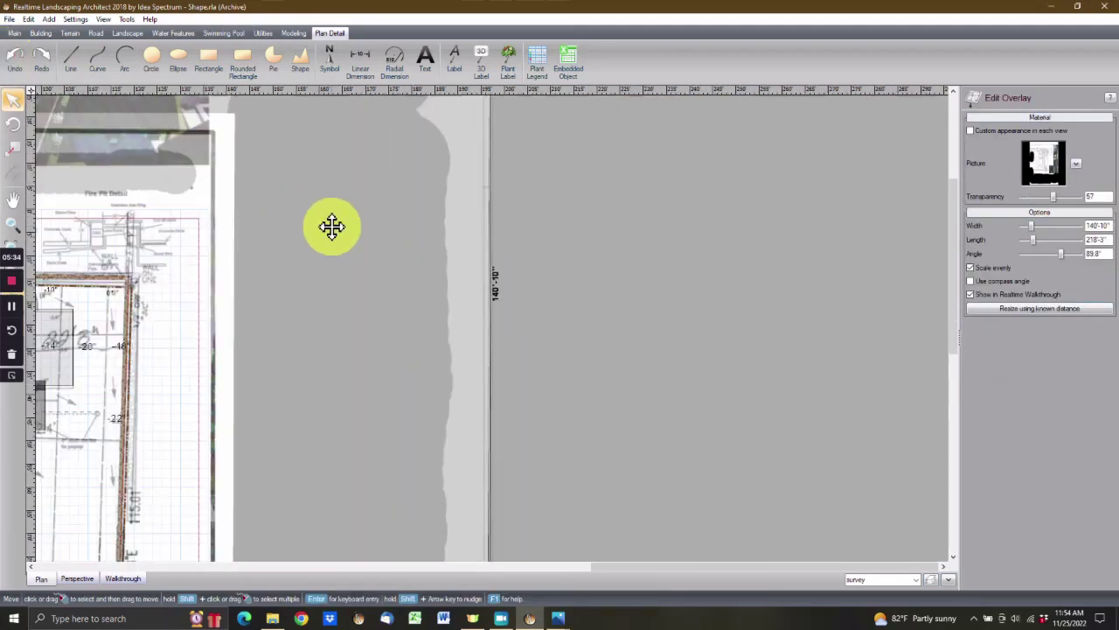
Move the survey overlay clear of the site drawing to its right
scroll(332, 228, "down", 3)
middle_click_drag(332, 227, 705, 111)
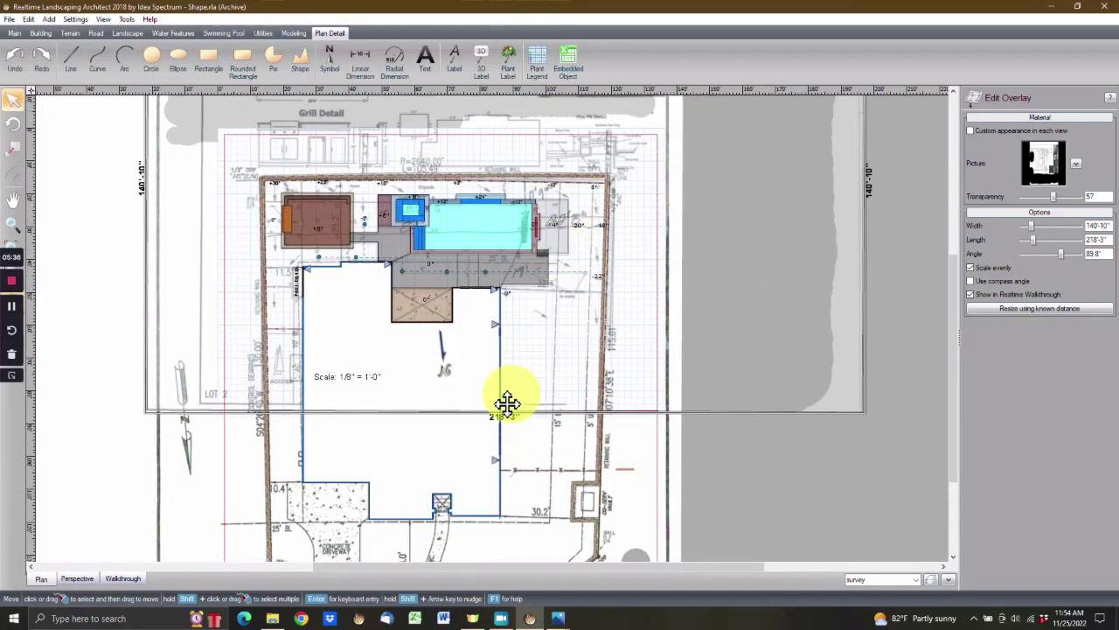
key("ctrl+y")
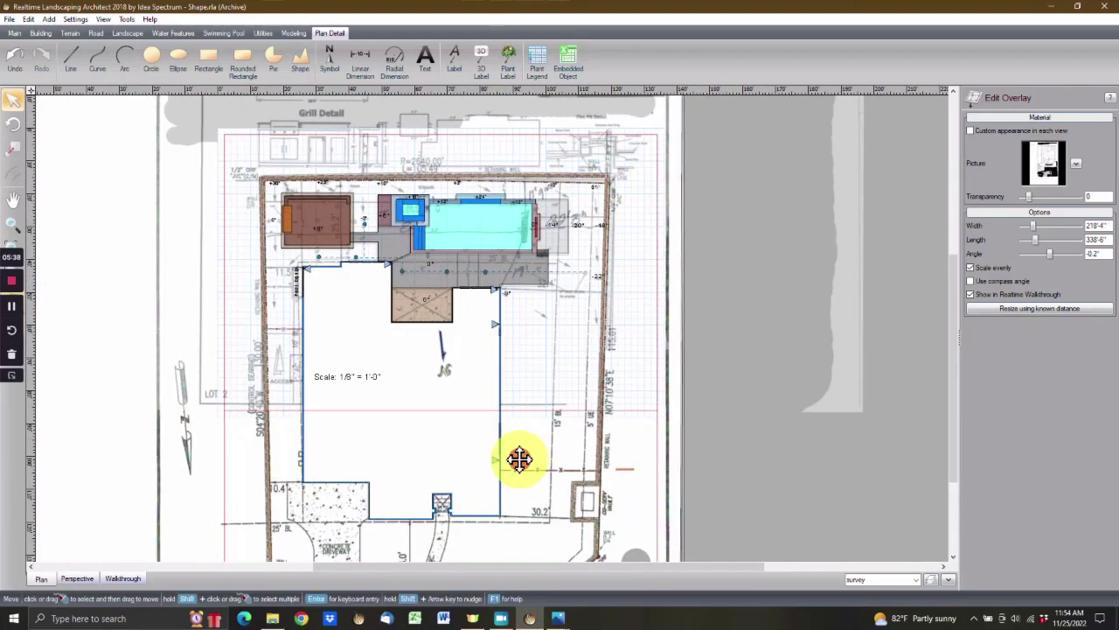
left_click_drag(516, 457, 917, 443)
left_click_drag(677, 338, 737, 359)
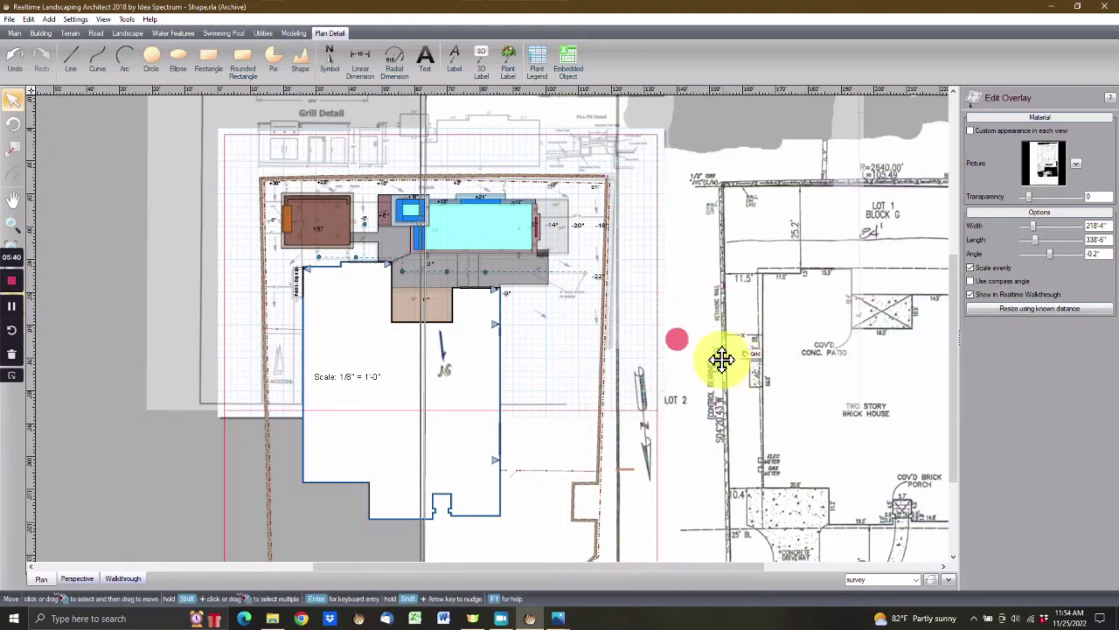
Inspect the house footprint and its dimensions on the survey overlay, and undo the overlay's move
scroll(700, 341, "up", 2)
middle_click_drag(708, 332, 198, 255)
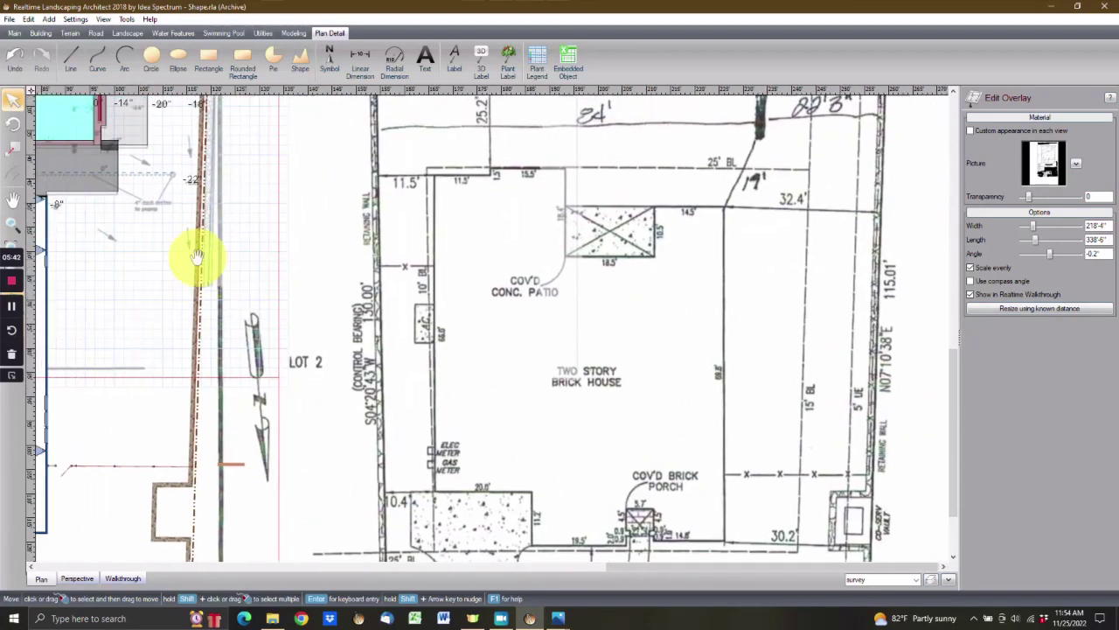
scroll(595, 219, "up", 2)
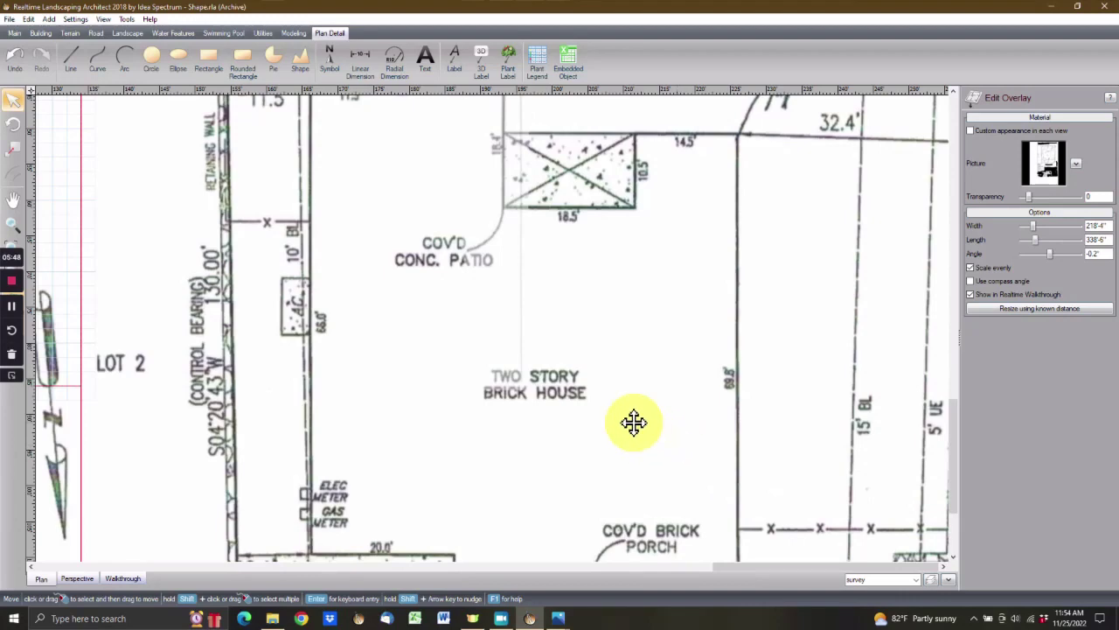
scroll(635, 421, "down", 2)
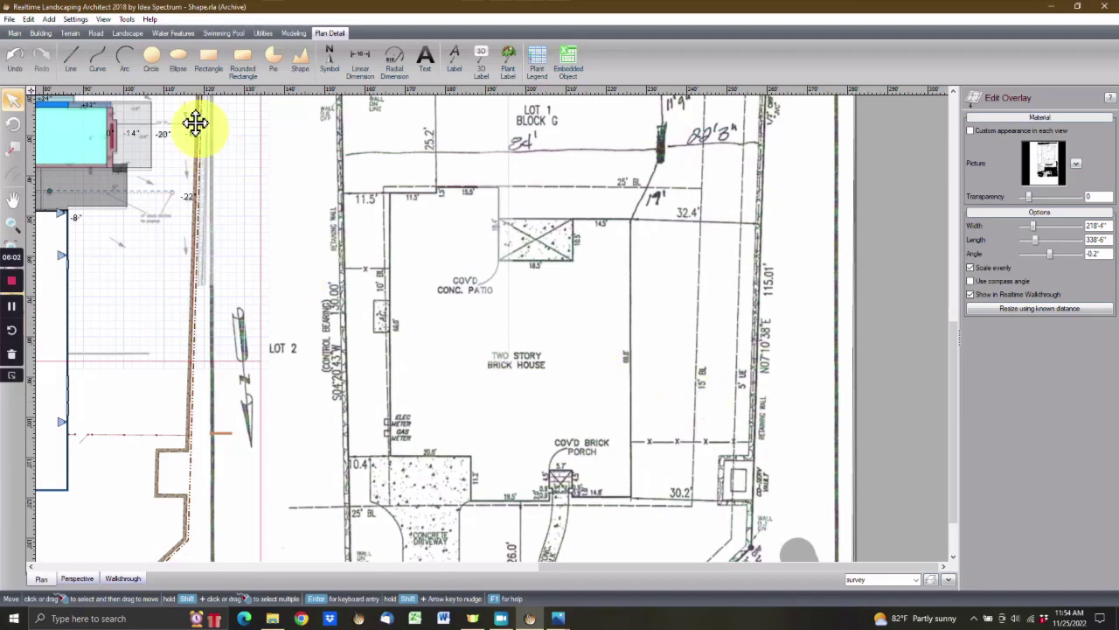
left_click(16, 58)
left_click(17, 58)
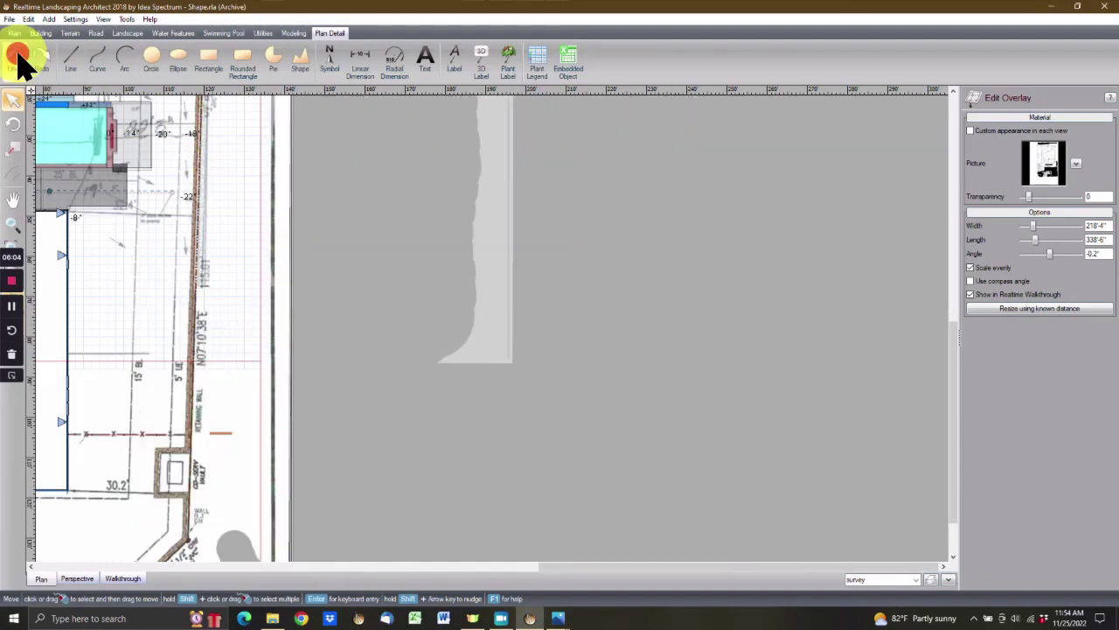
Hide the survey and Pool plan layers so only the drawn shapes remain in the plan
left_click_drag(150, 137, 353, 261)
scroll(592, 288, "up", 5)
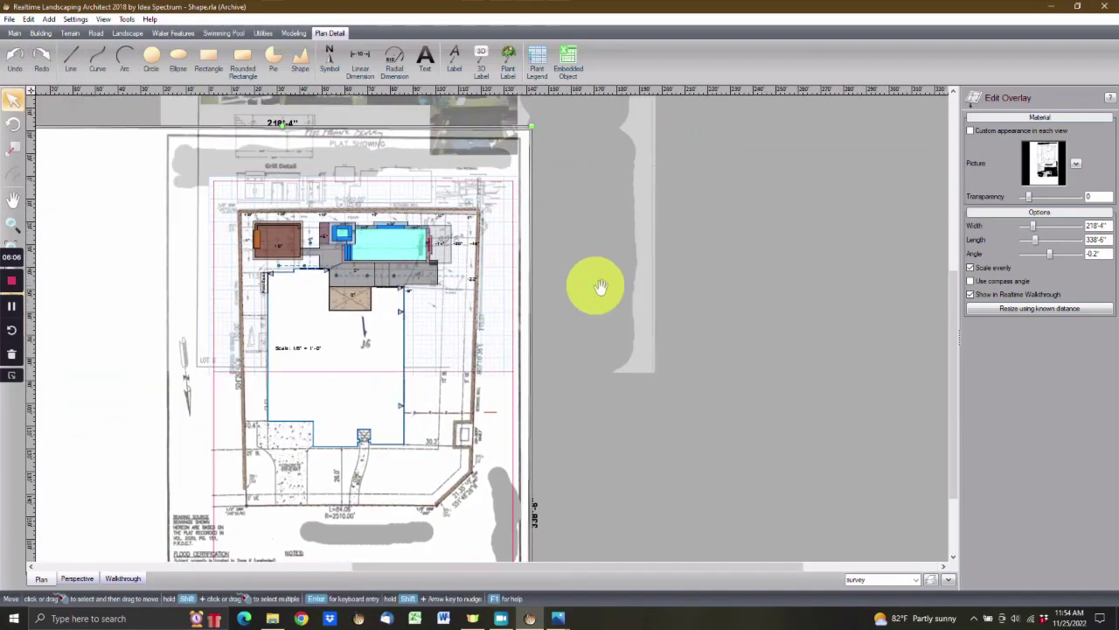
scroll(649, 261, "up", 4)
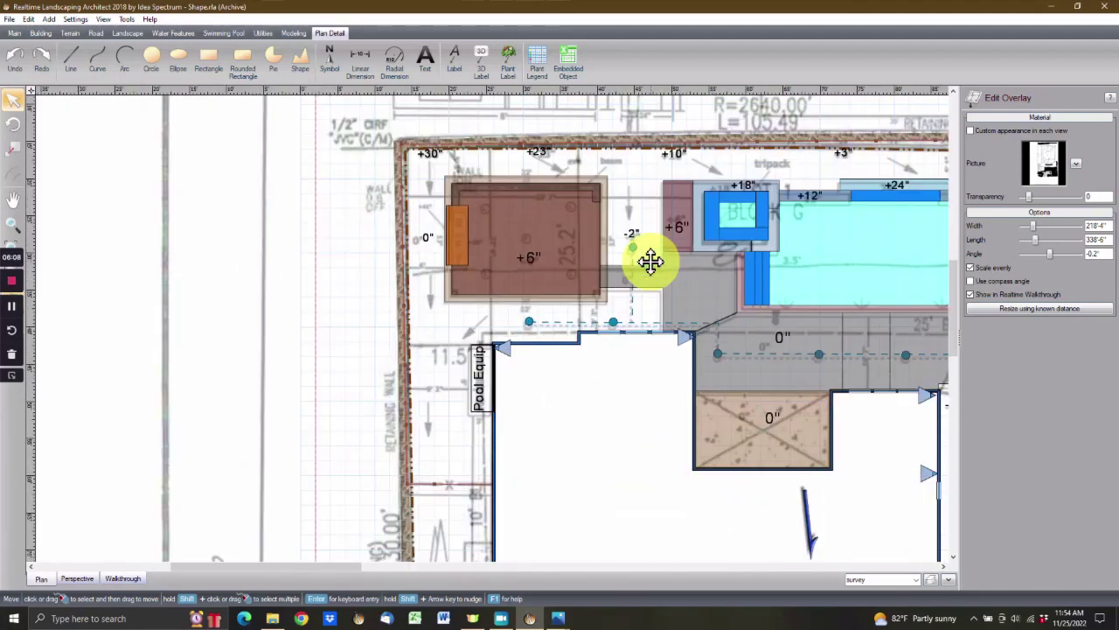
left_click(932, 580)
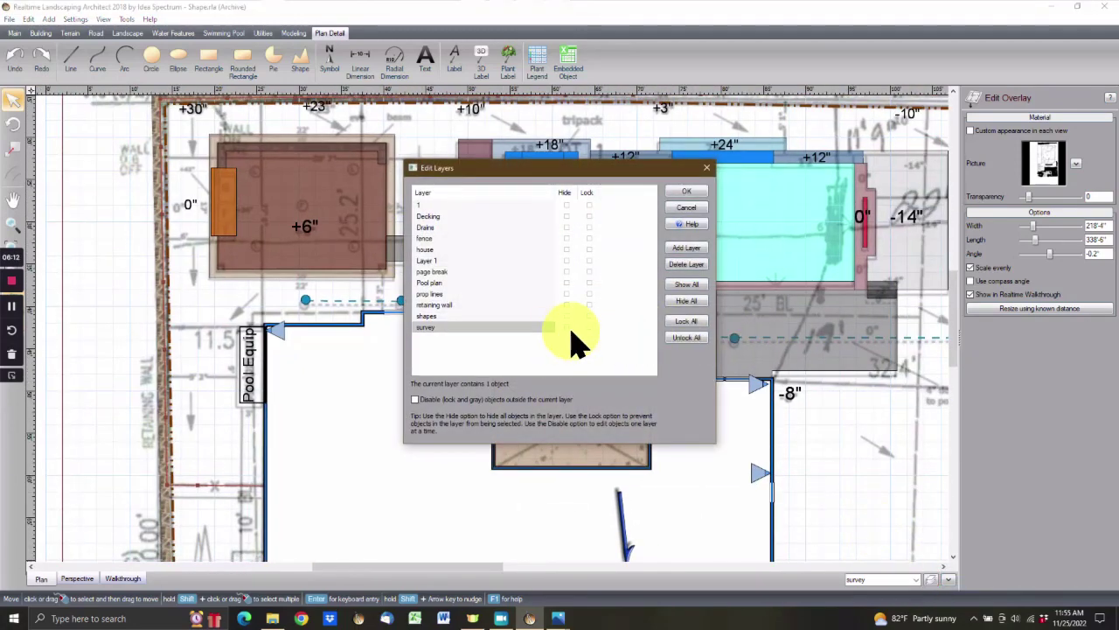
left_click(569, 328)
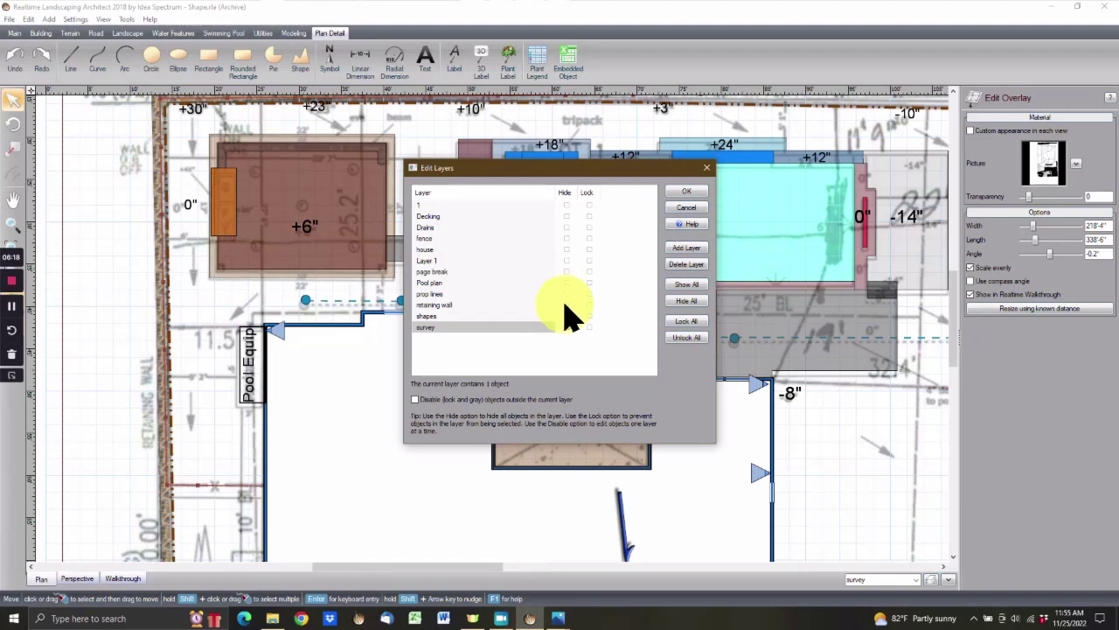
left_click(567, 327)
left_click(566, 282)
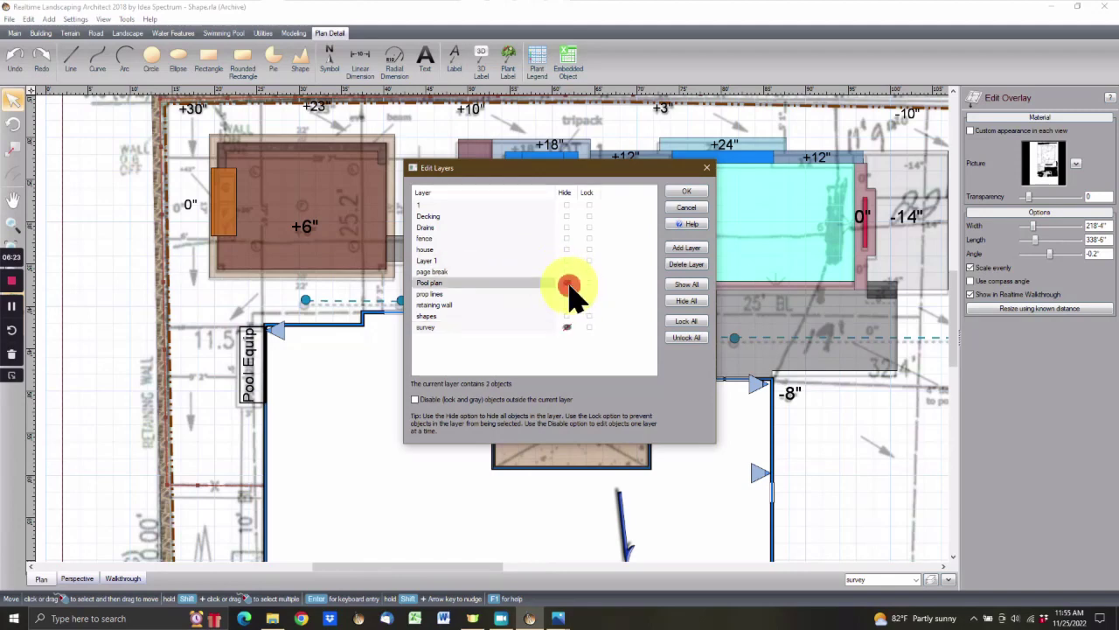
left_click(683, 194)
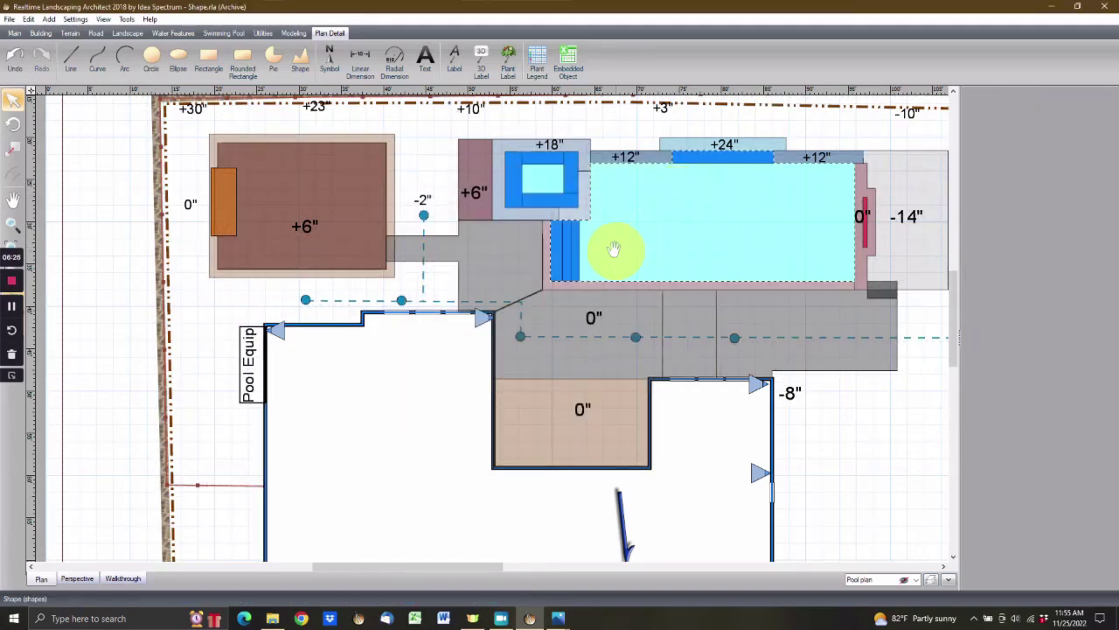
Copy the shape of the large cyan pool outline
left_click_drag(615, 249, 400, 275)
scroll(391, 282, "up", 3)
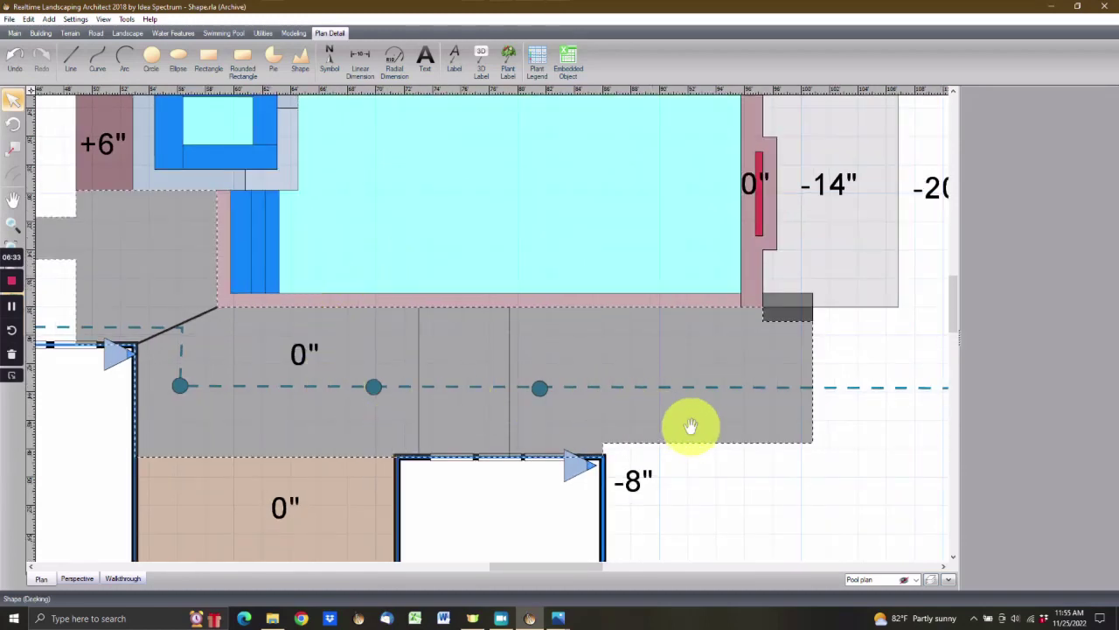
left_click_drag(691, 426, 729, 550)
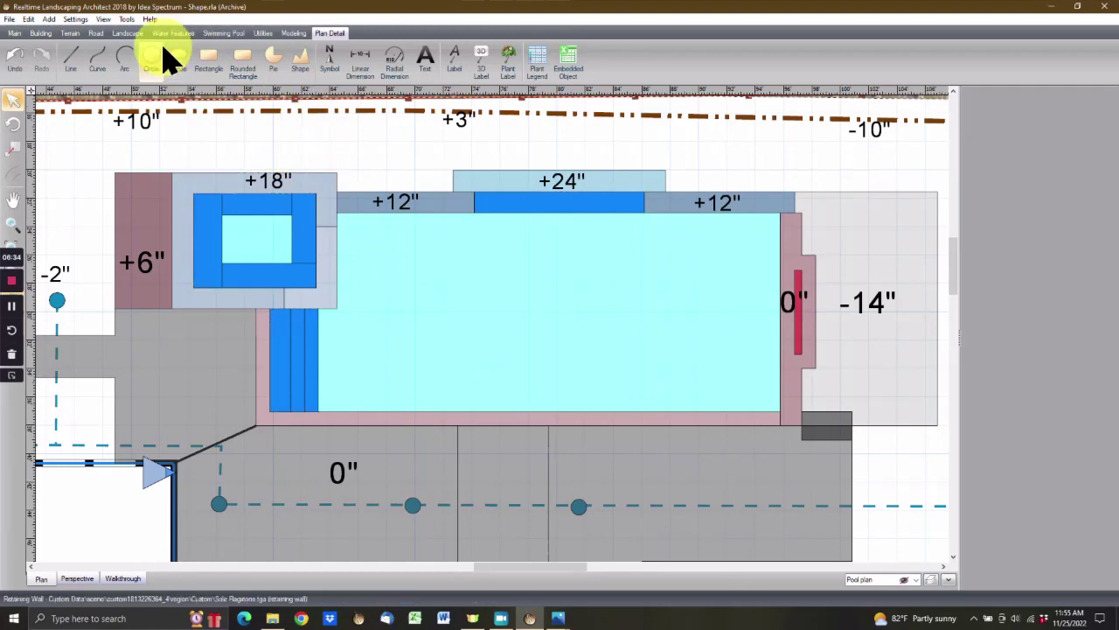
left_click(397, 279)
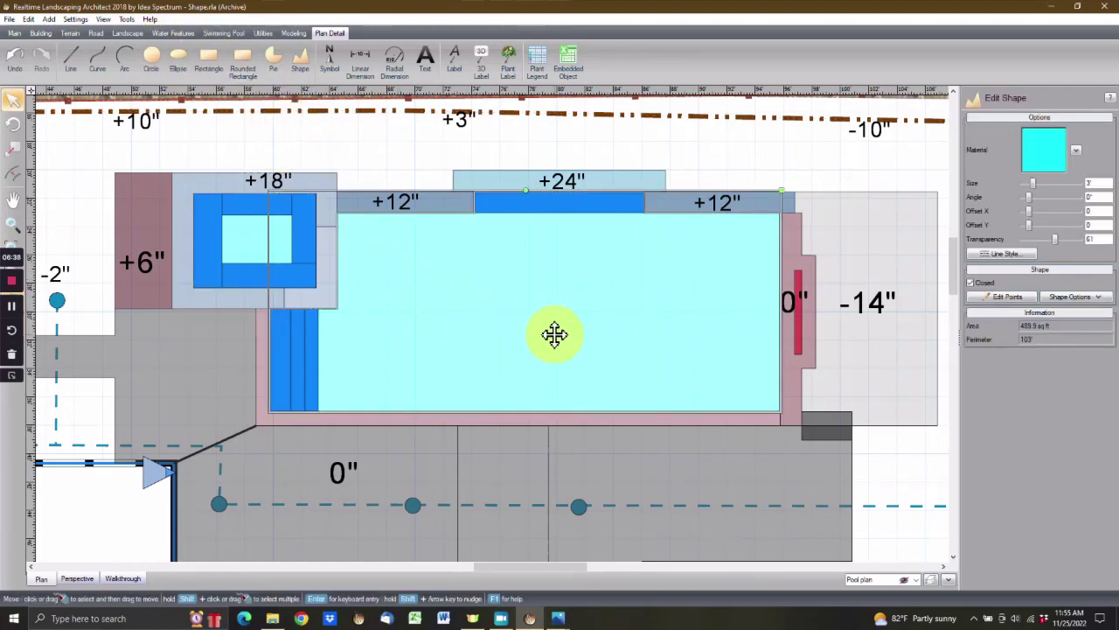
left_click(1066, 299)
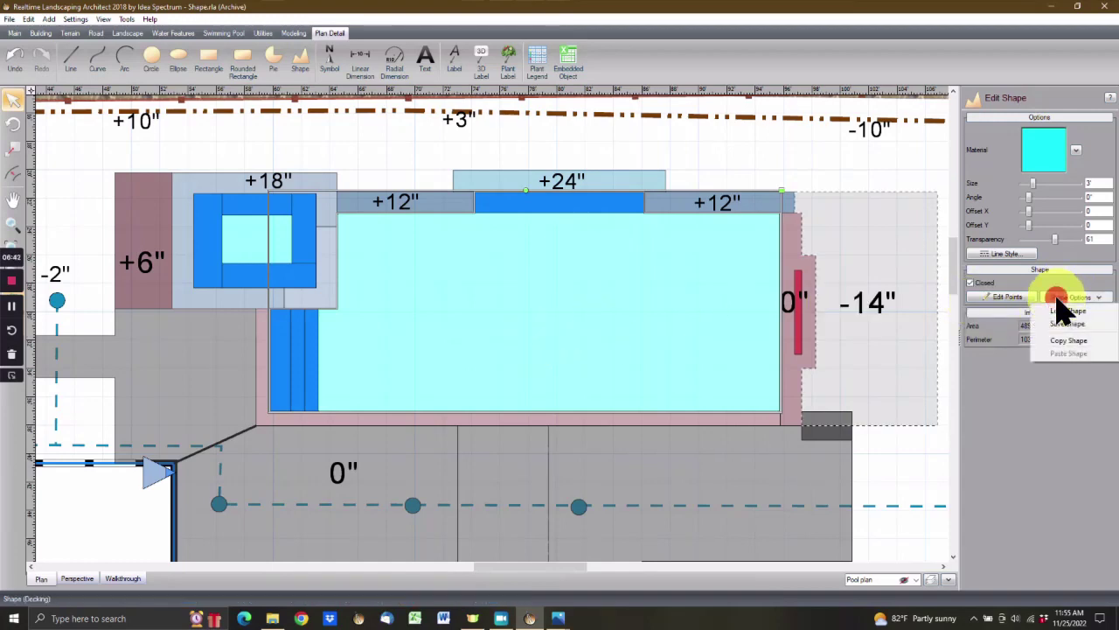
left_click(1060, 349)
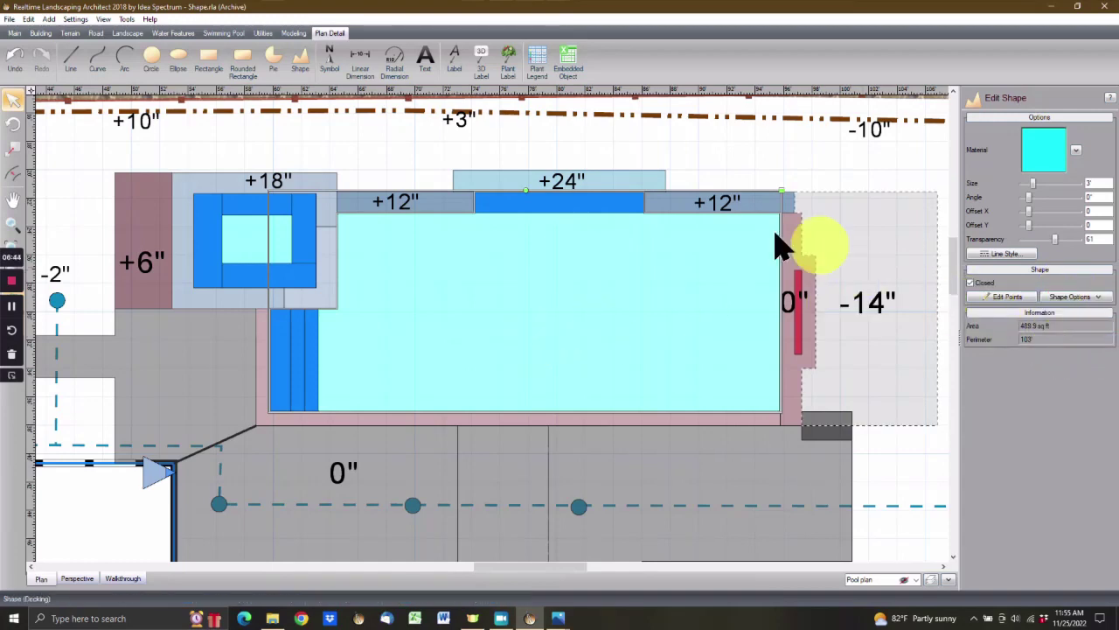
left_click(221, 33)
left_click(71, 60)
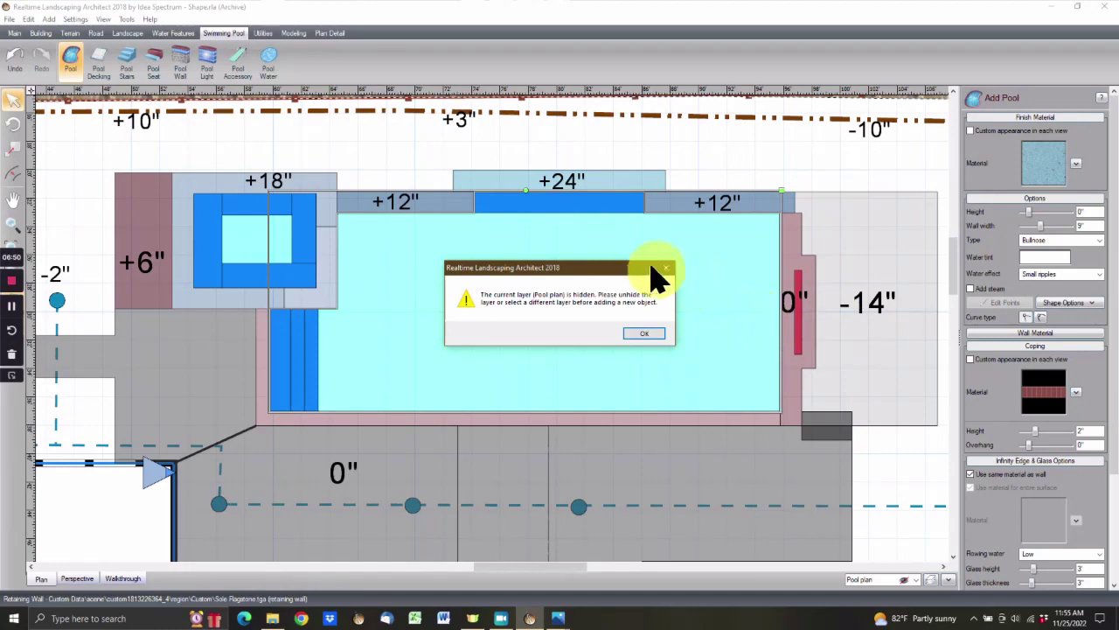
left_click(666, 267)
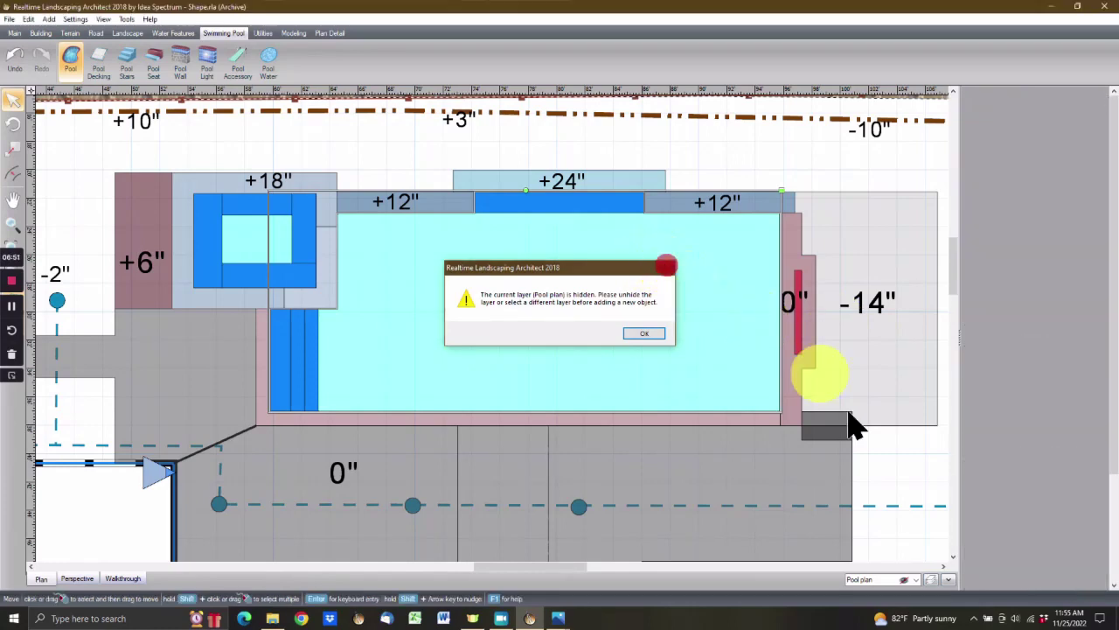
Make prop lines the current layer and add a swimming pool by pasting the copied pool outline
left_click(918, 580)
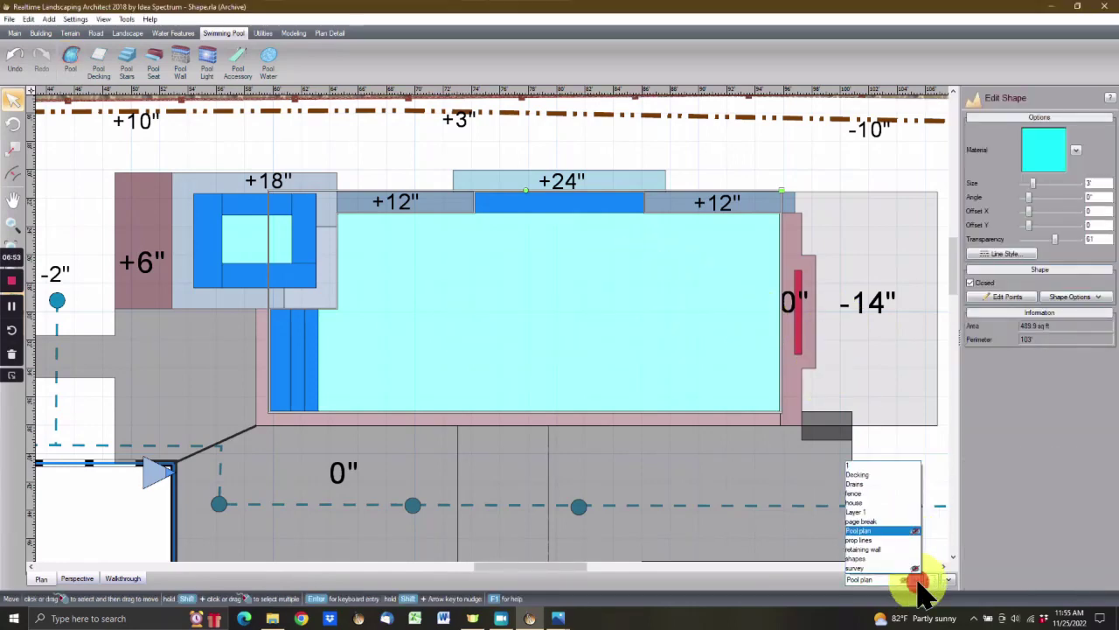
left_click(886, 541)
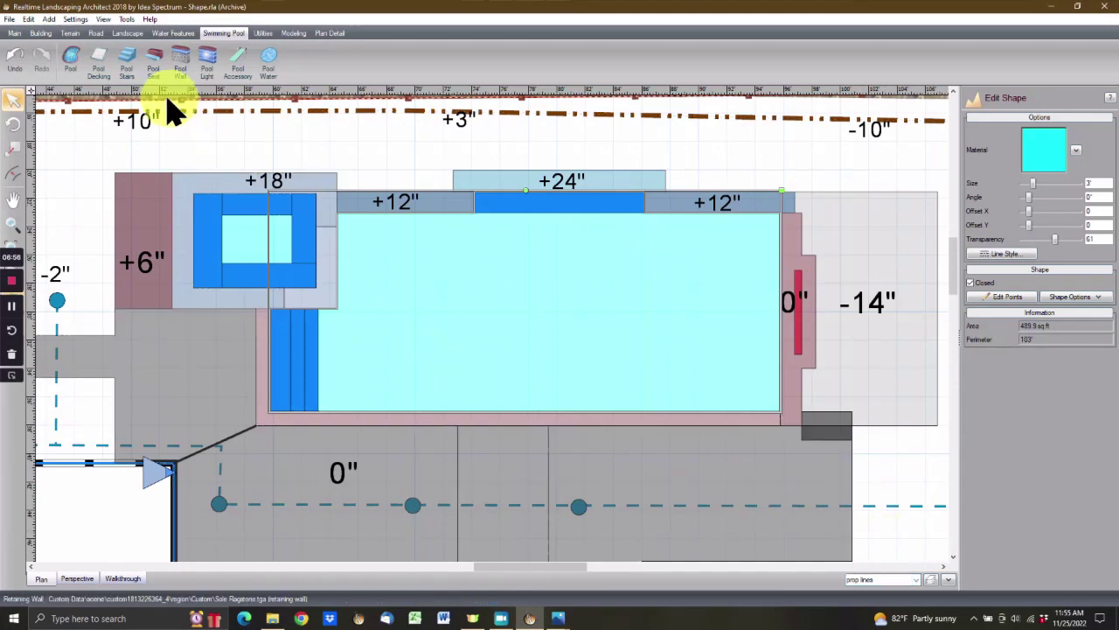
left_click(72, 59)
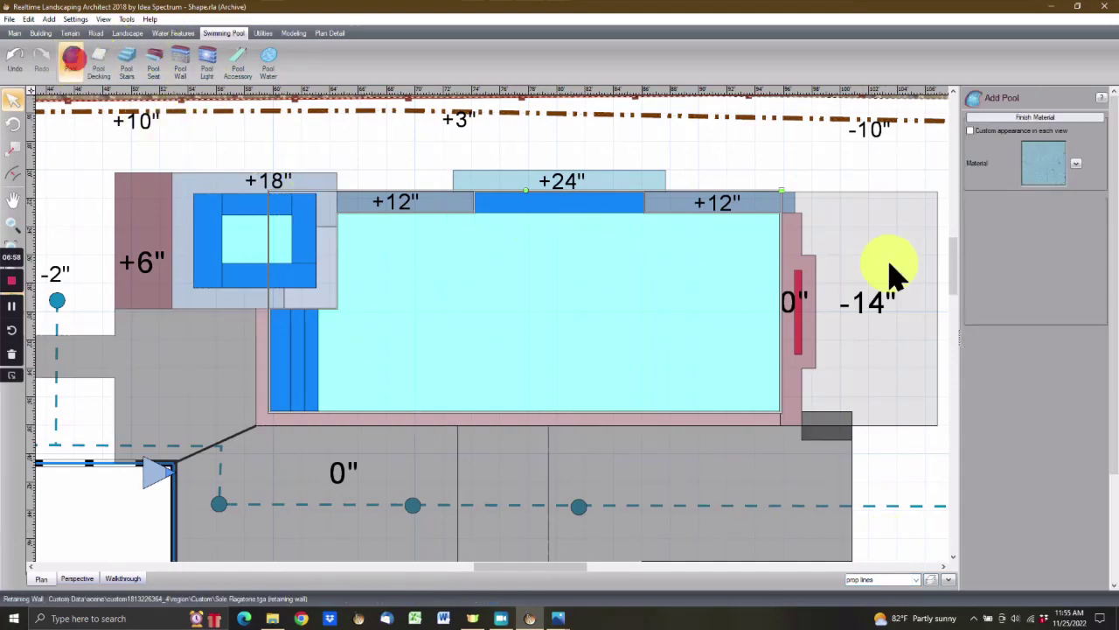
left_click(1053, 304)
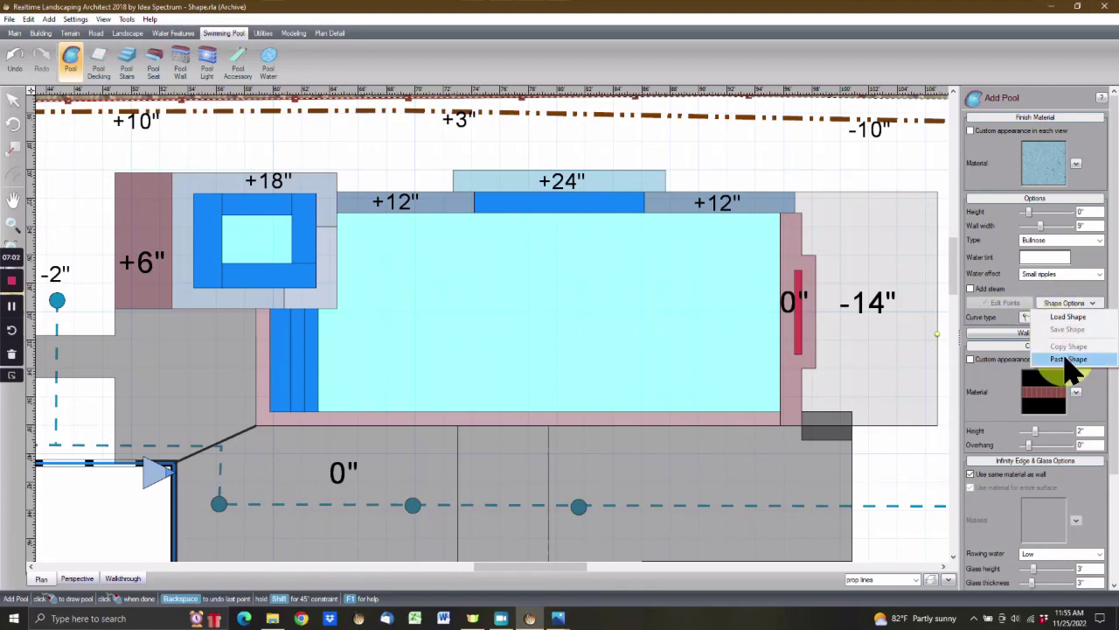
left_click(1068, 360)
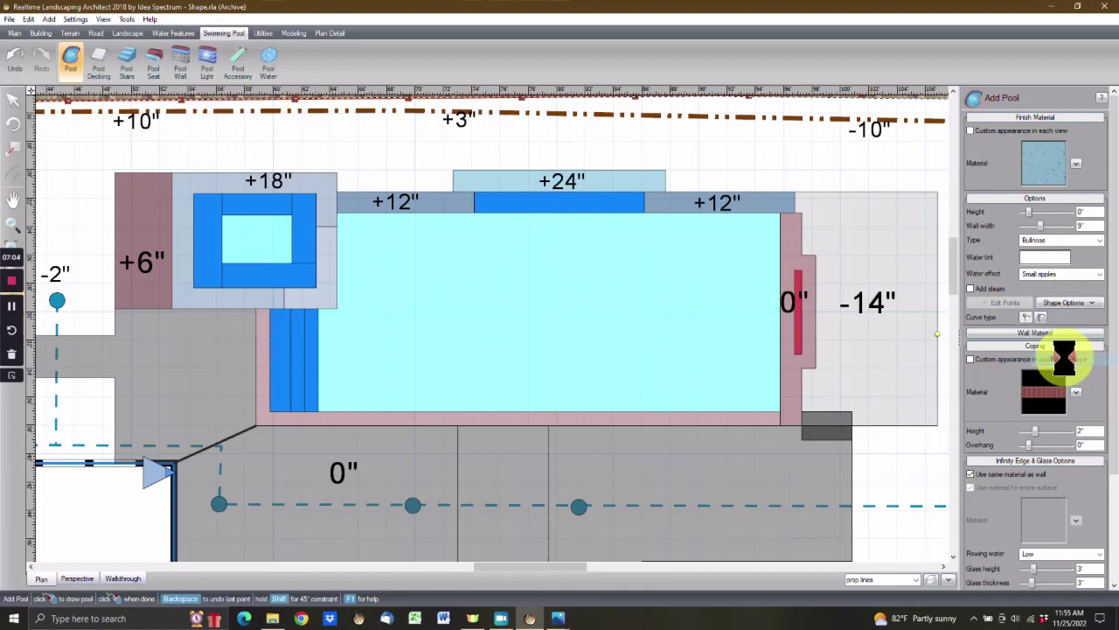
left_click(508, 259)
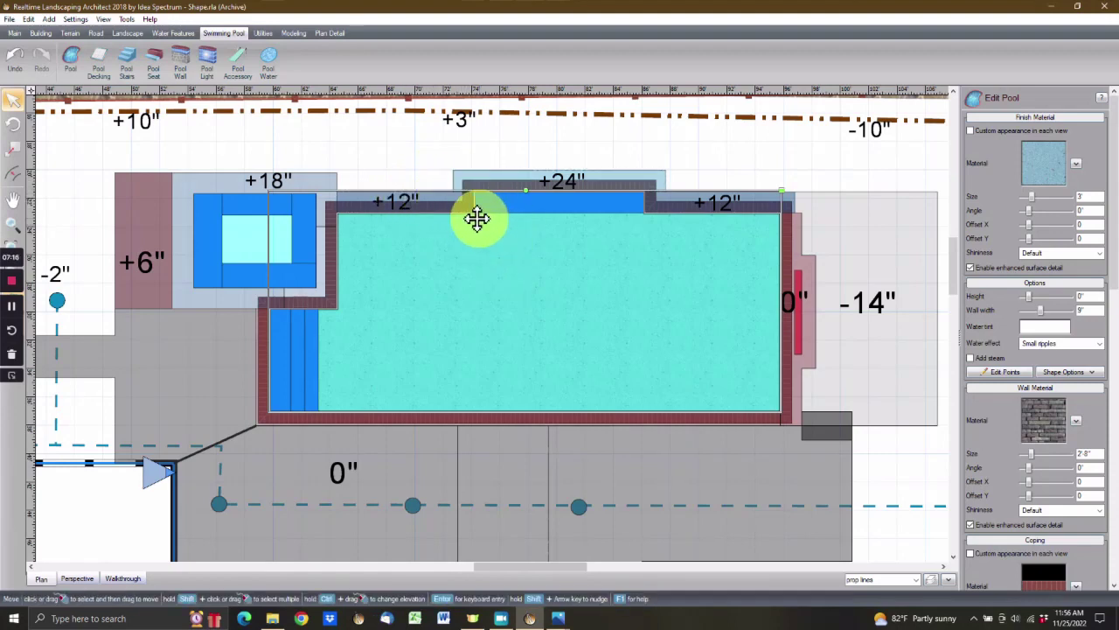
Copy the shape of the gray decking area between the pool and the house
scroll(476, 219, "up", 3)
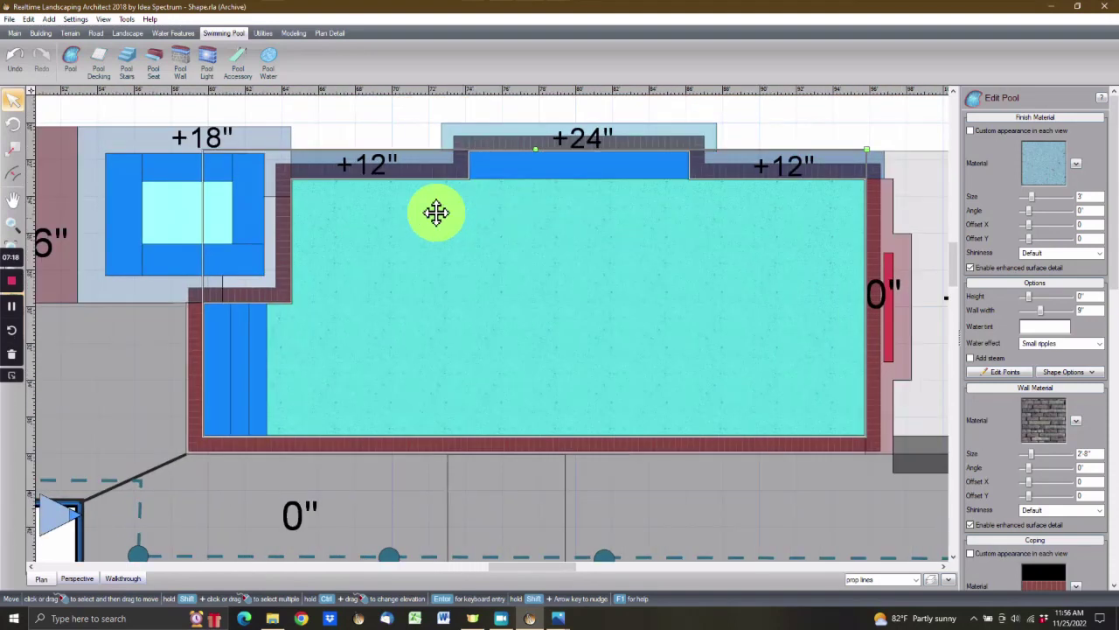
middle_click_drag(289, 382, 397, 365)
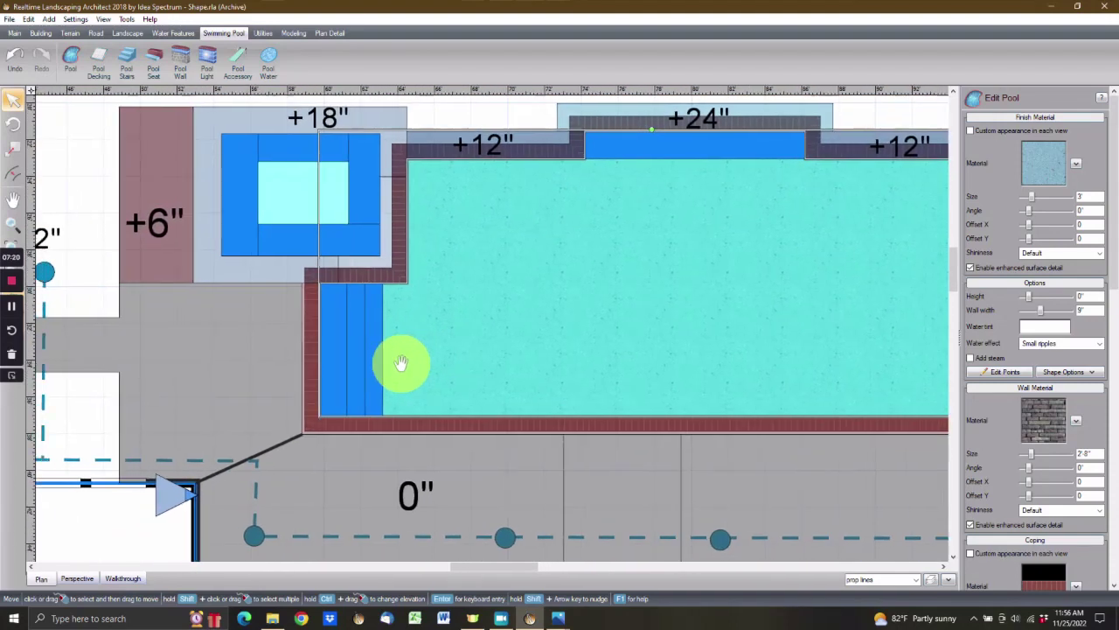
left_click(261, 383)
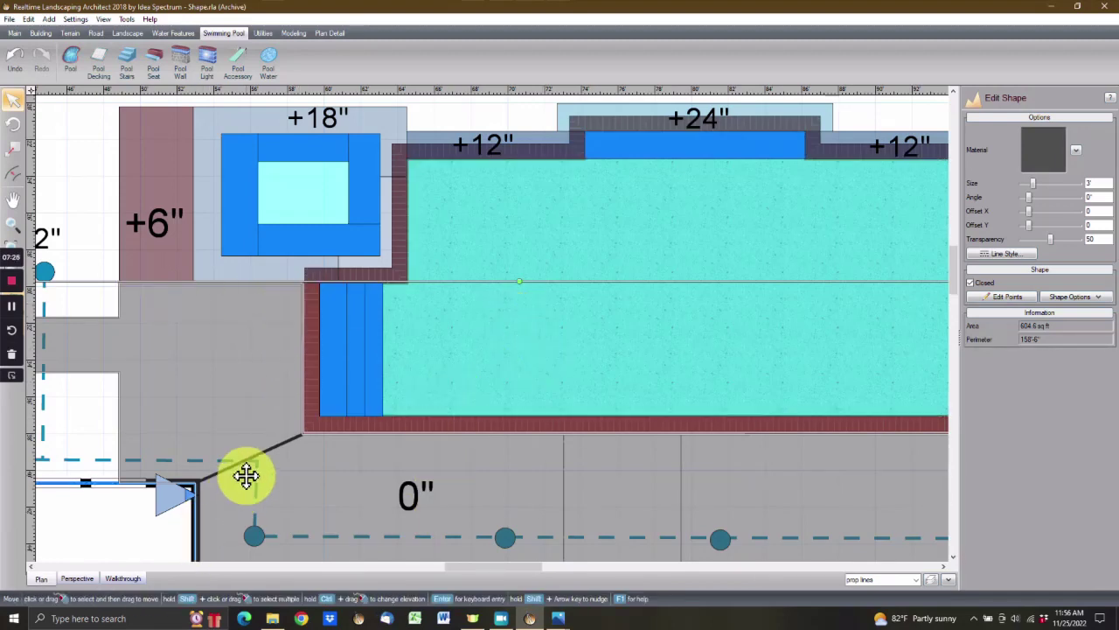
scroll(247, 477, "down", 2)
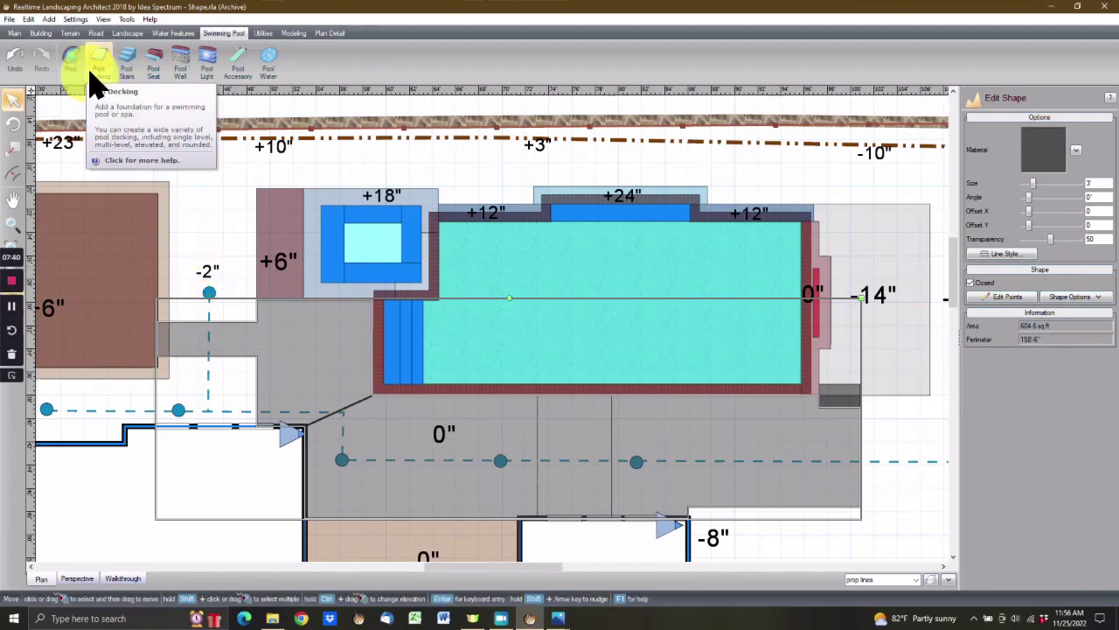
left_click(41, 33)
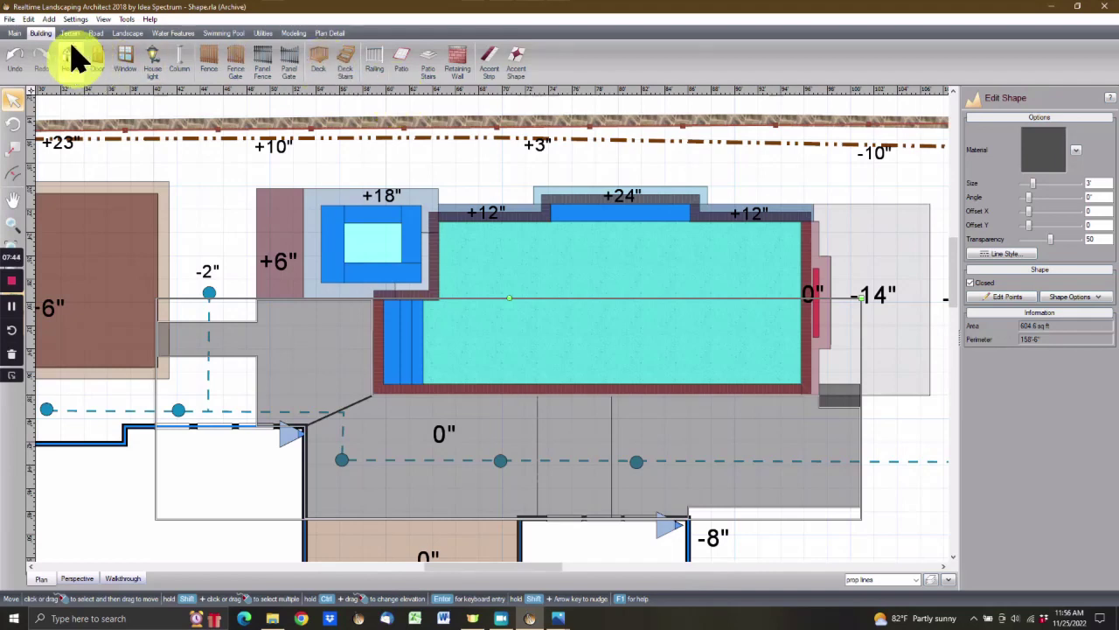
left_click(124, 34)
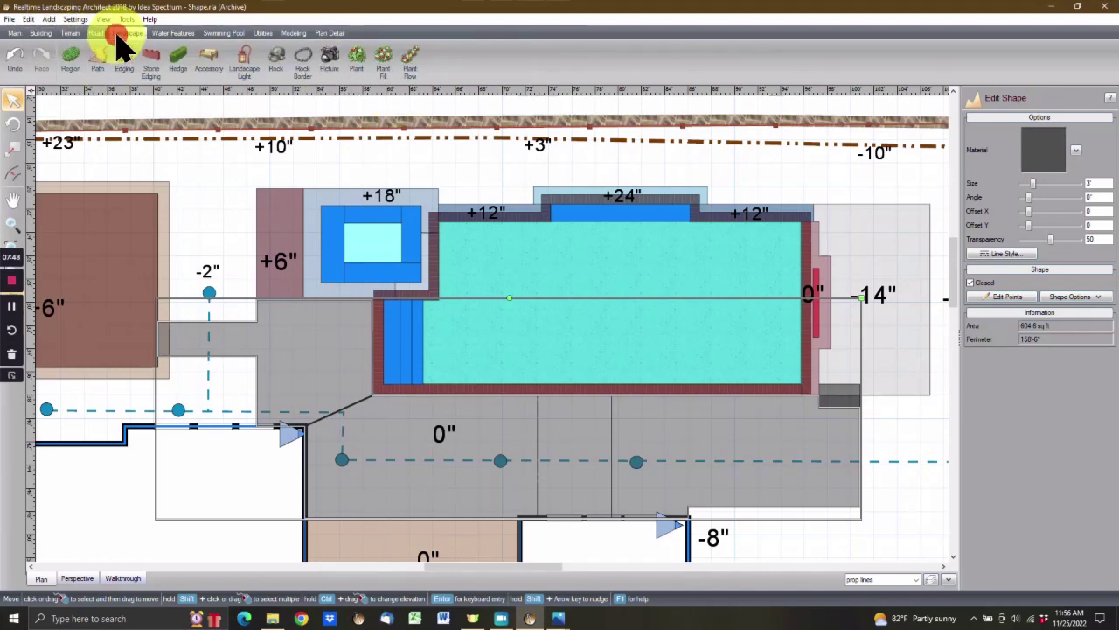
left_click(210, 35)
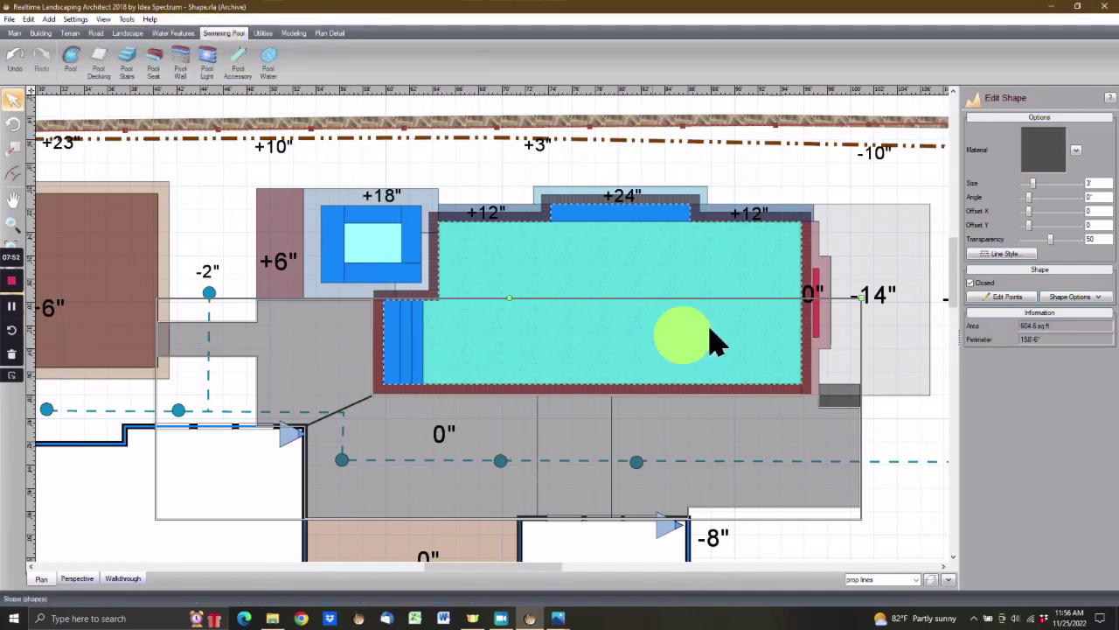
left_click(1065, 296)
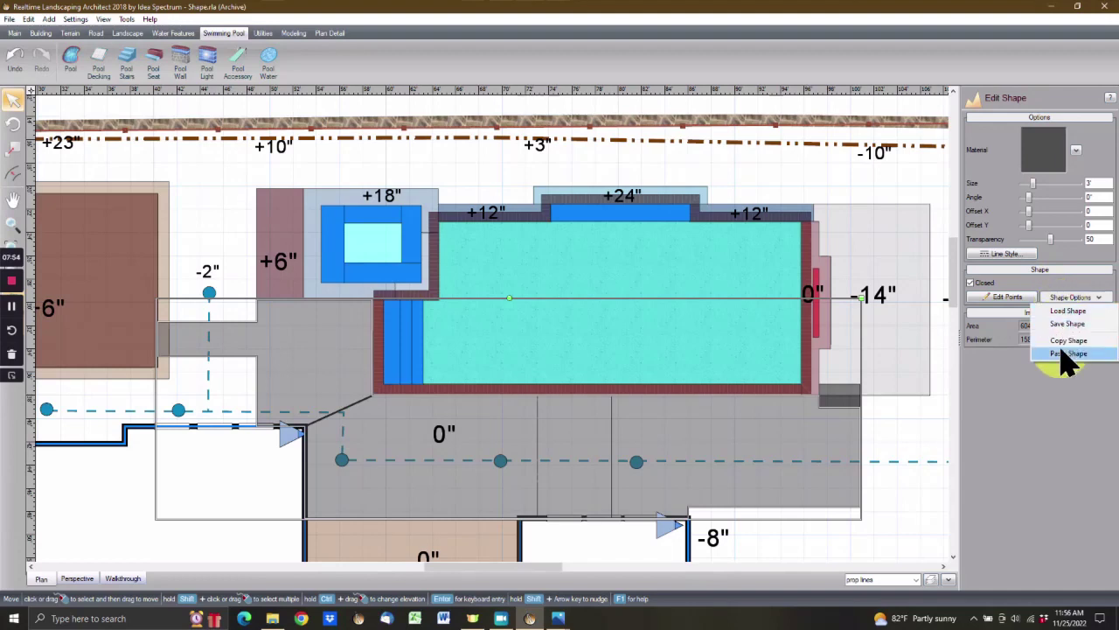
left_click(1058, 341)
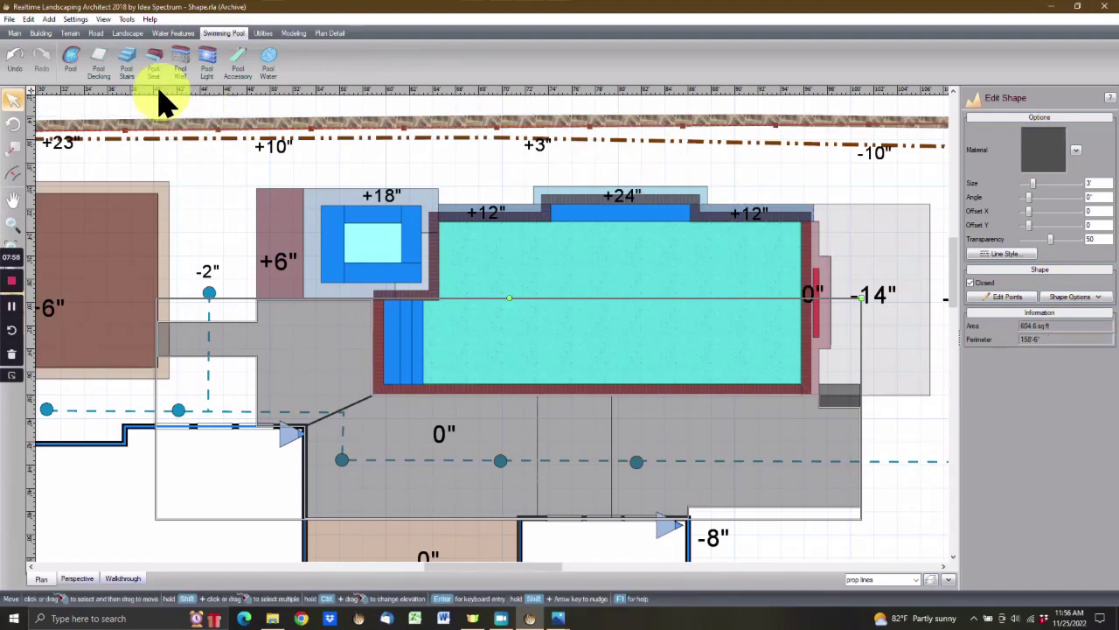
Add pool decking by pasting the copied decking outline
left_click(99, 65)
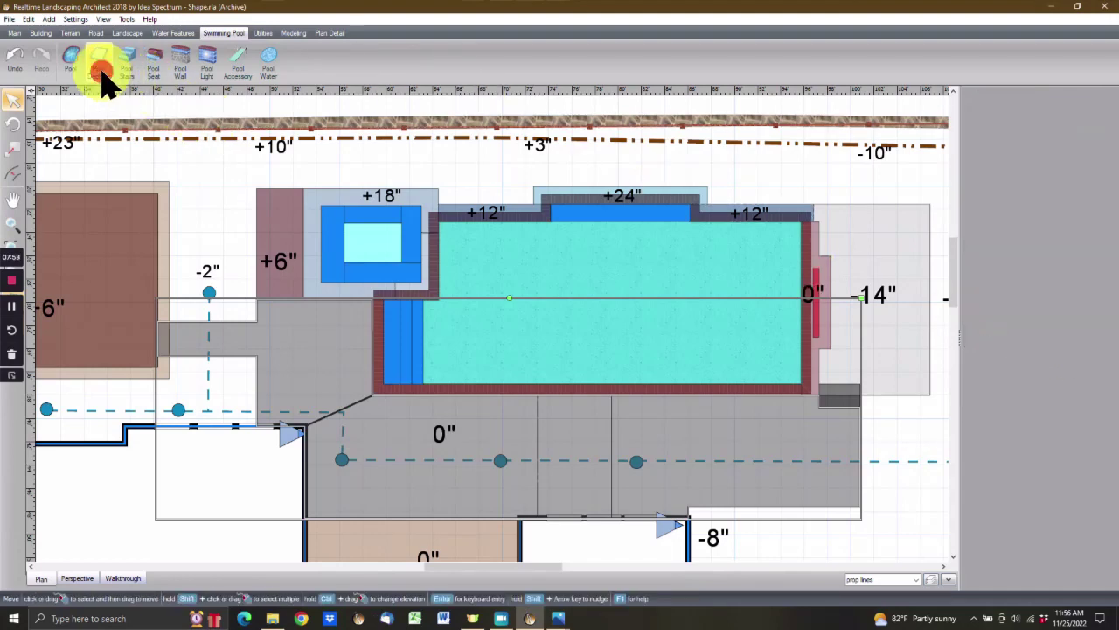
left_click(1098, 254)
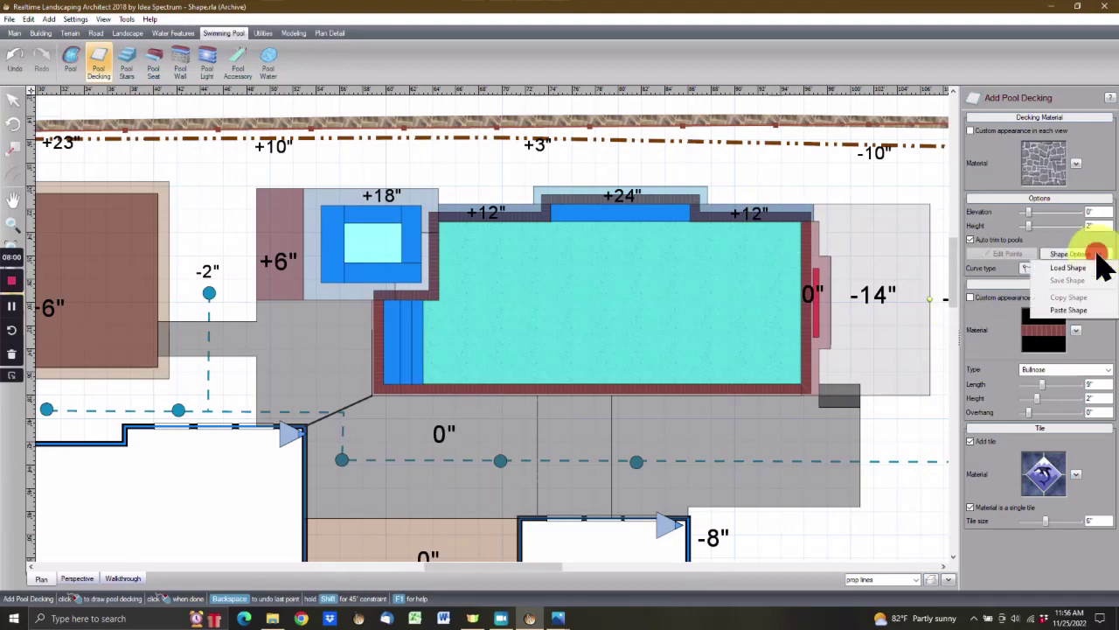
left_click(1082, 315)
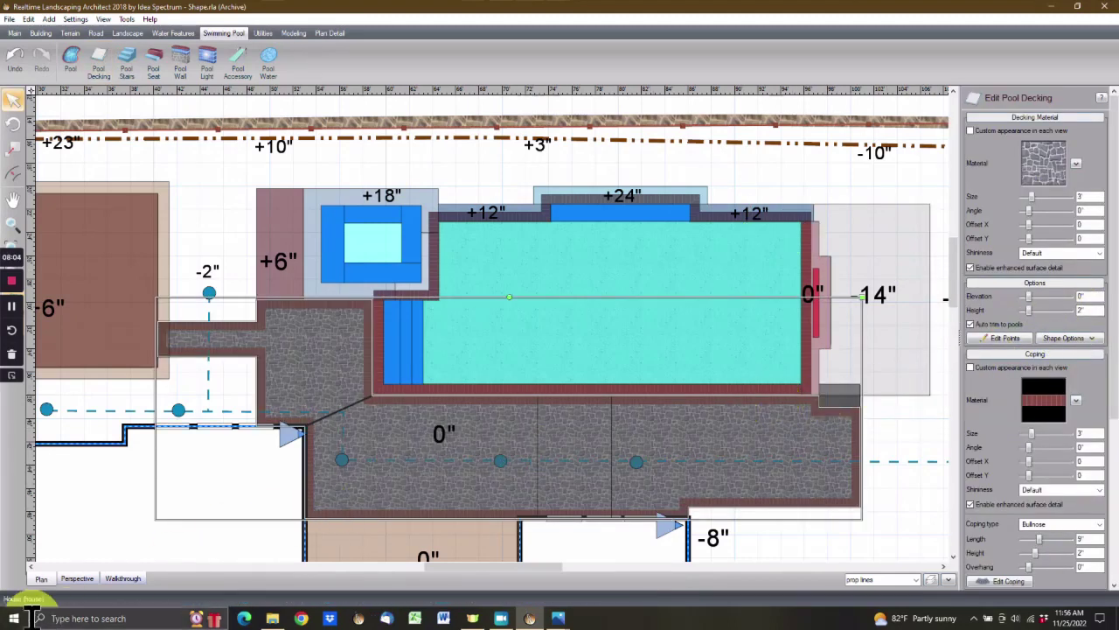
Set the pool's wall width to 1' in the perspective view and inspect where its coping meets the decking
left_click(76, 579)
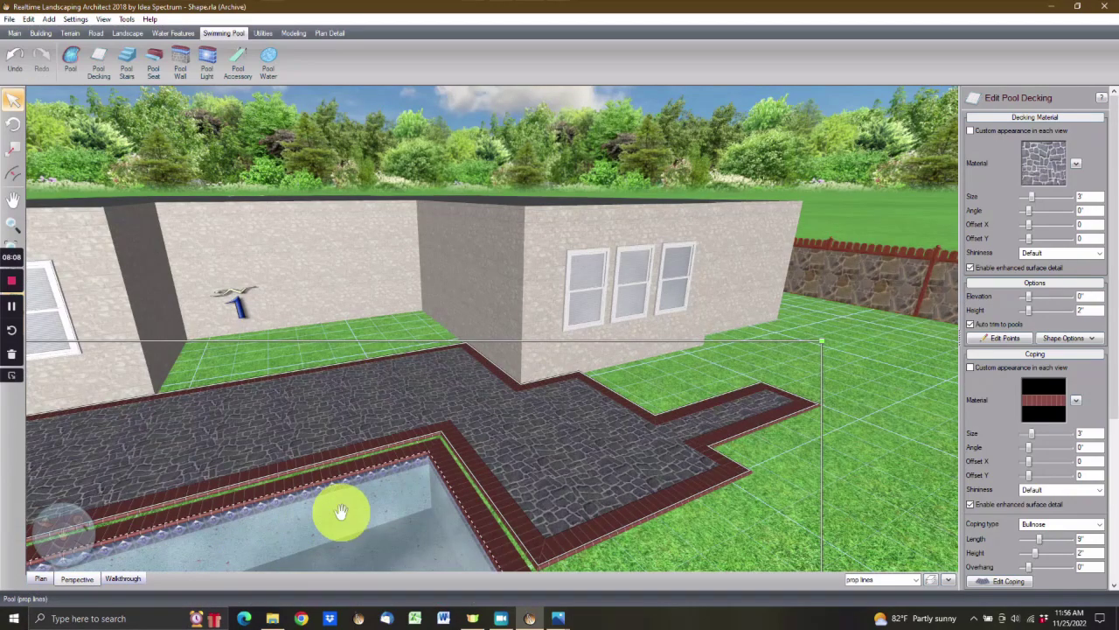
left_click_drag(341, 512, 358, 476)
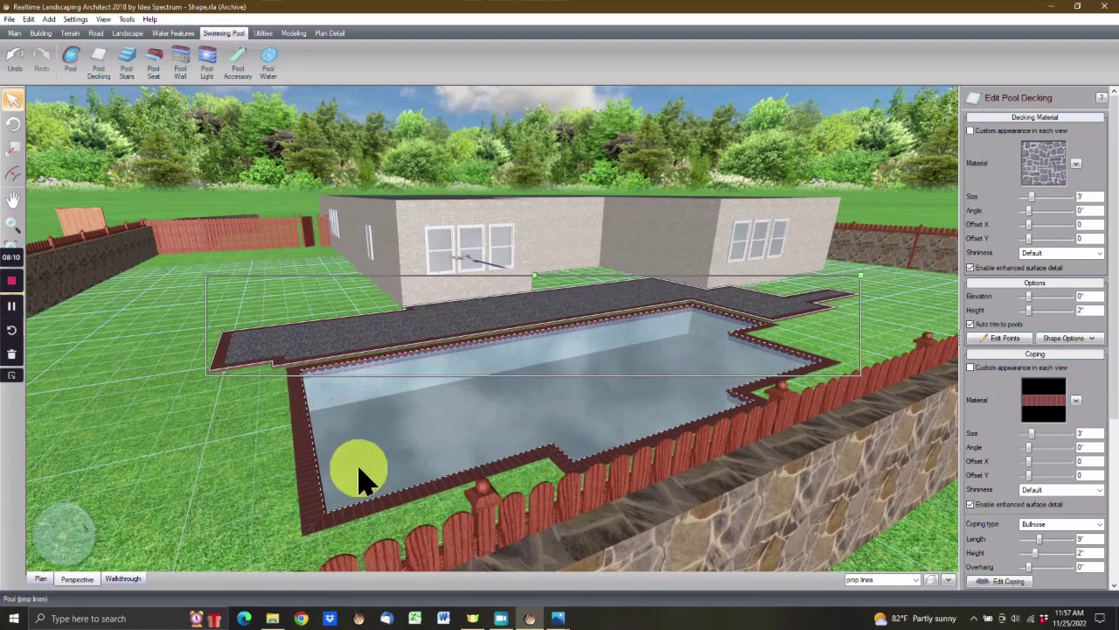
left_click(359, 462)
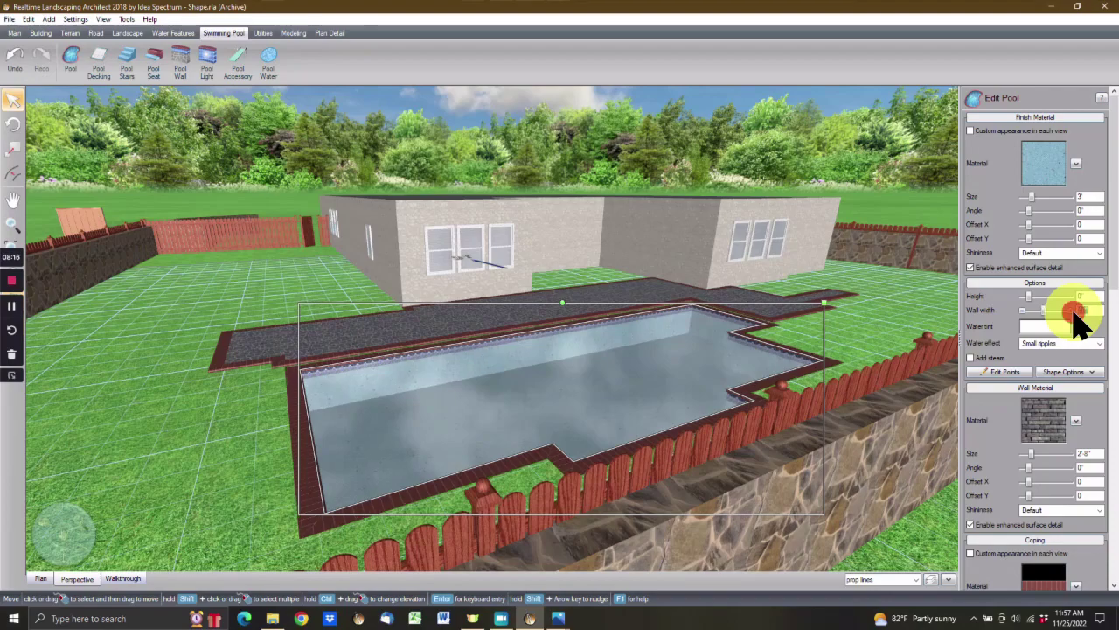
left_click_drag(618, 463, 442, 387)
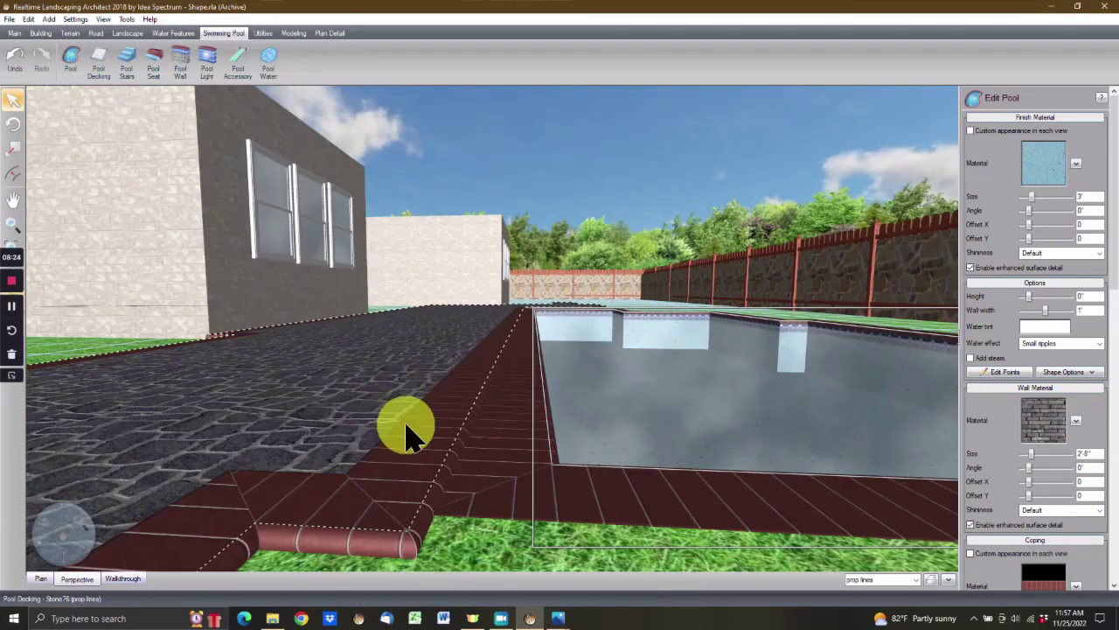
Set the coping type of the pool decking to None
middle_click_drag(504, 451, 373, 462)
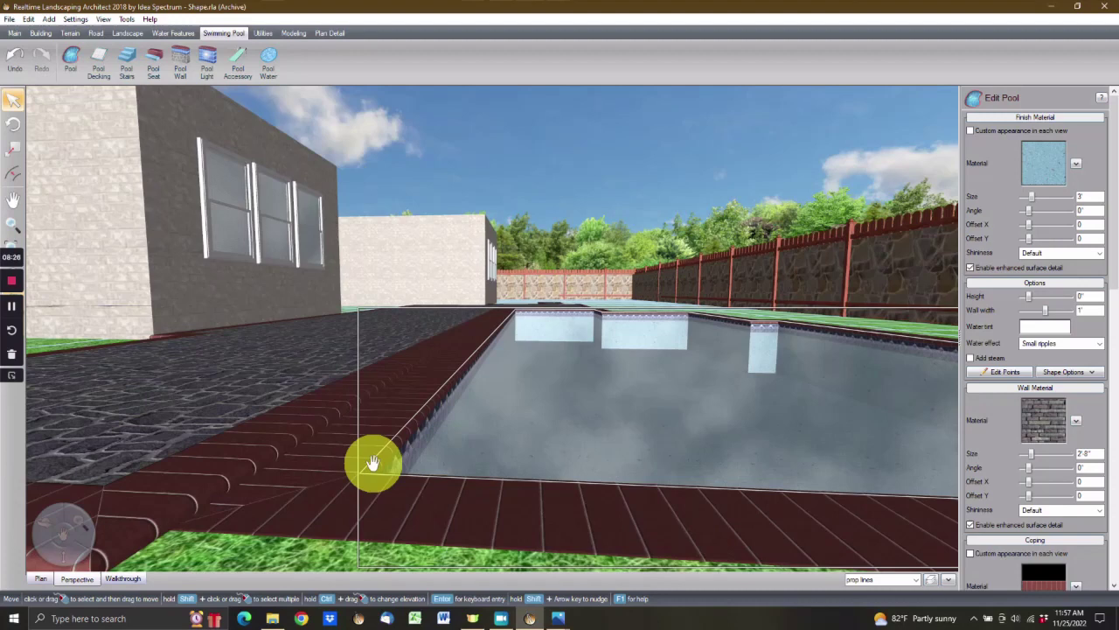
left_click(201, 424)
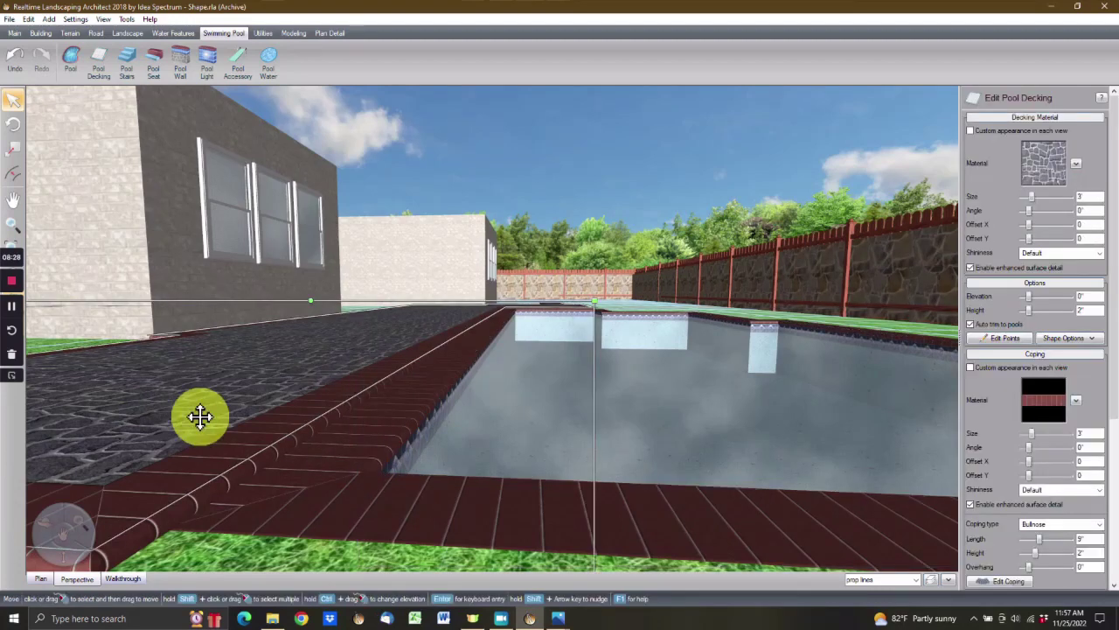
left_click(1038, 523)
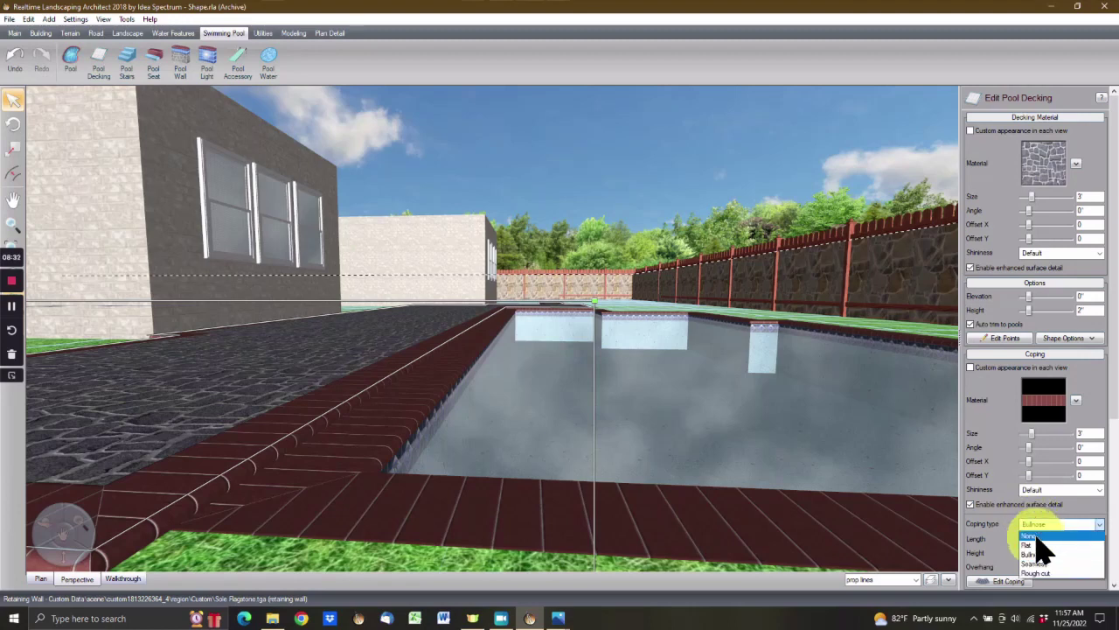
left_click(1037, 536)
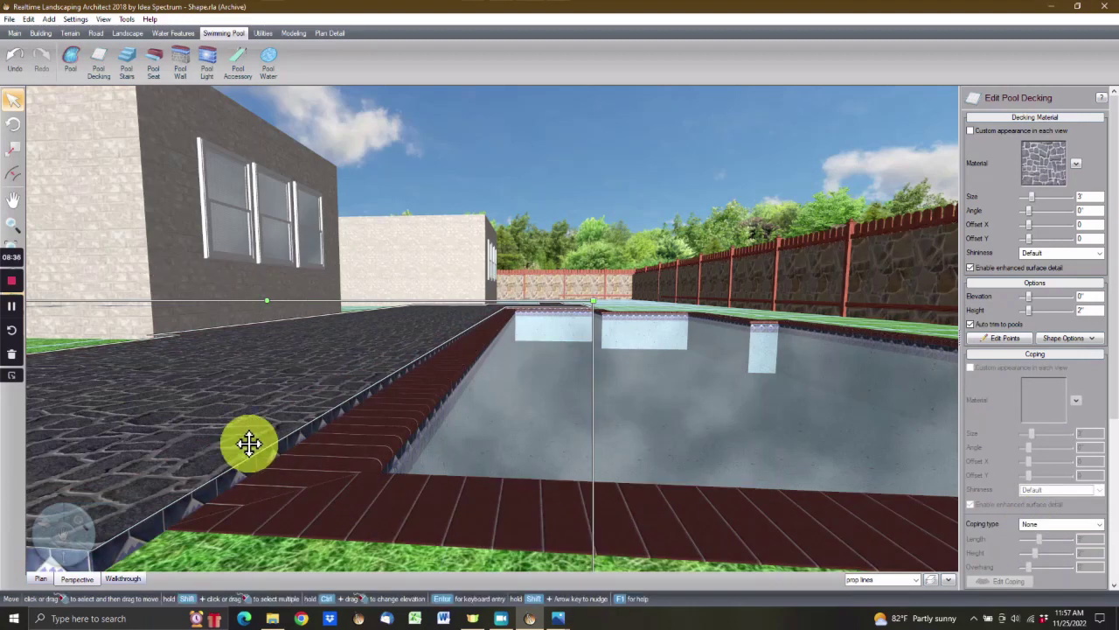
Set the swimming pool's height to 2" and inspect where its coping meets the decking
left_click(477, 490)
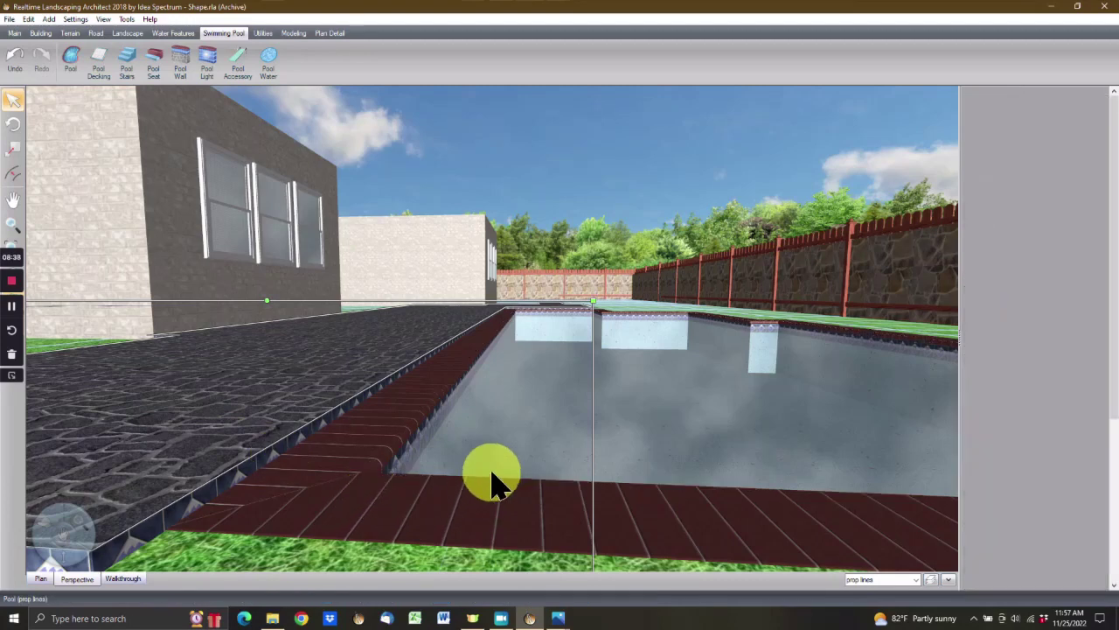
left_click(493, 479)
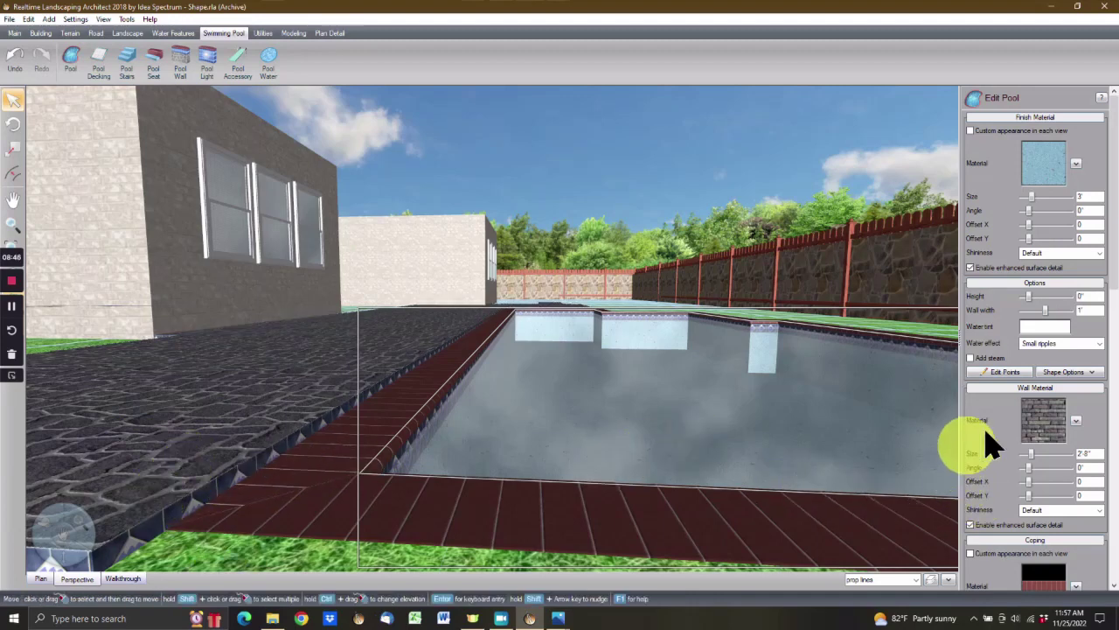
left_click(1074, 295)
left_click(1074, 295)
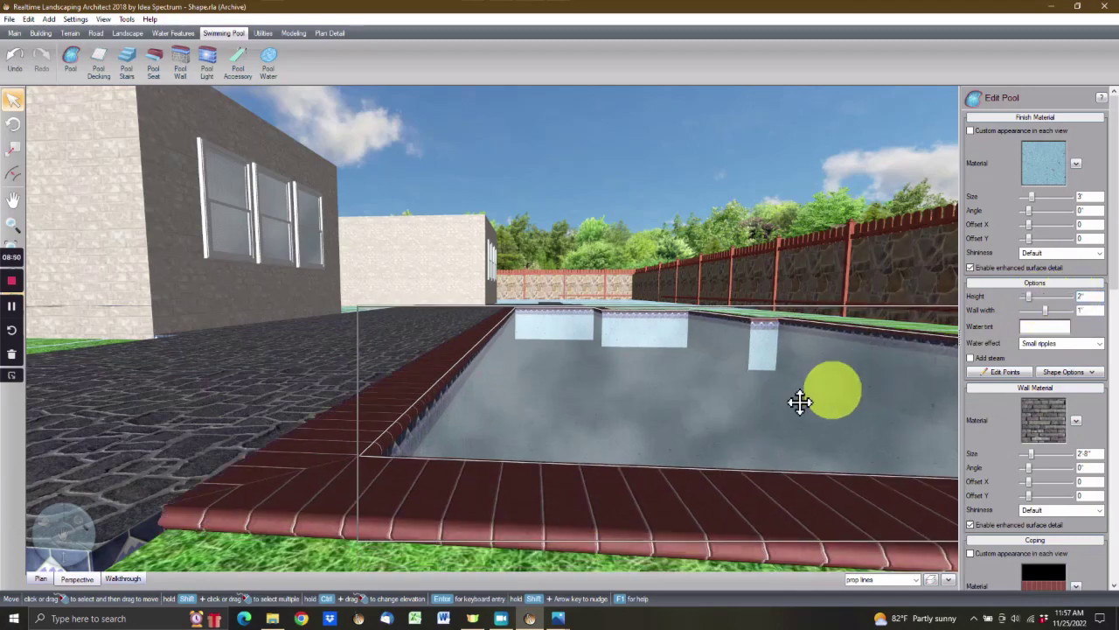
left_click_drag(562, 497, 743, 367)
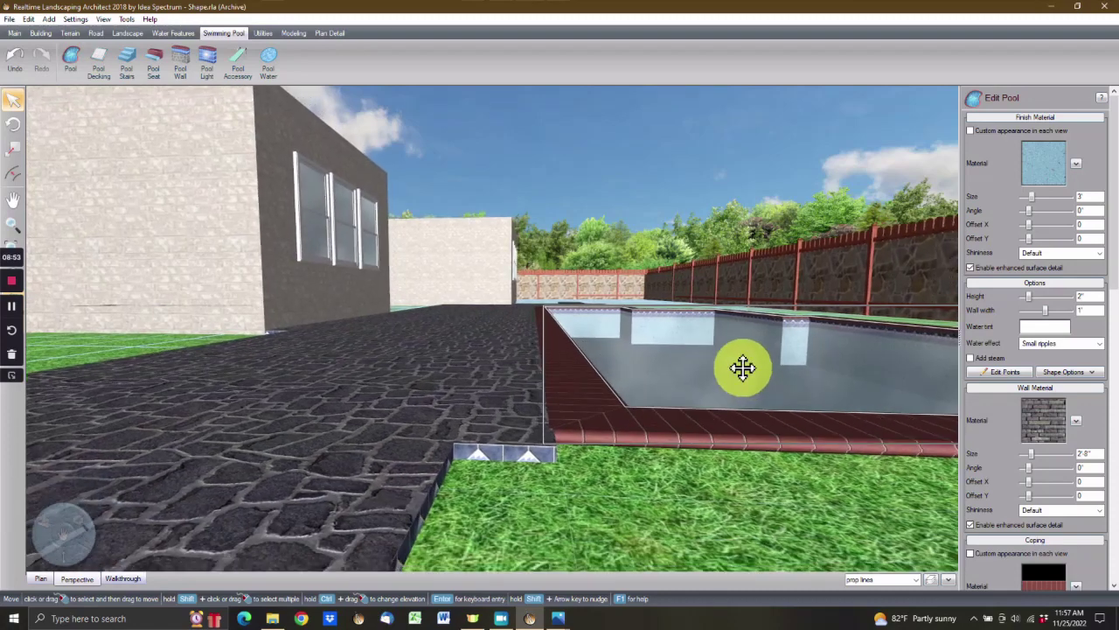
Copy the shape of the narrow +6" rectangle beside the spa in the plan view
left_click(44, 578)
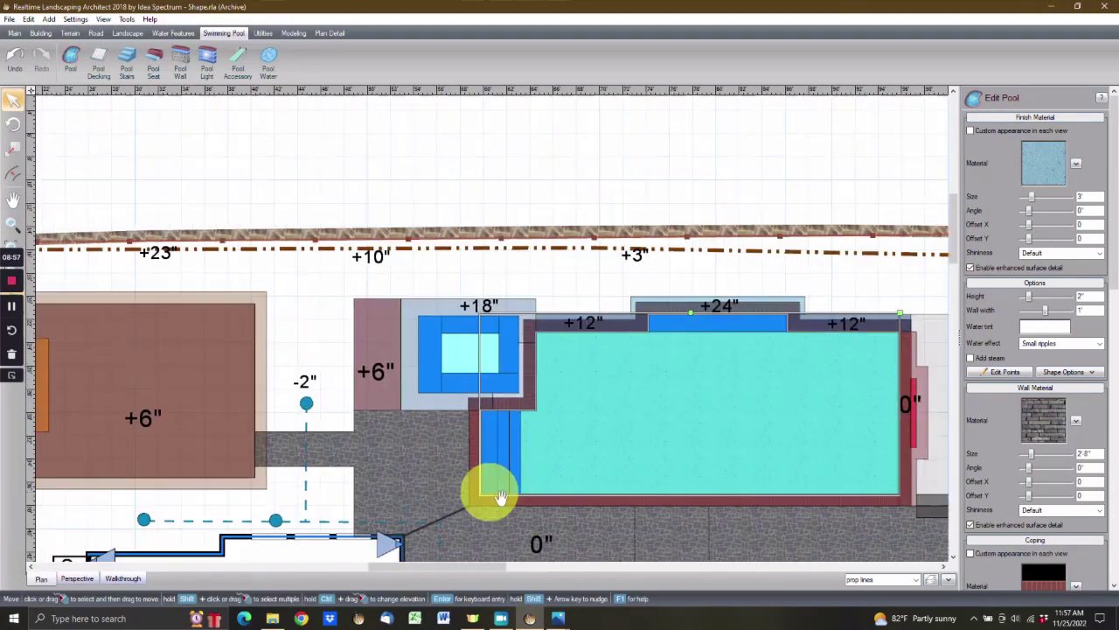
middle_click_drag(501, 496, 581, 522)
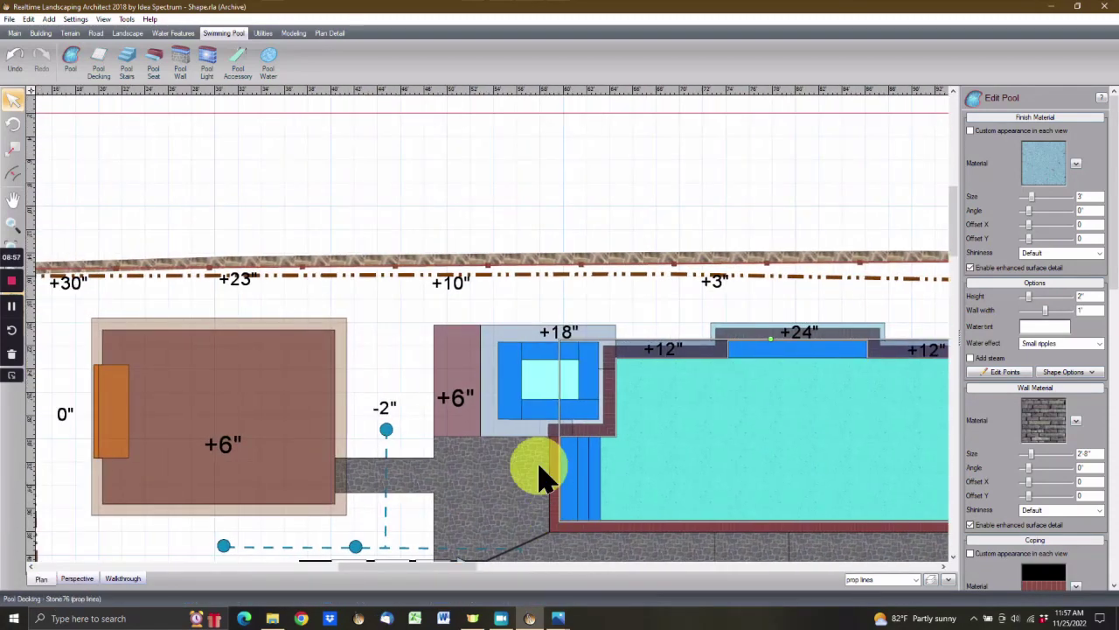
left_click(453, 402)
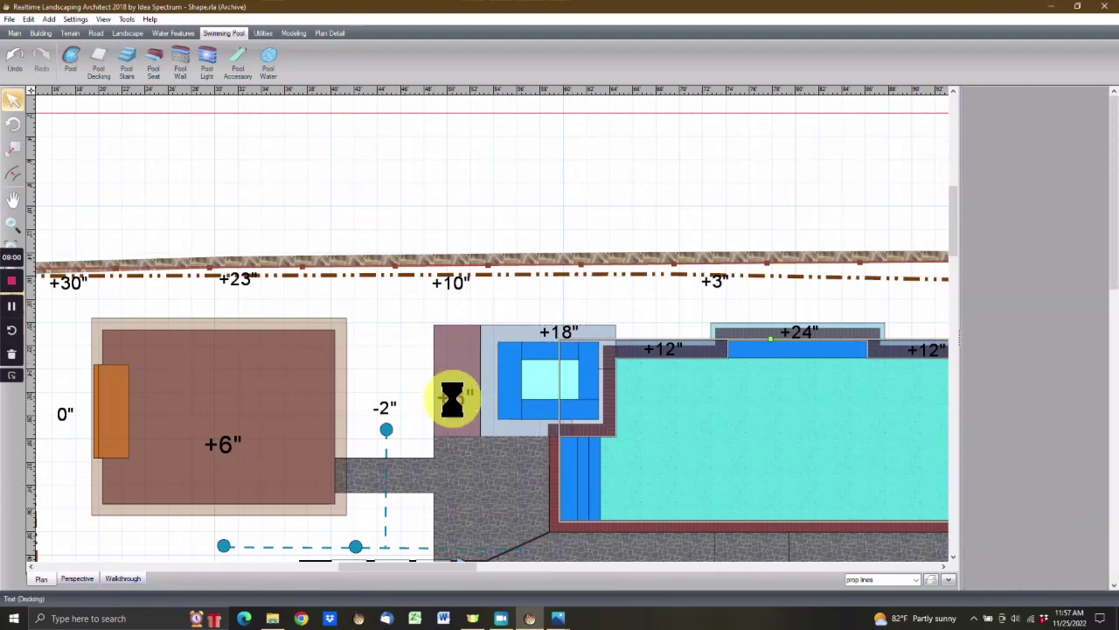
left_click(452, 351)
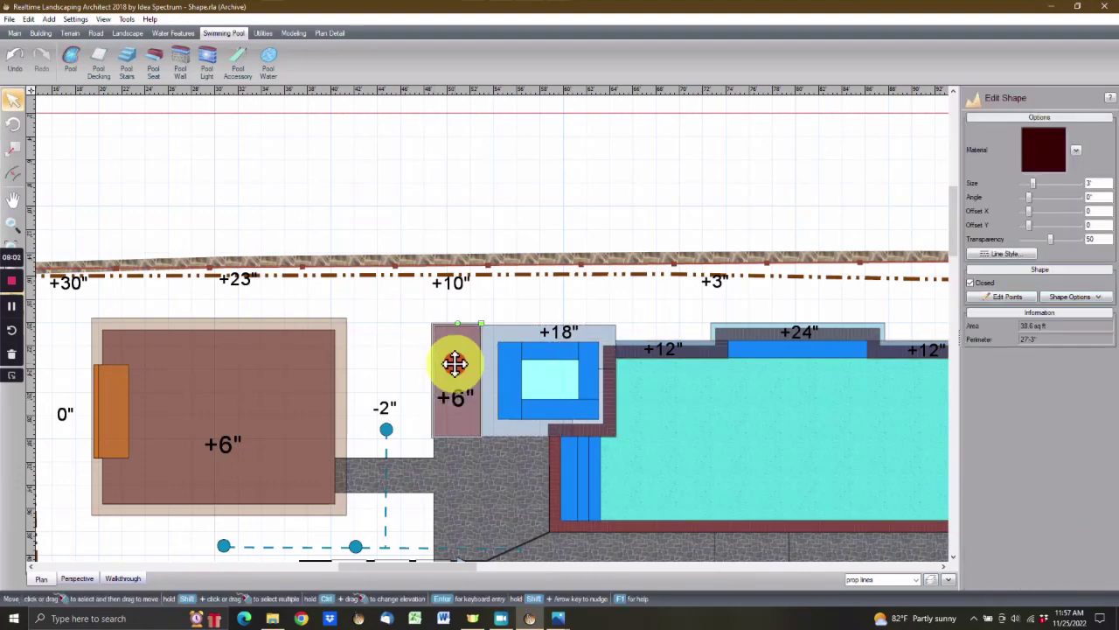
left_click(1073, 299)
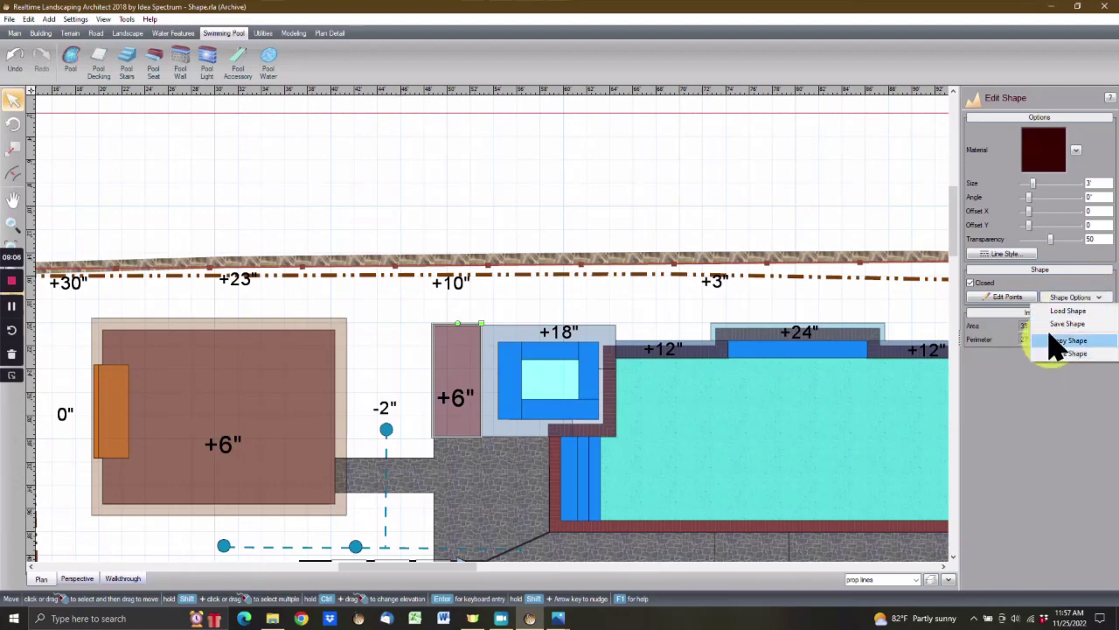
left_click(1053, 342)
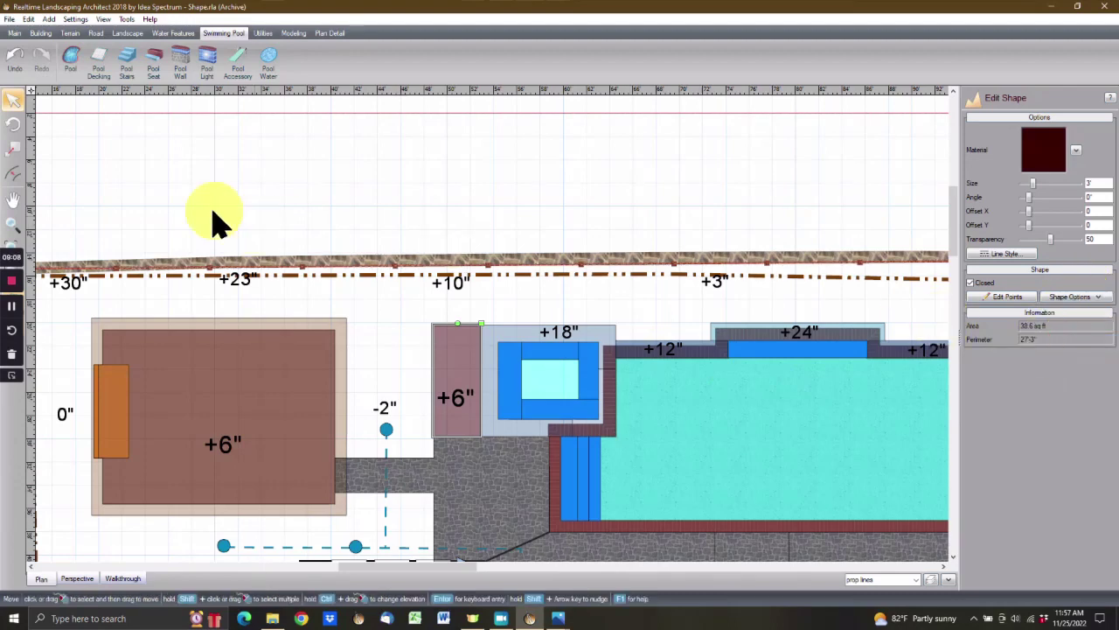
Add a patio by pasting the copied rectangle outline
left_click(42, 33)
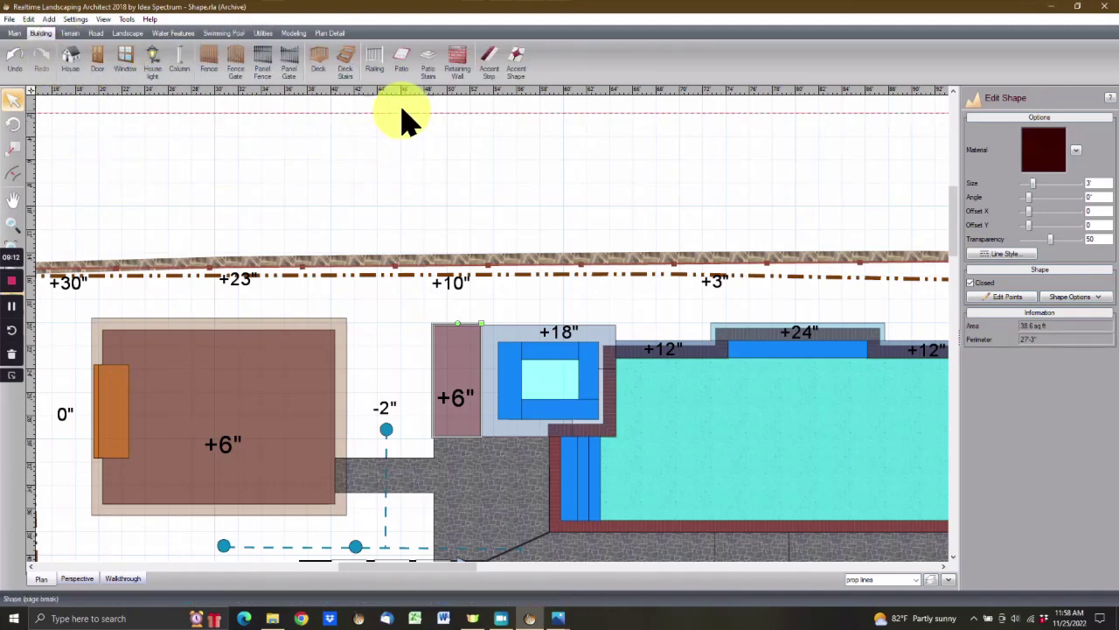
left_click(401, 63)
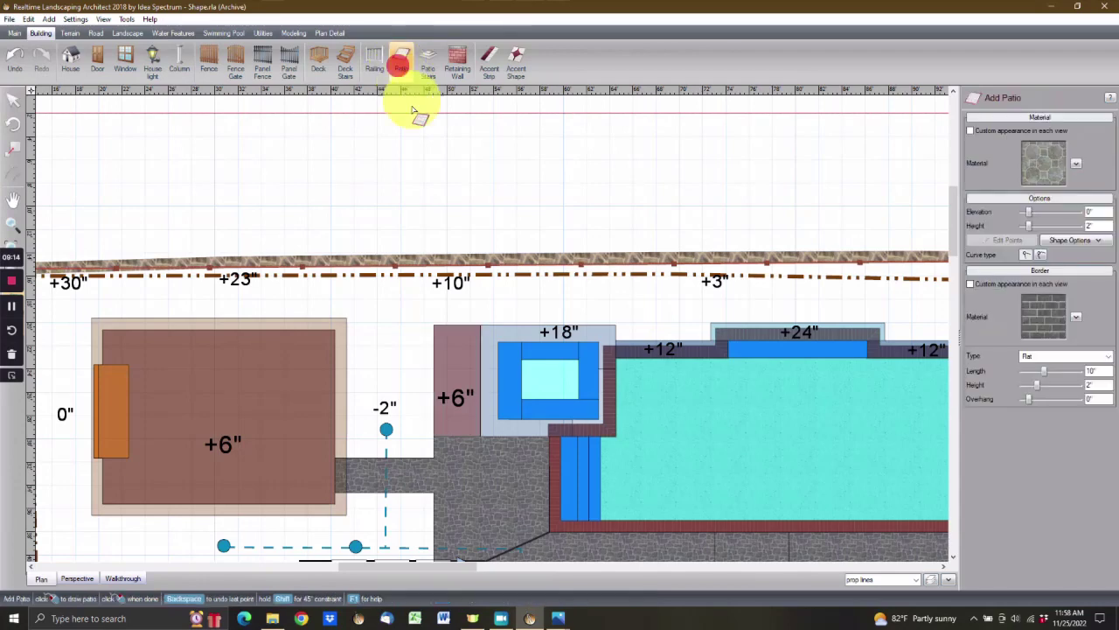
left_click(1068, 240)
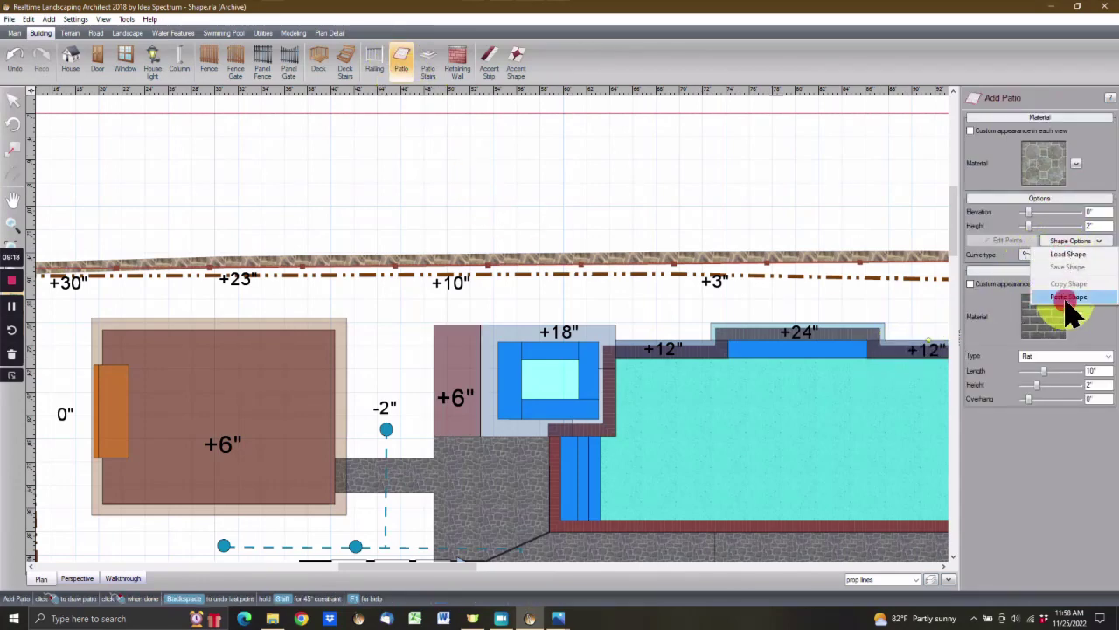
left_click(1068, 297)
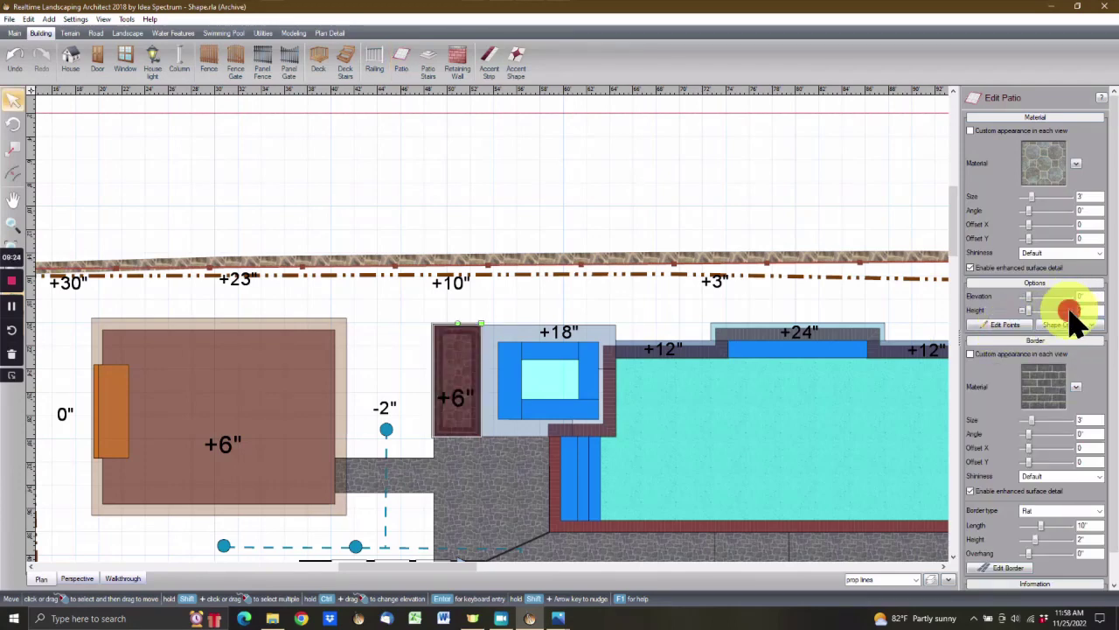
Set the new patio's height to 8" and its border type to None
mouse_move(1068, 310)
left_mouse_down()
mouse_move(991, 303)
mouse_move(1038, 307)
left_mouse_up()
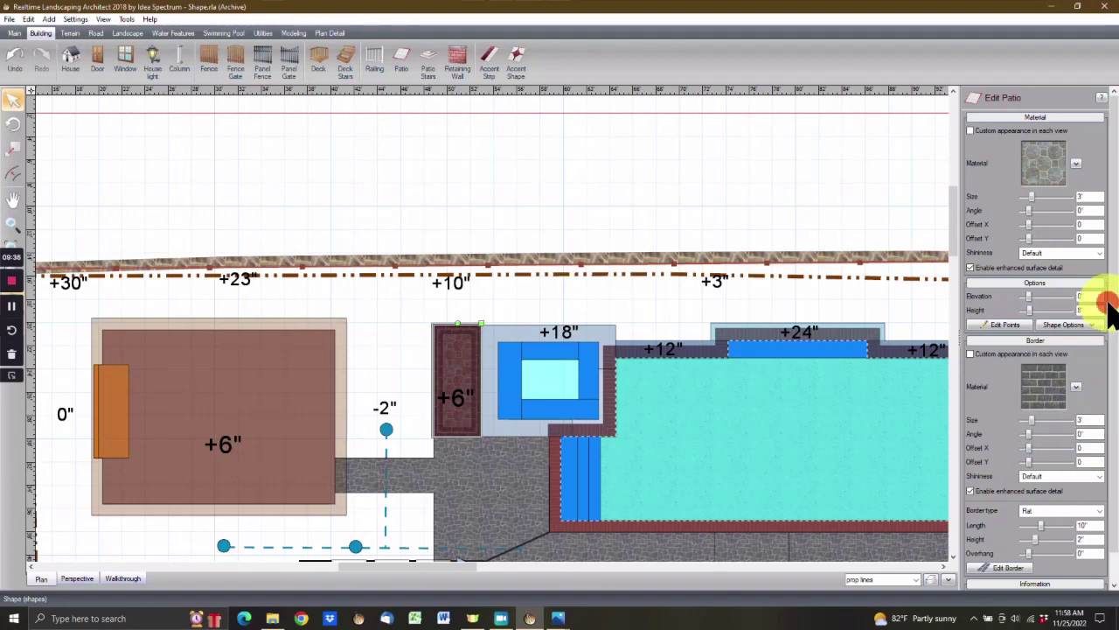
scroll(1106, 332, "down", 1)
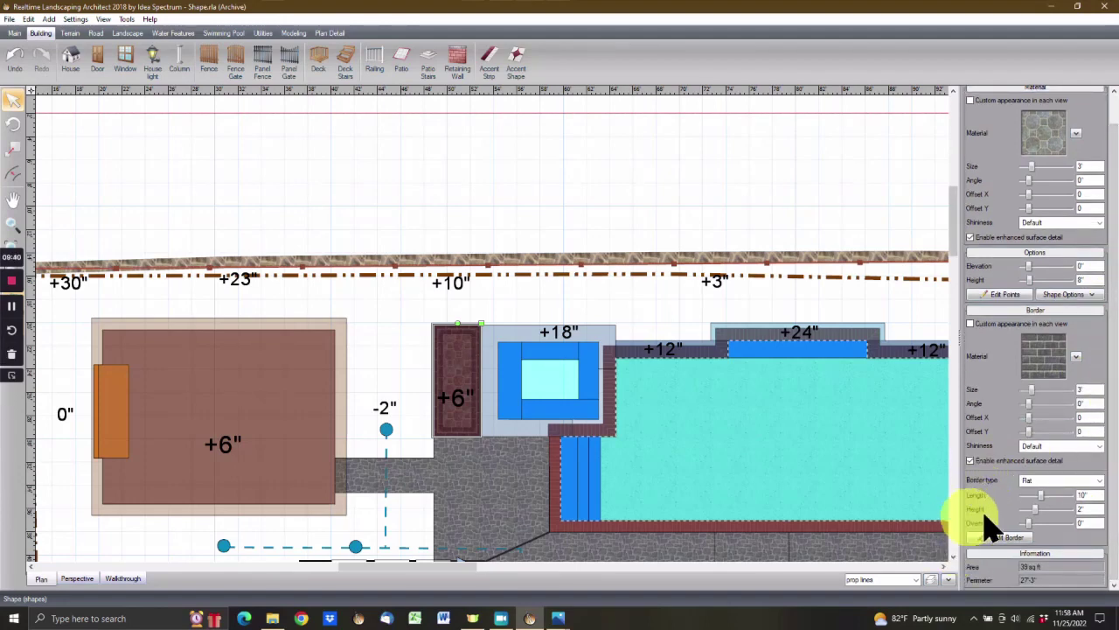
left_click(1046, 485)
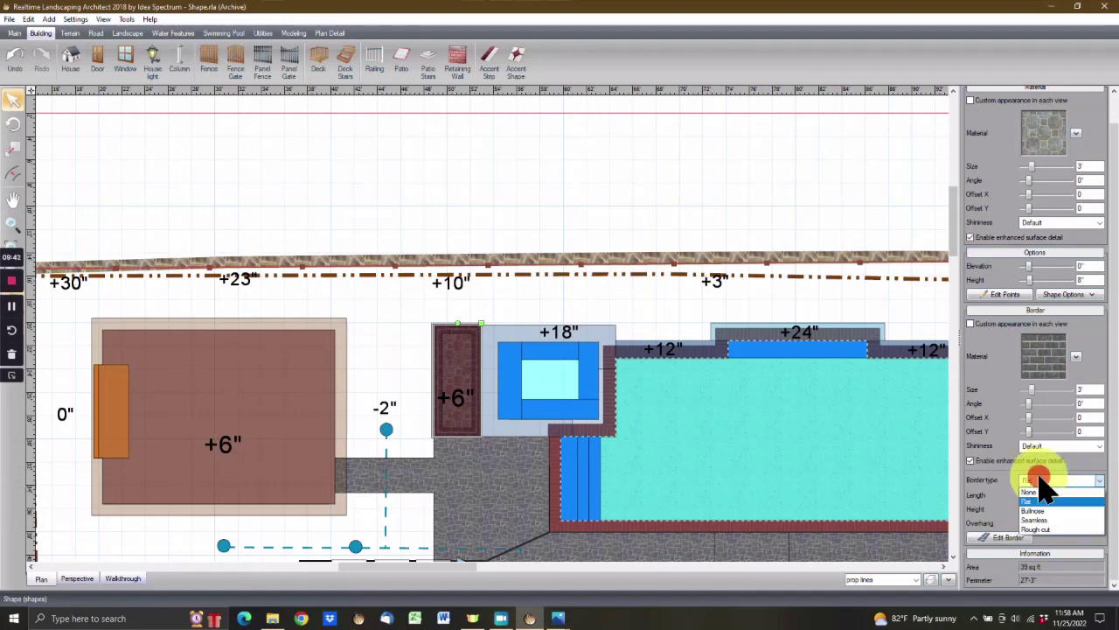
left_click(1032, 493)
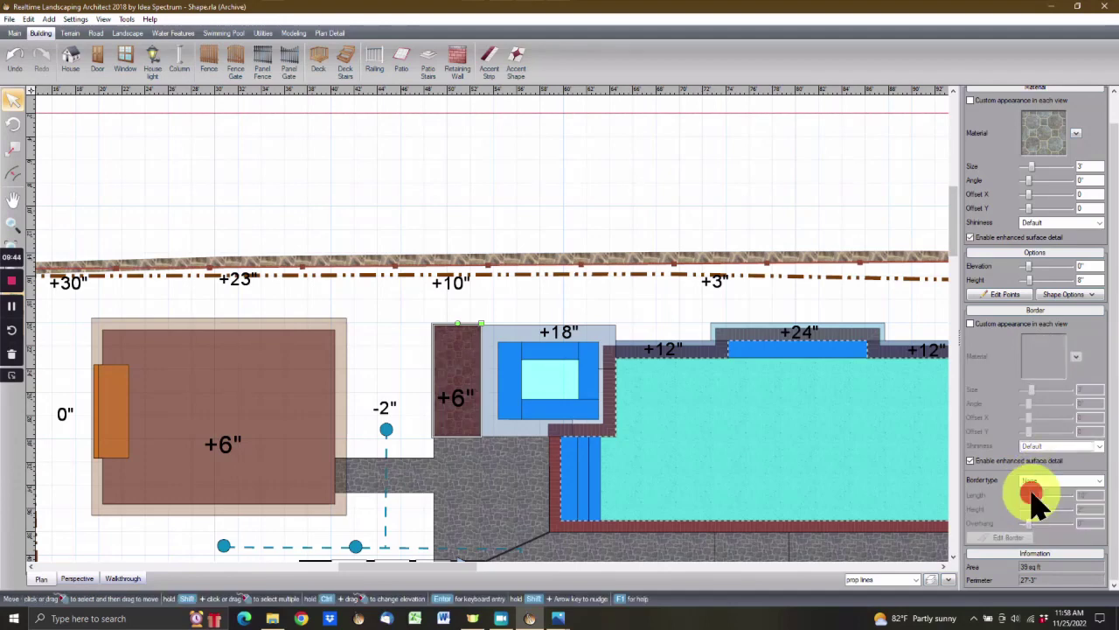
Inspect the raised patio next to the pool decking in the perspective view
left_click(77, 578)
left_click_drag(596, 476, 866, 550)
left_click_drag(290, 435, 755, 425)
left_click_drag(367, 417, 862, 563)
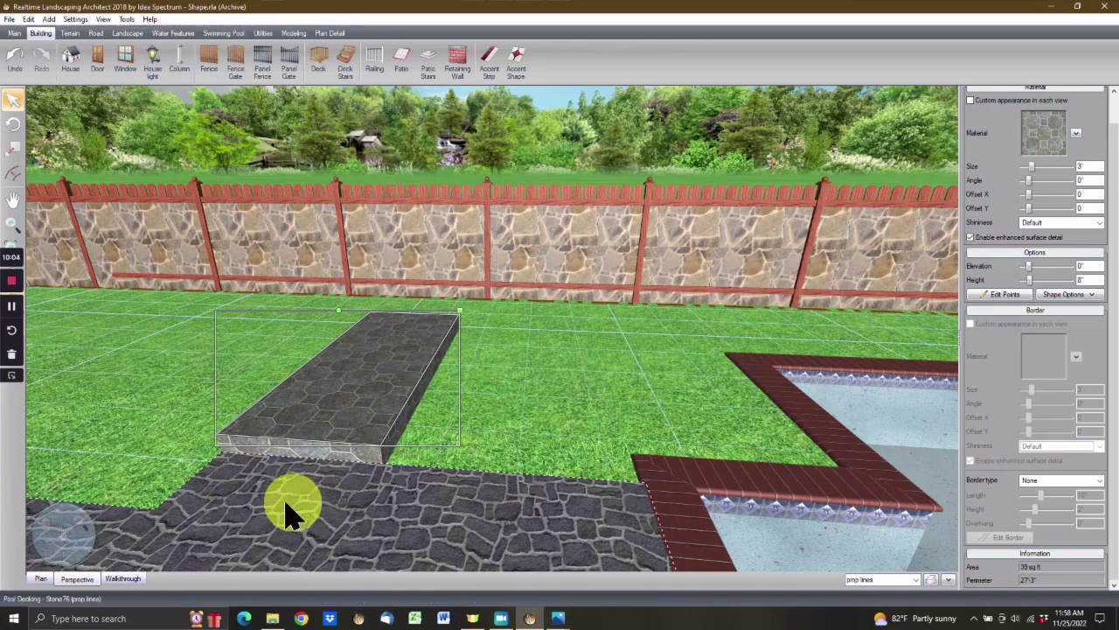
Examine the spa, +12" wall, pool step and decking shapes around the pool in the plan view
left_click(44, 581)
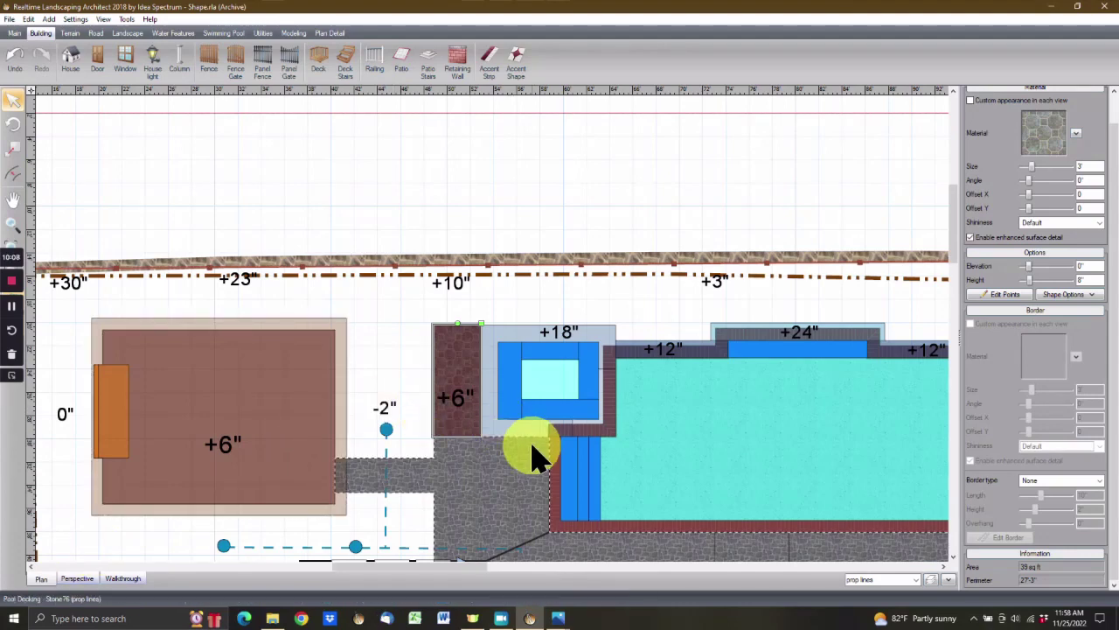
scroll(535, 455, "down", 1)
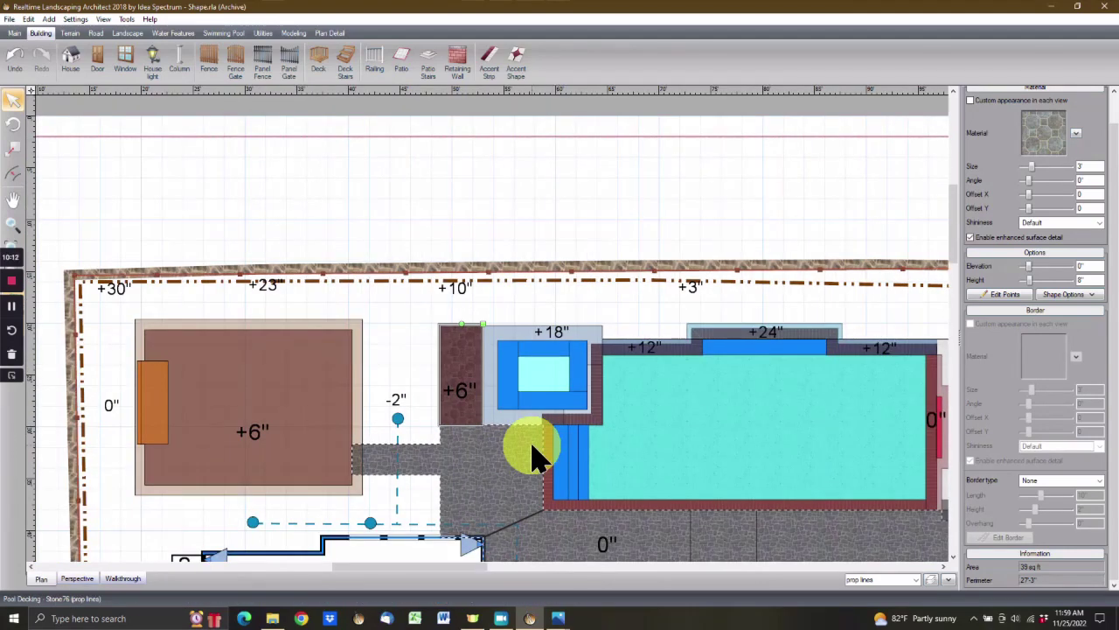
middle_click_drag(535, 453, 421, 348)
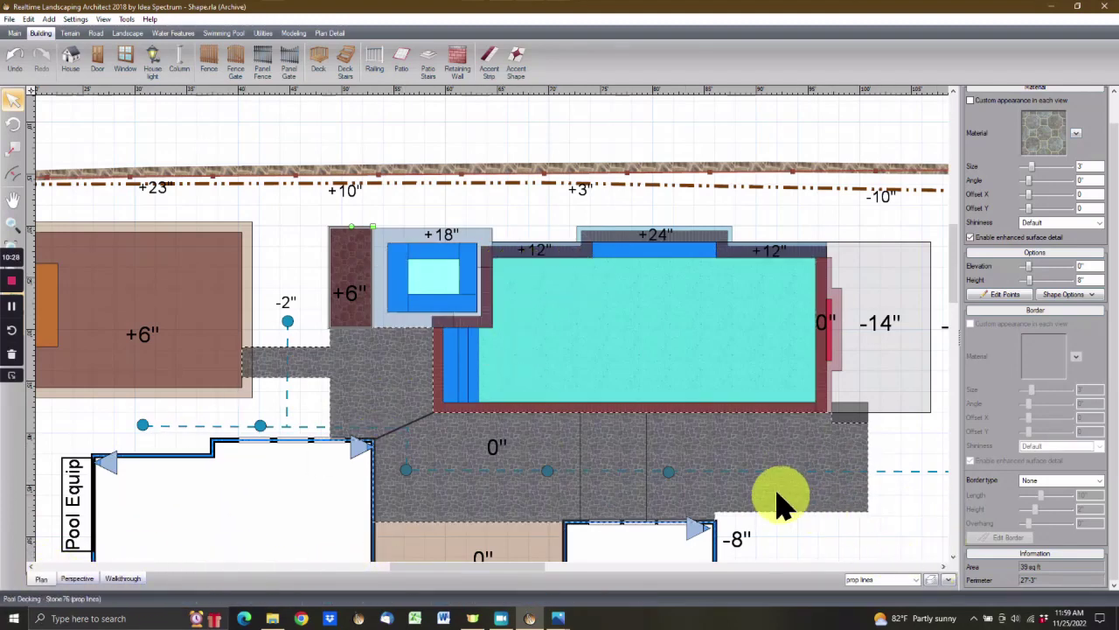
scroll(400, 289, "up", 2)
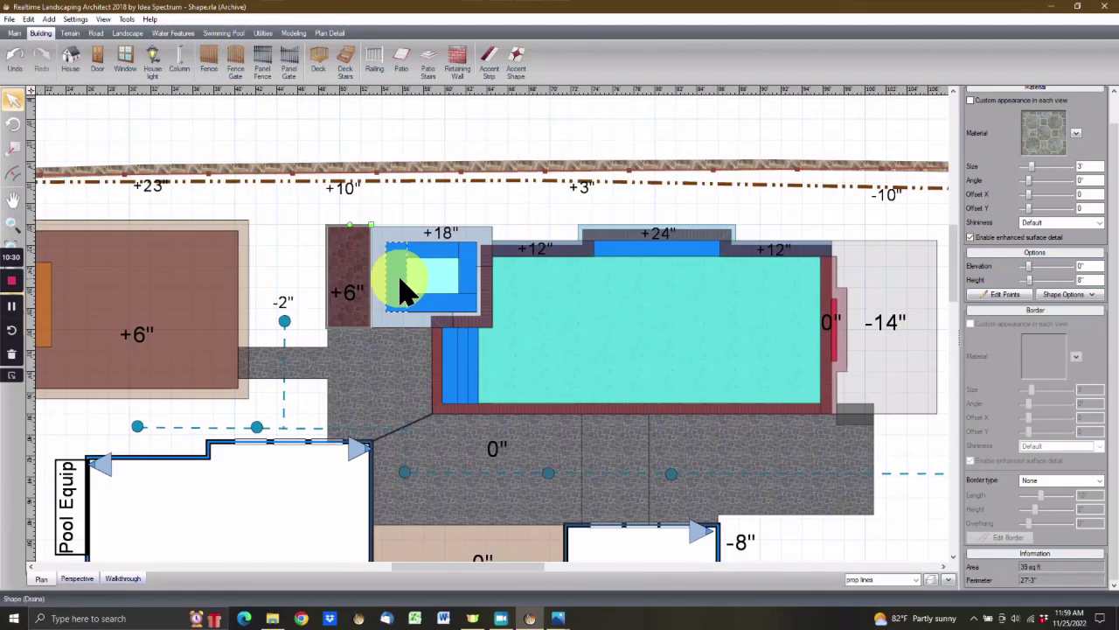
scroll(401, 289, "up", 2)
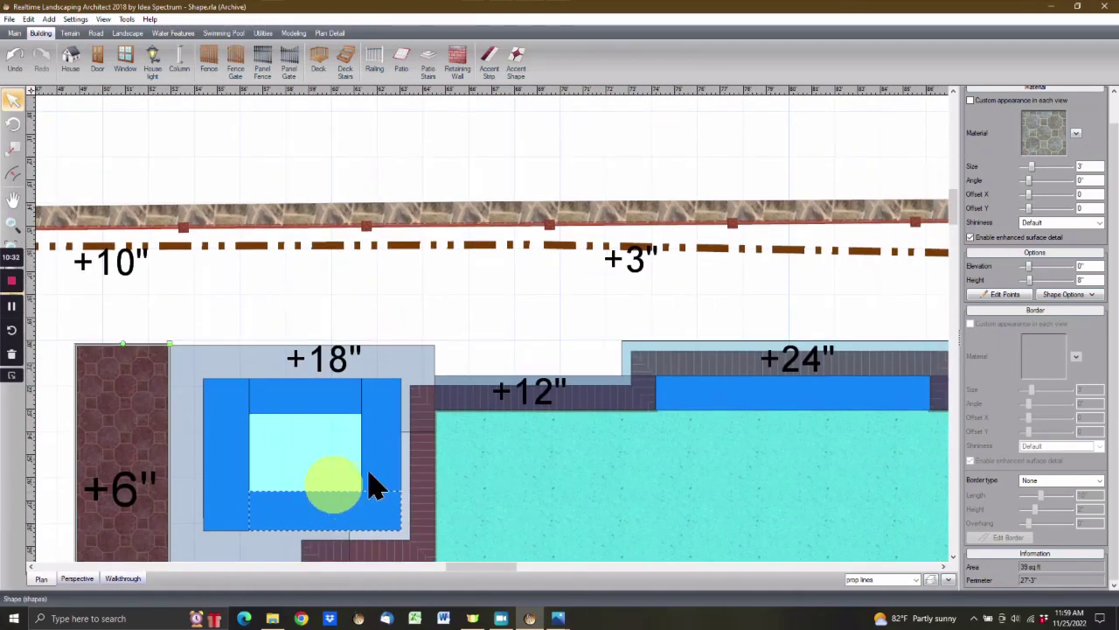
left_click(476, 376)
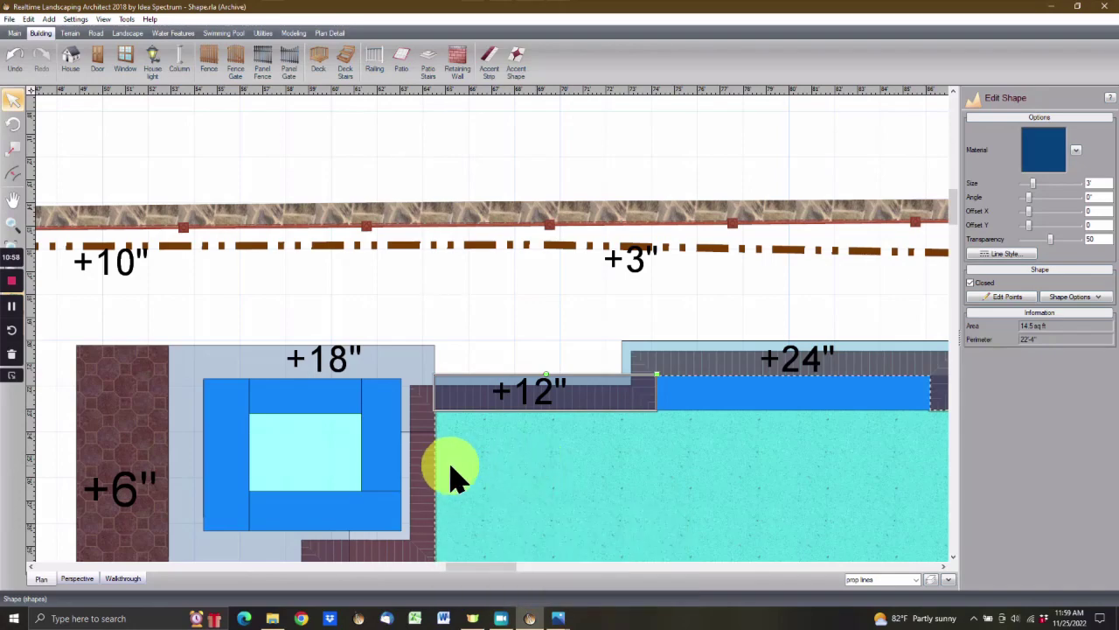
scroll(452, 477, "down", 4)
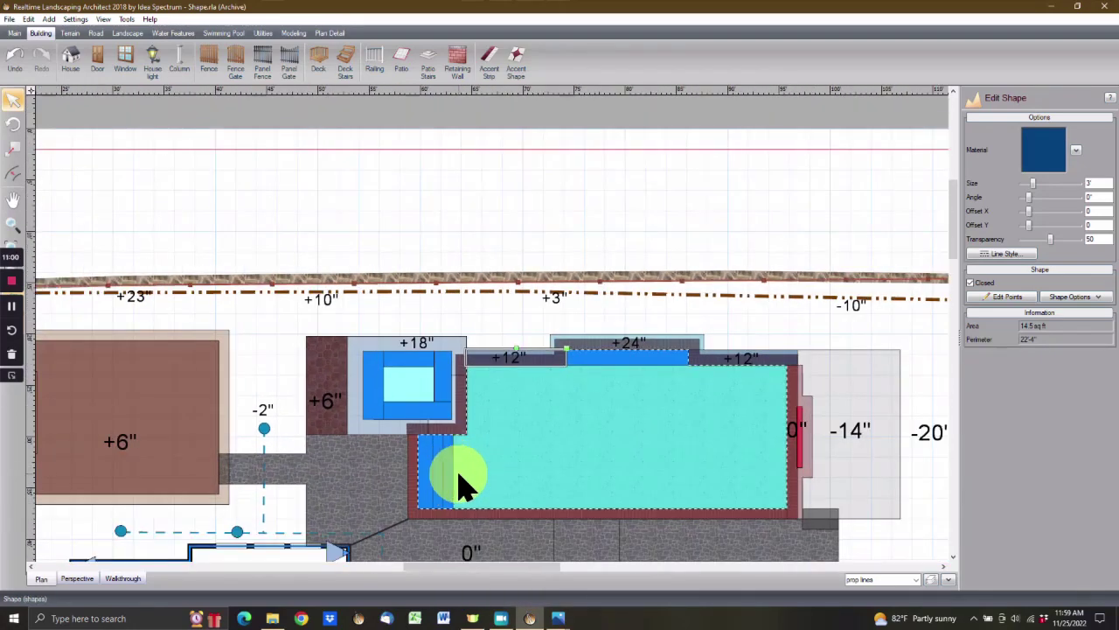
middle_click_drag(461, 480, 425, 324)
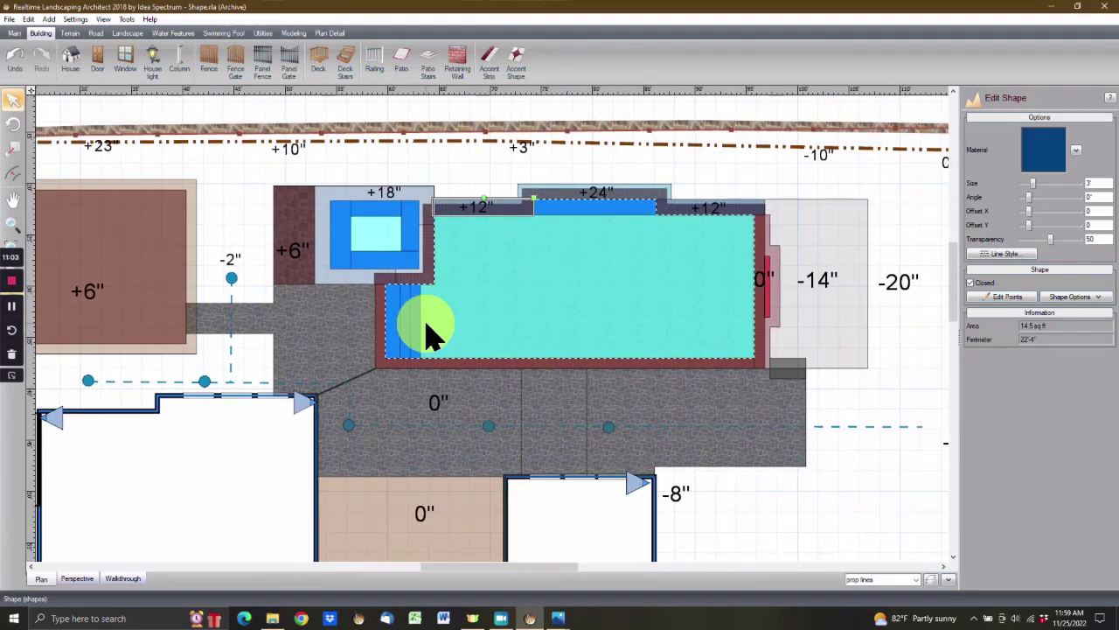
left_click(405, 338)
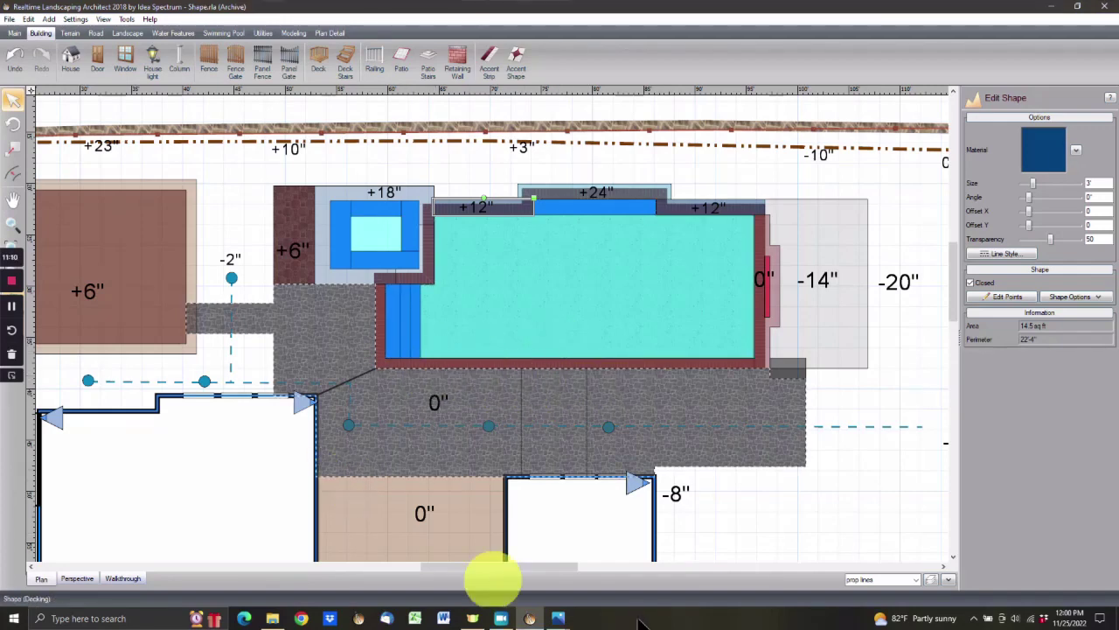
Switch to Photos and view the site photo IMG_2064.JPG
left_click(566, 613)
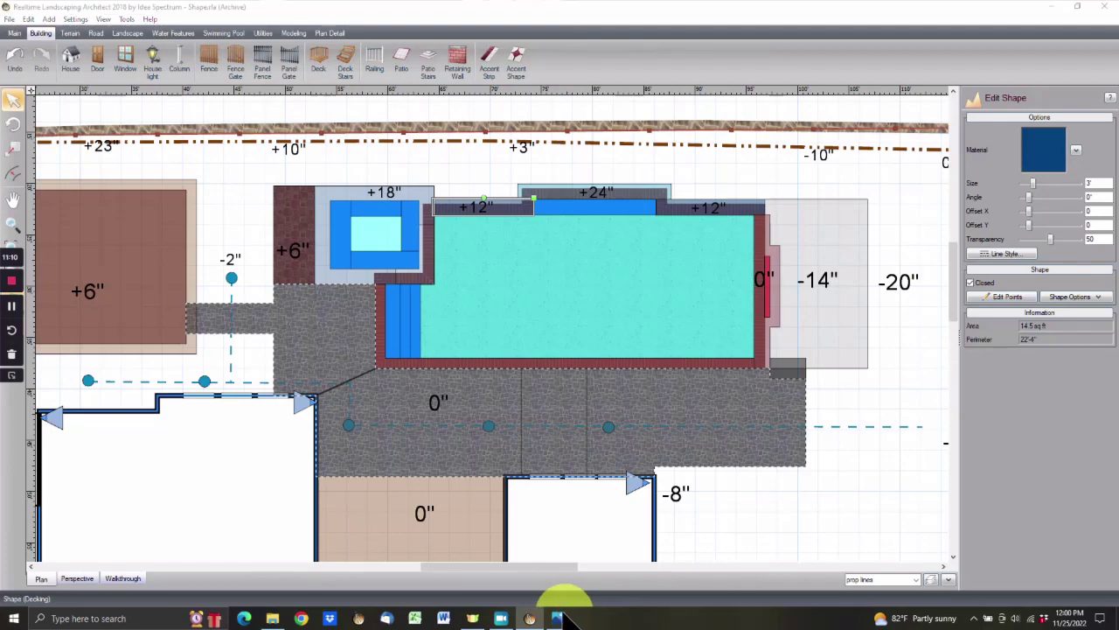
left_click(558, 616)
left_click(558, 617)
left_click(560, 617)
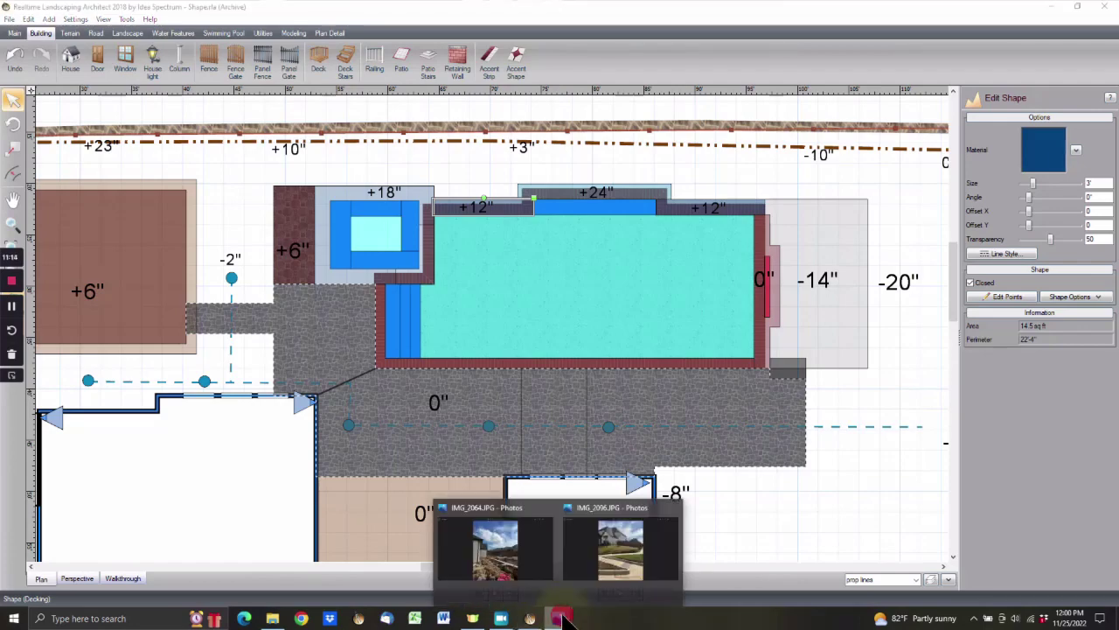
left_click(532, 567)
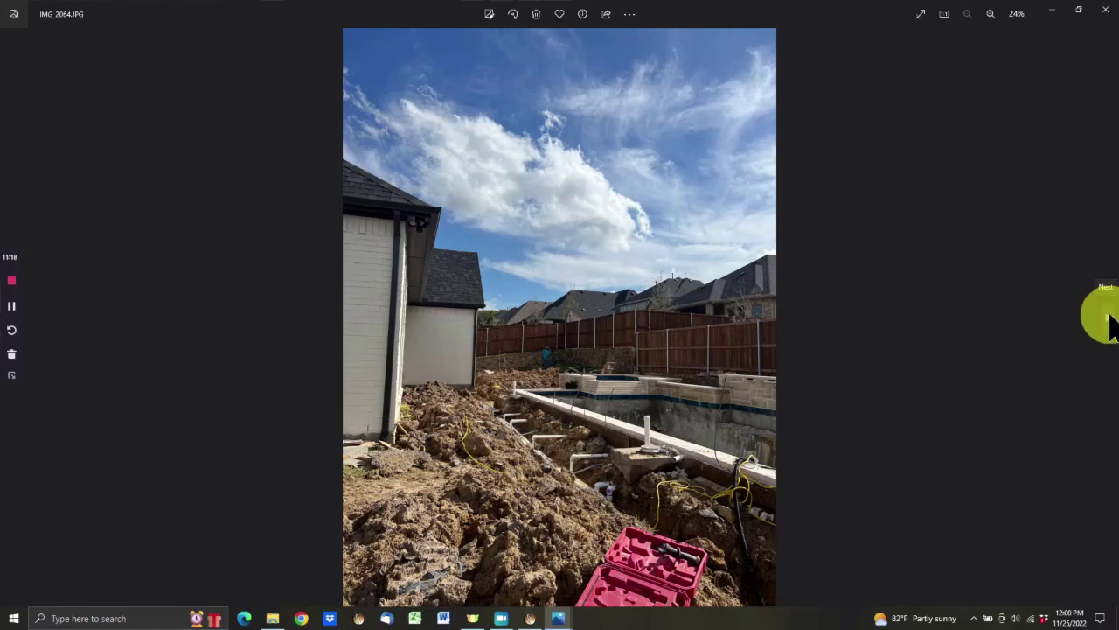
Browse the site photos IMG_2065.JPG through IMG_2070.JPG to review the house walls, excavated ground and pool shell
left_click(1108, 324)
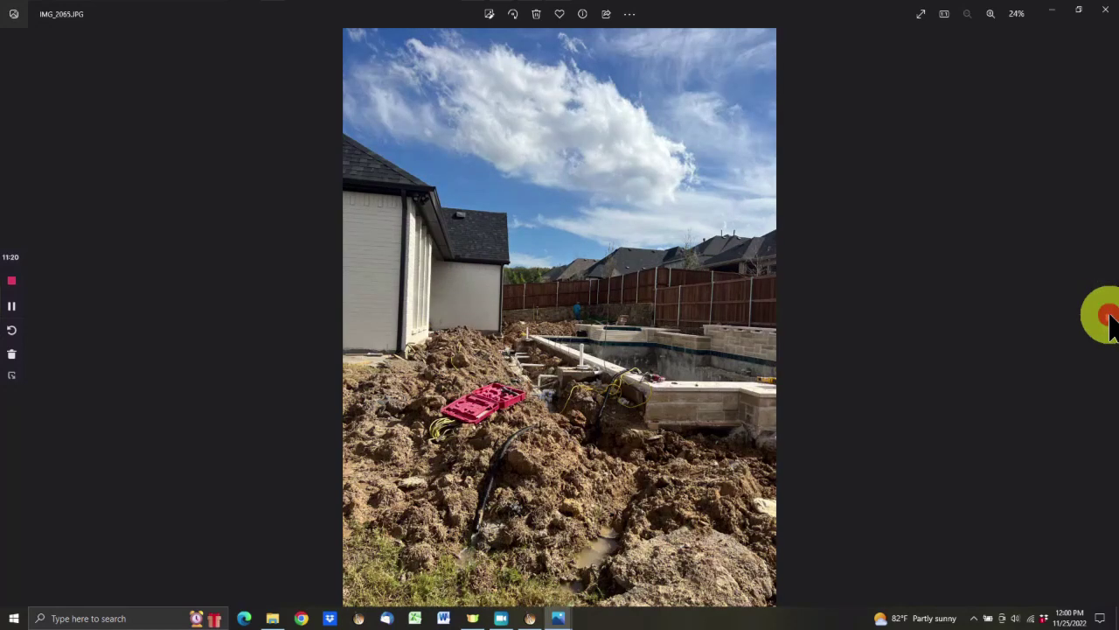
left_click(1108, 323)
left_click(1108, 323)
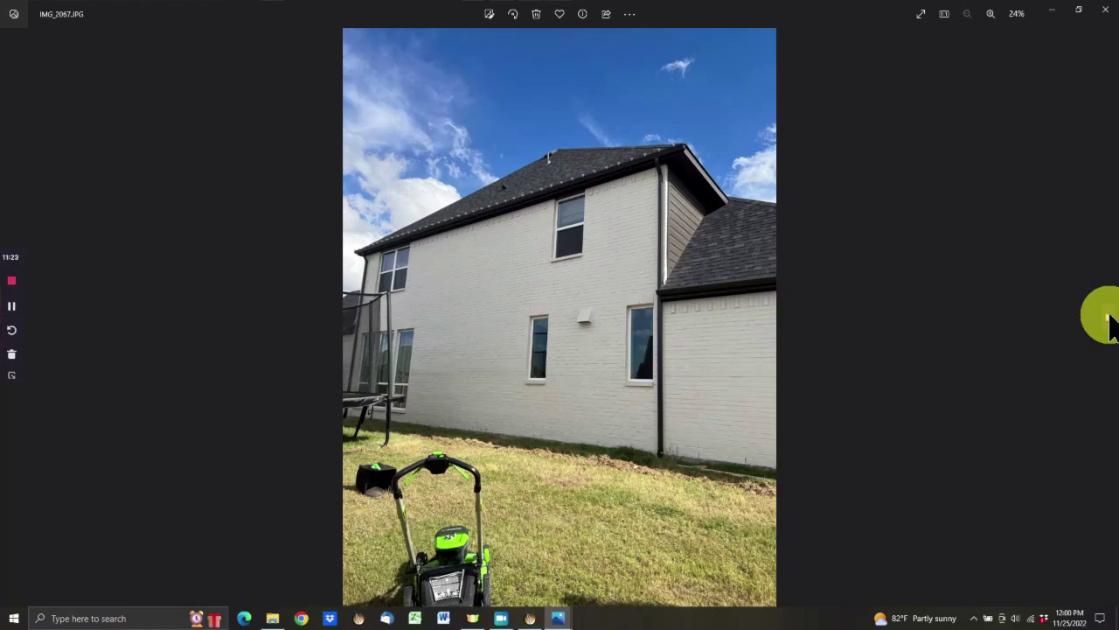
left_click(1109, 323)
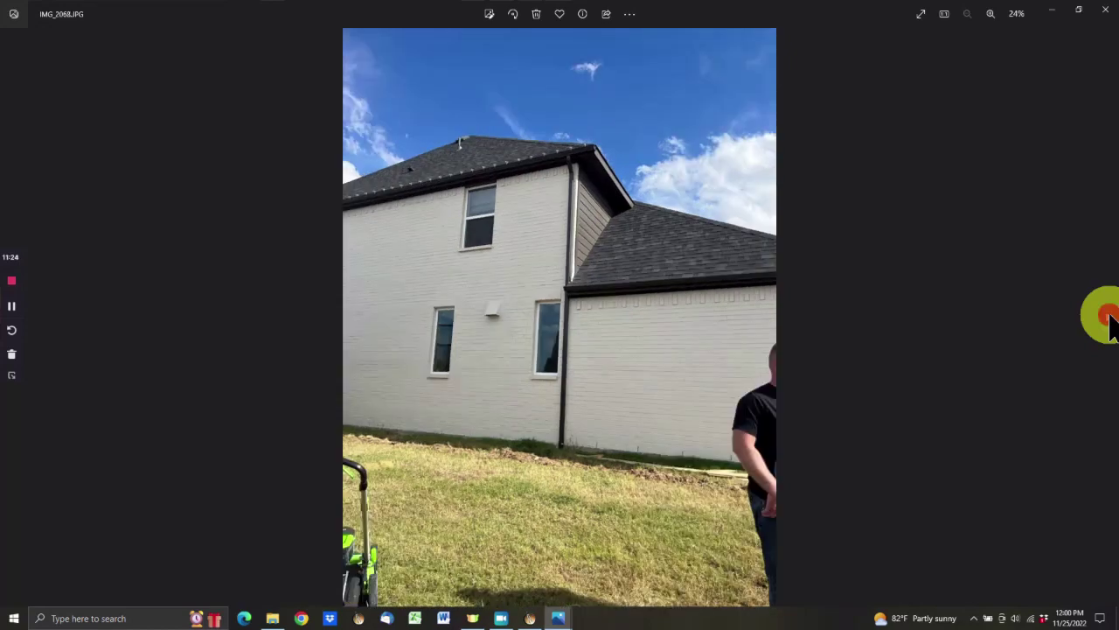
left_click(1109, 323)
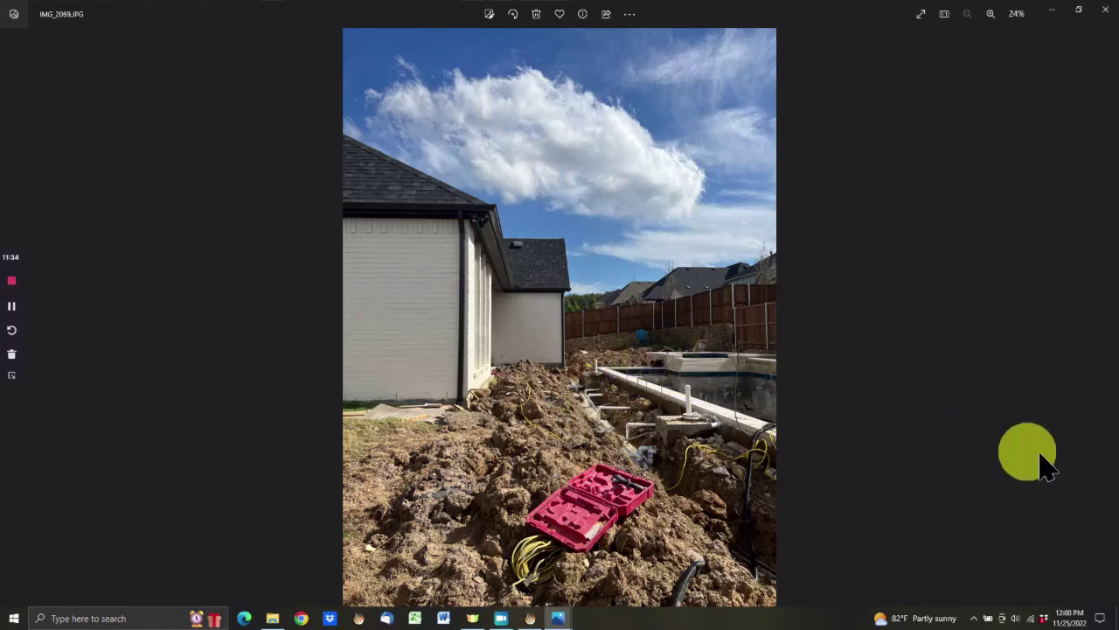
left_click(1110, 328)
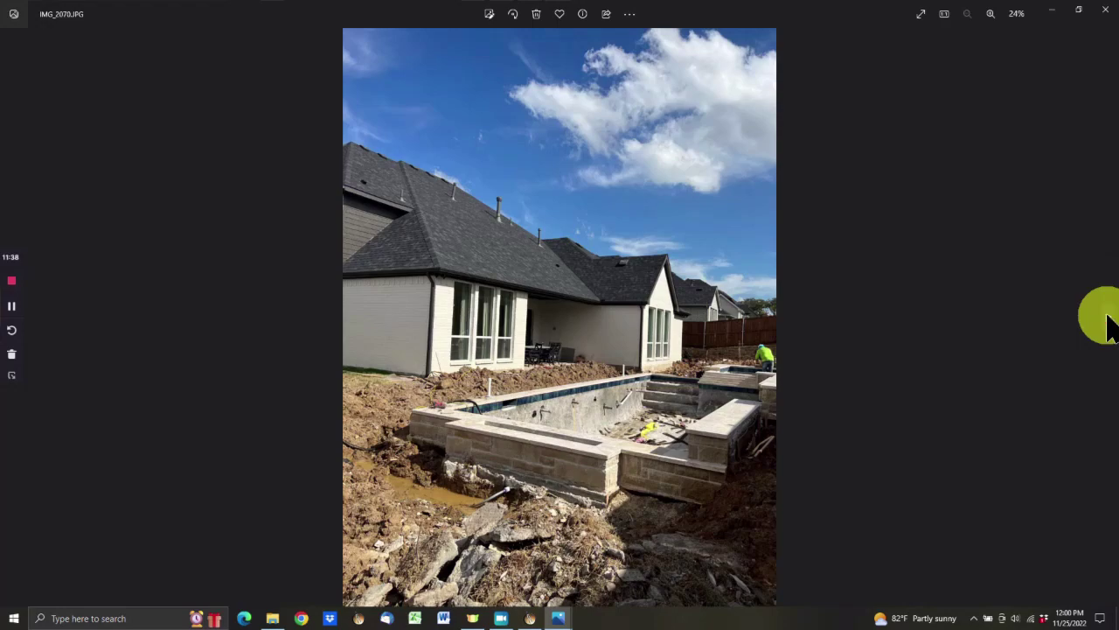
Review the covered patio, house windows, side yard fence and trampoline in the site photos up to IMG_2083.JPG
left_click(1108, 316)
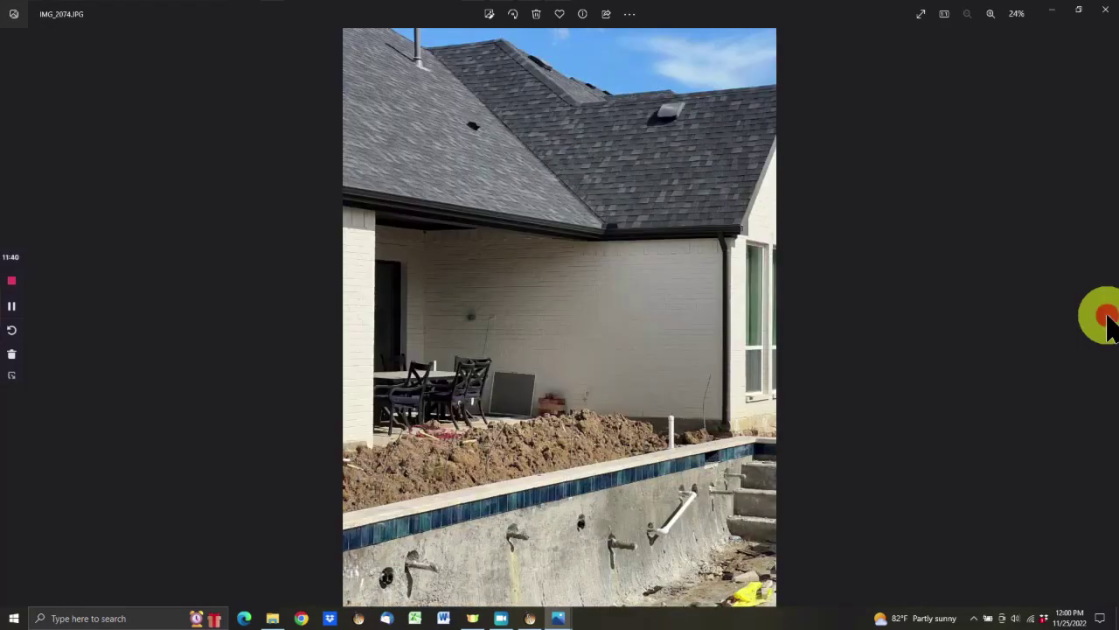
left_click(1109, 323)
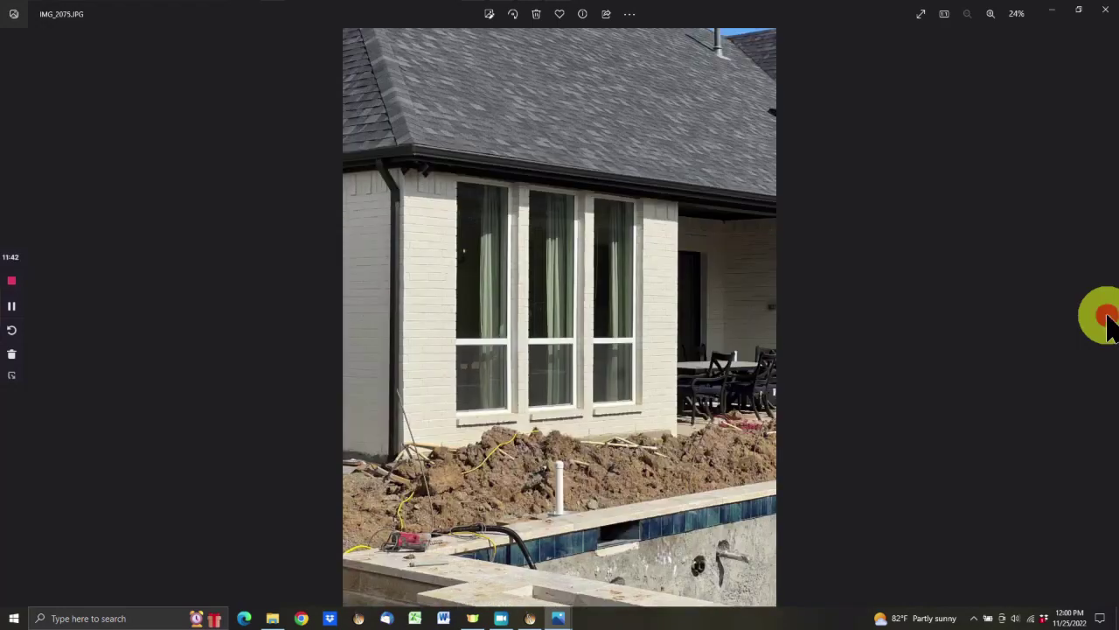
left_click(1108, 323)
left_click(1109, 323)
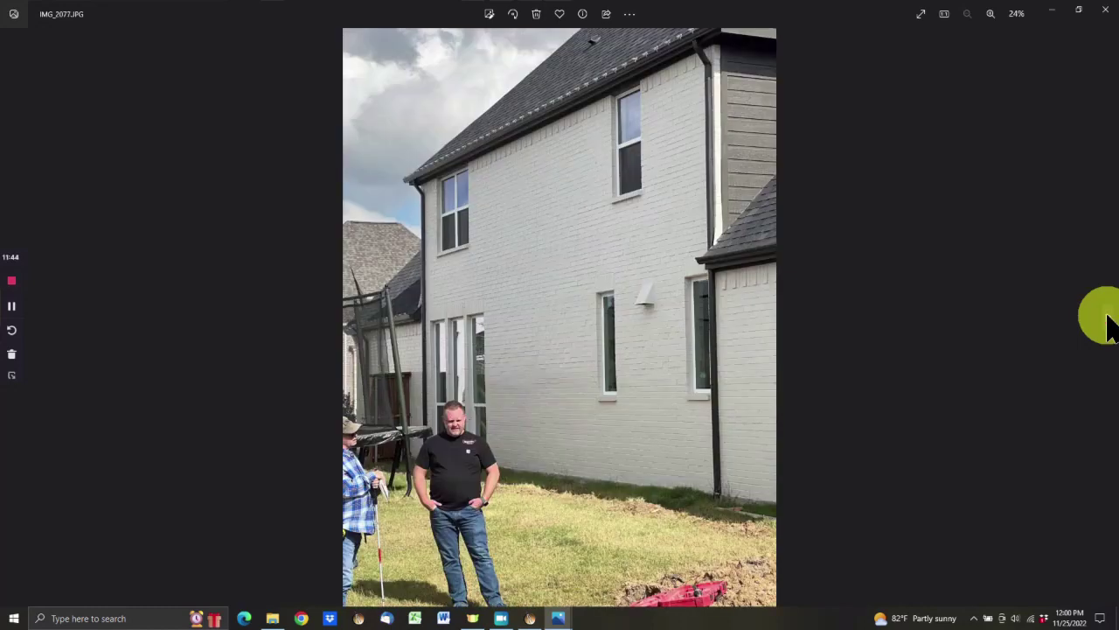
left_click(1109, 323)
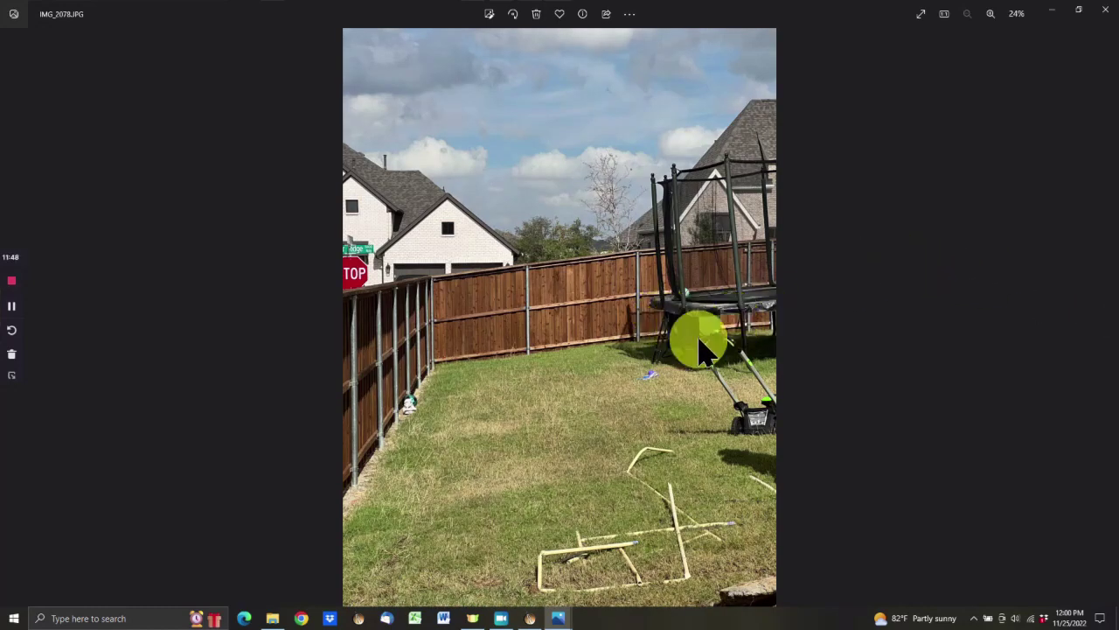
left_click(1105, 325)
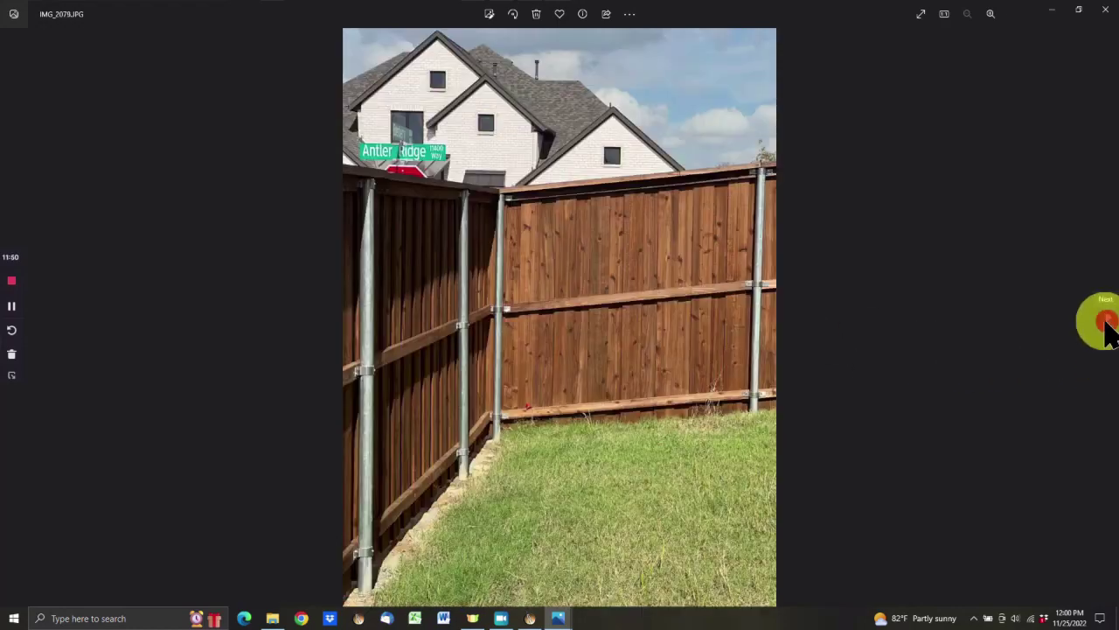
left_click(1105, 327)
left_click(1105, 329)
left_click(1103, 329)
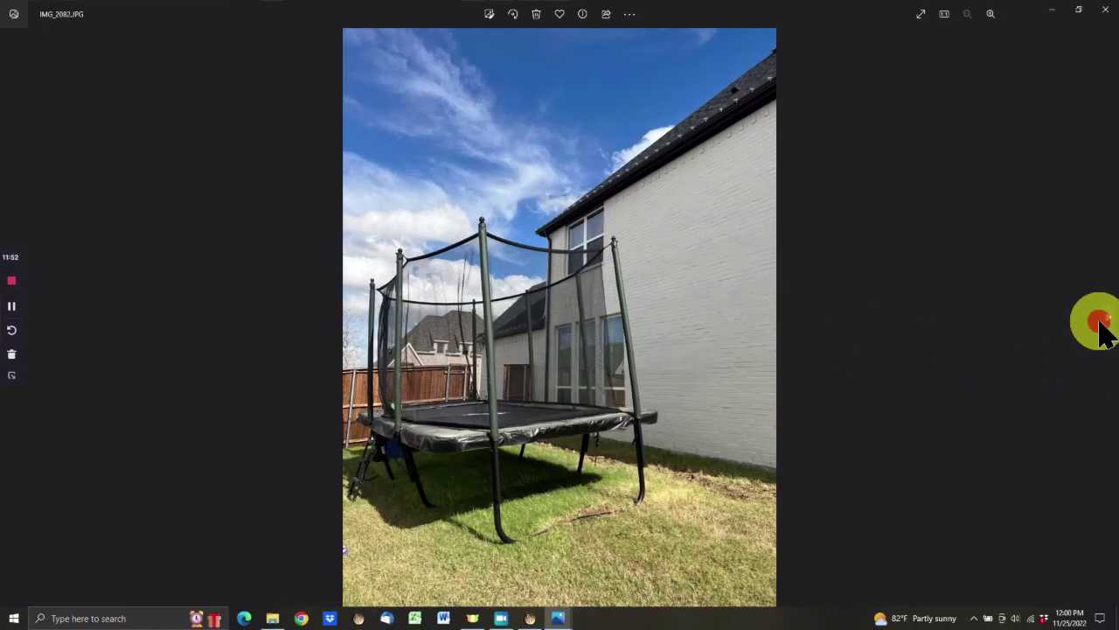
left_click(1103, 329)
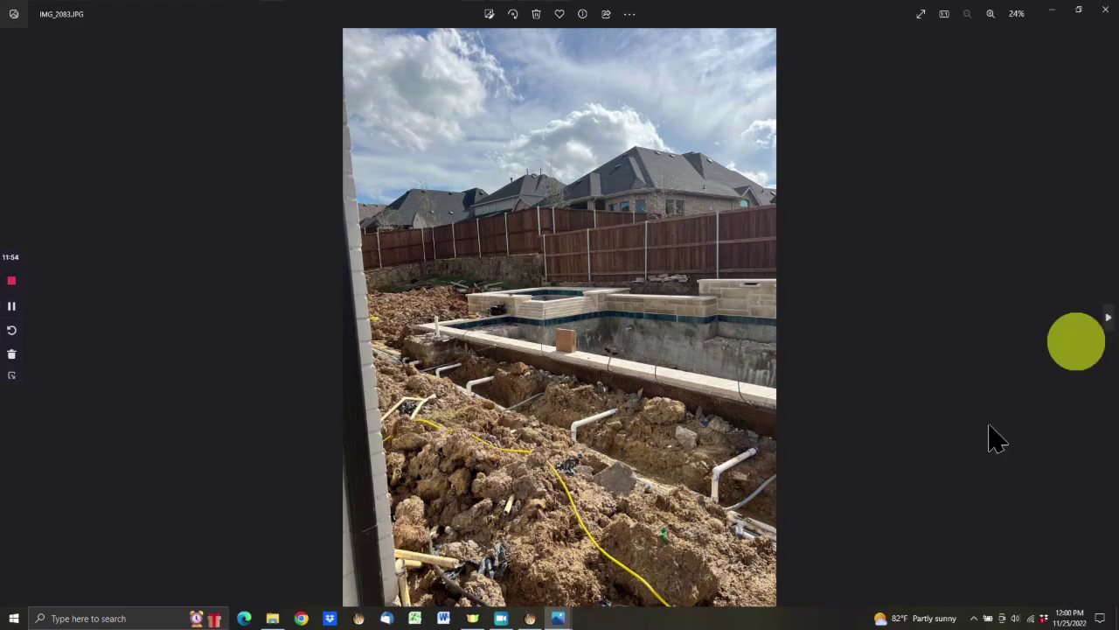
Switch to Realtime Landscaping Architect and examine the plan around the covered patio, house walls, pool equipment and north arrow
left_click(529, 619)
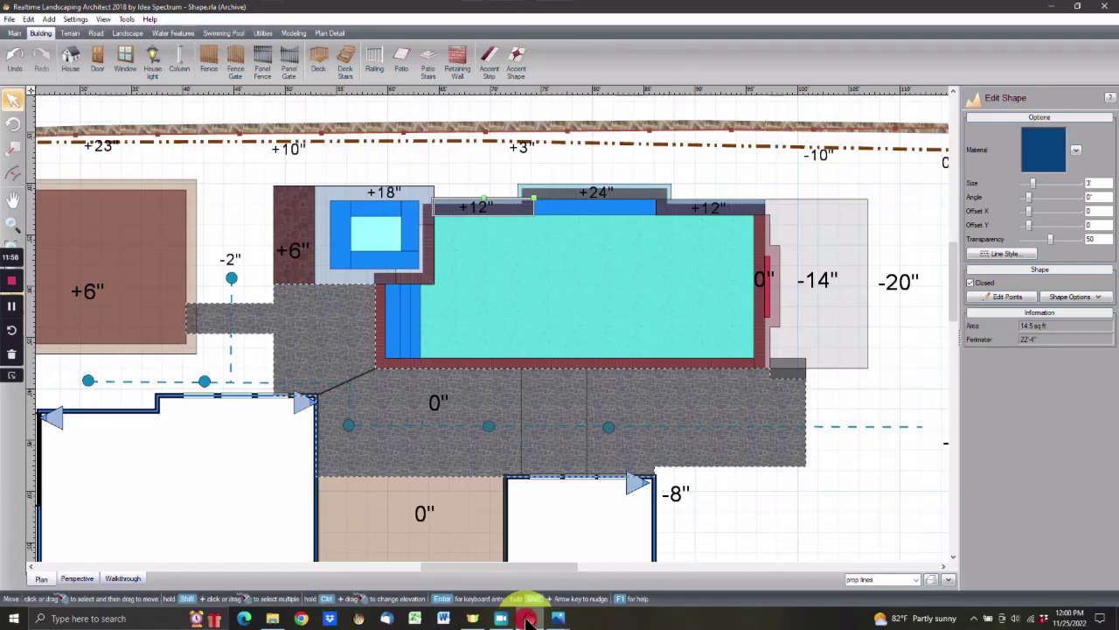
left_click_drag(523, 507, 645, 380)
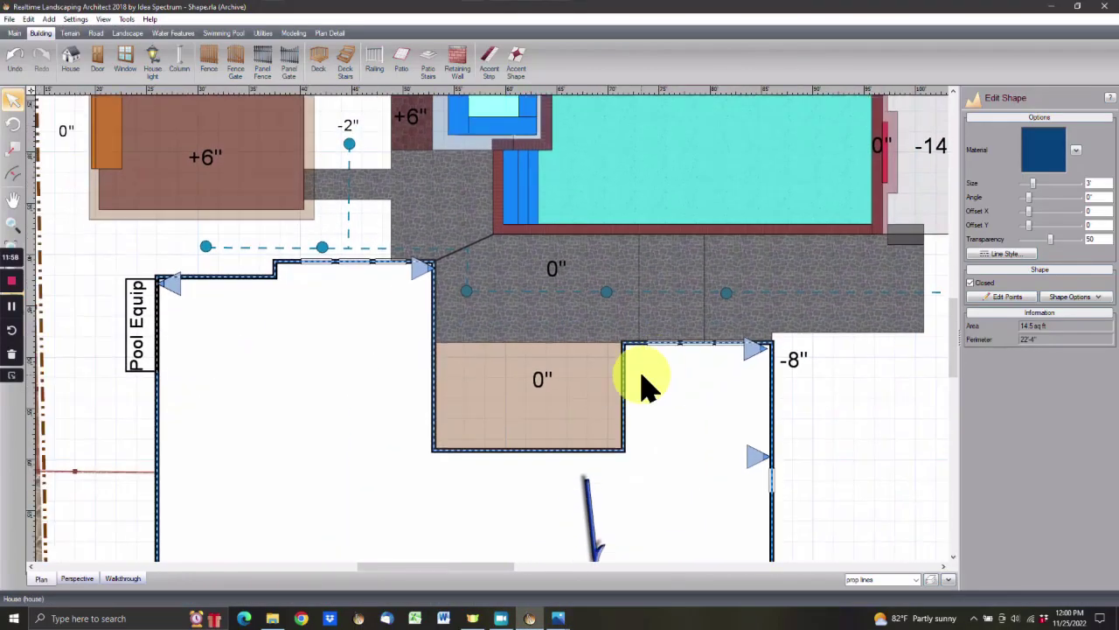
left_click_drag(342, 332, 476, 163)
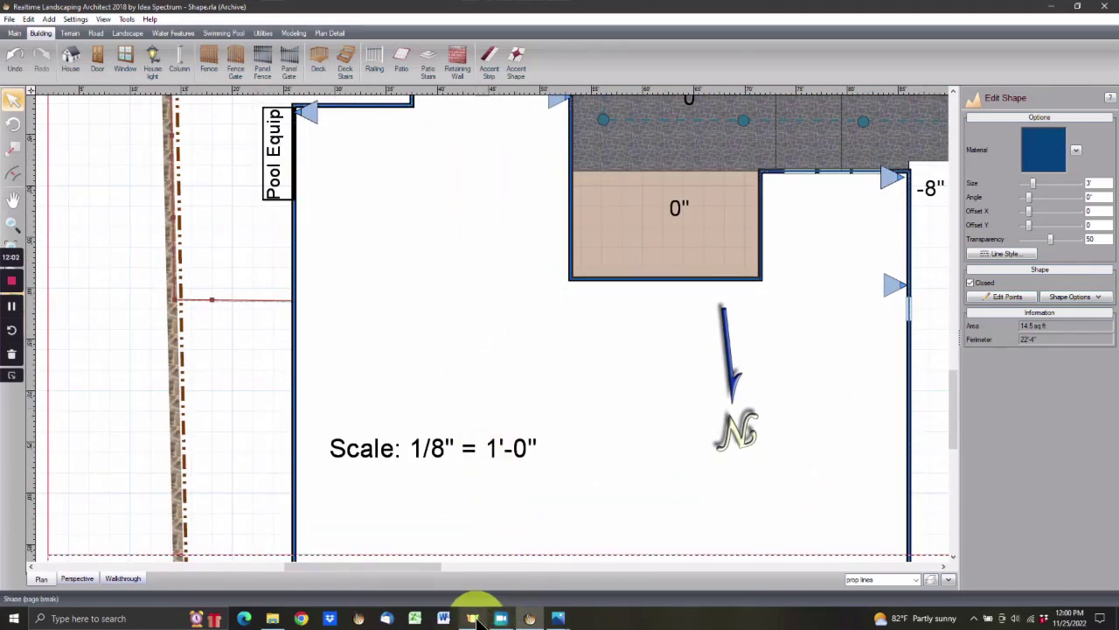
mouse_move(479, 622)
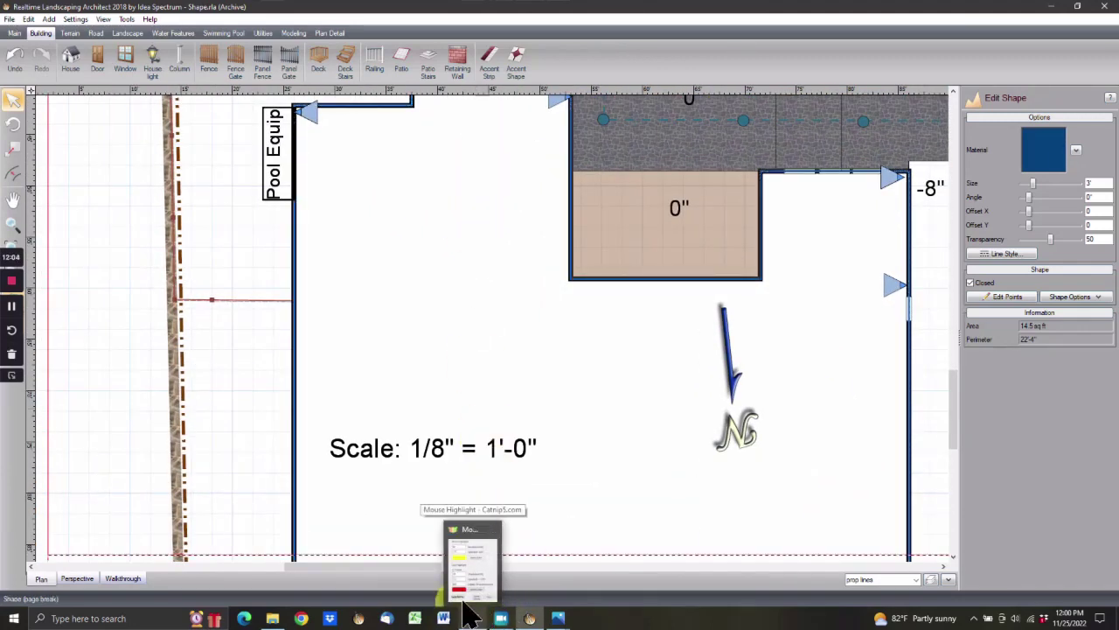
Inspect the house corner, stone pool decking and pool from the backyard side in the perspective view
left_click(77, 578)
left_click_drag(352, 450, 75, 467)
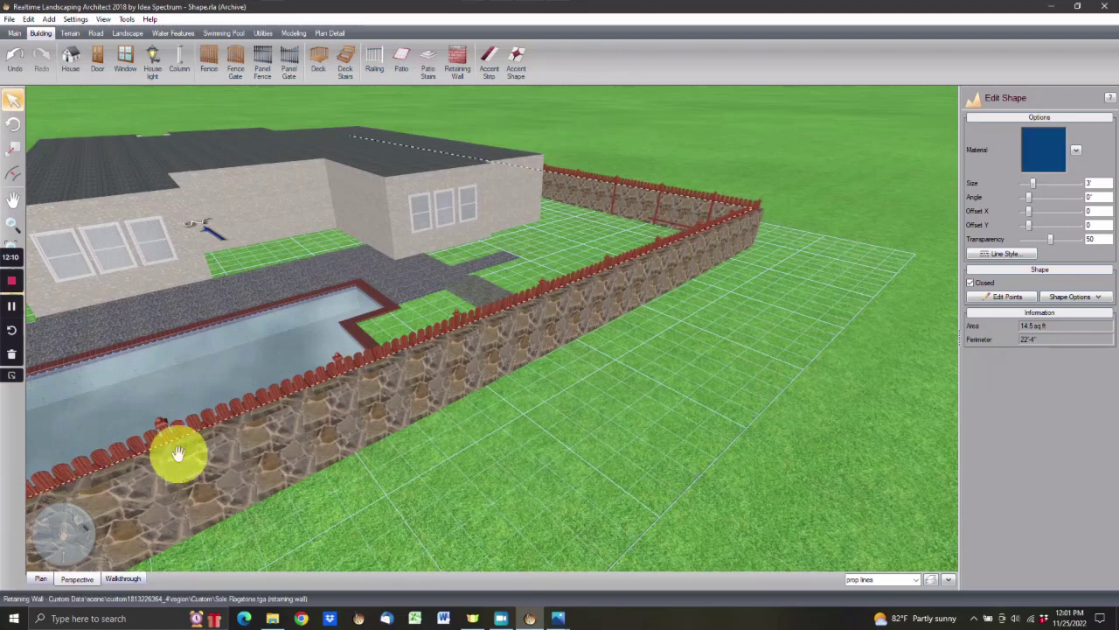
left_click_drag(177, 454, 950, 562)
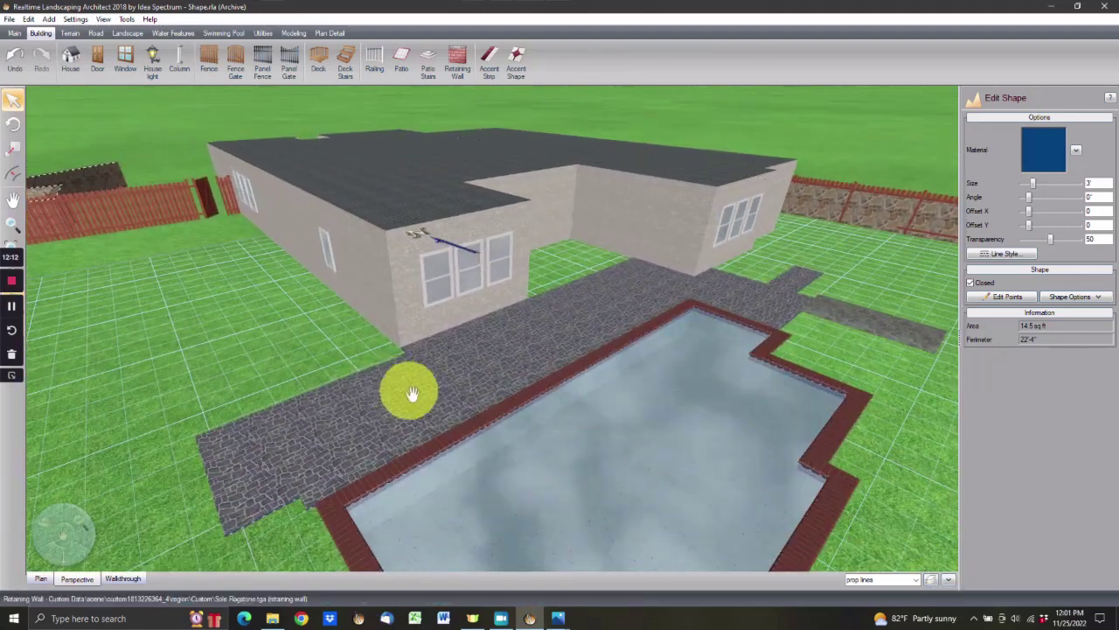
middle_click_drag(408, 391, 501, 497)
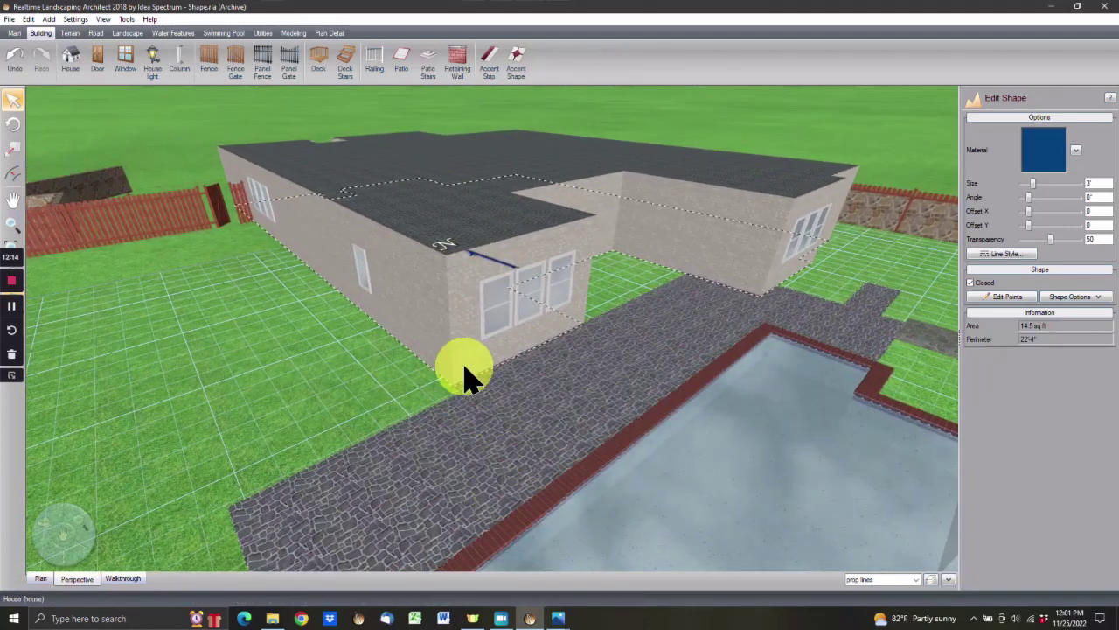
mouse_move(529, 617)
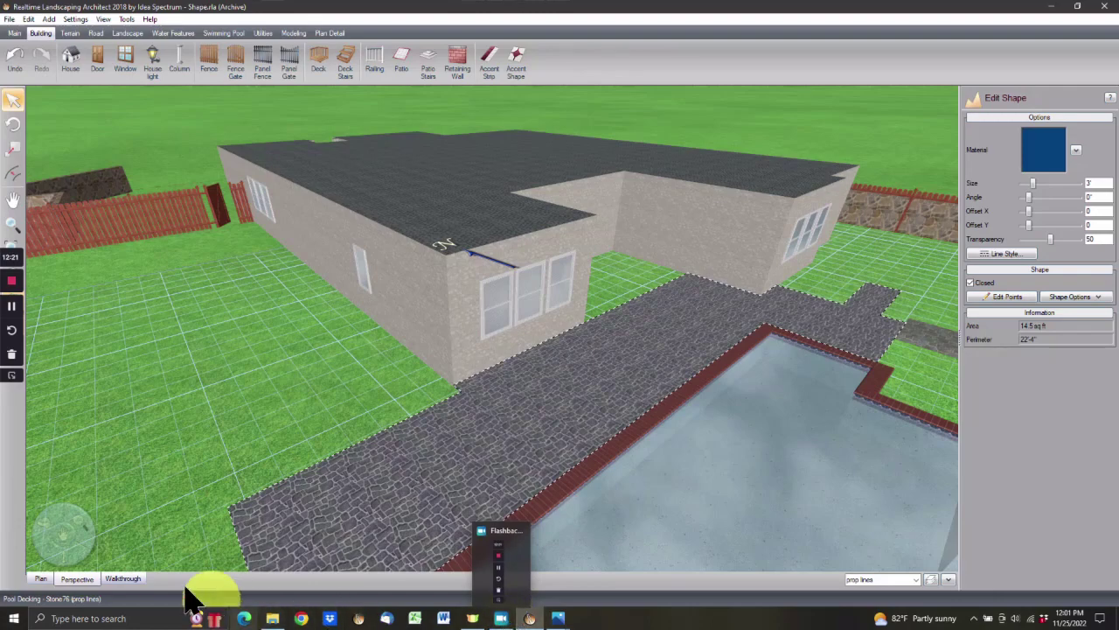
Return to the plan view and examine the spa, raised walls and decking shapes with their elevation labels
left_click(41, 579)
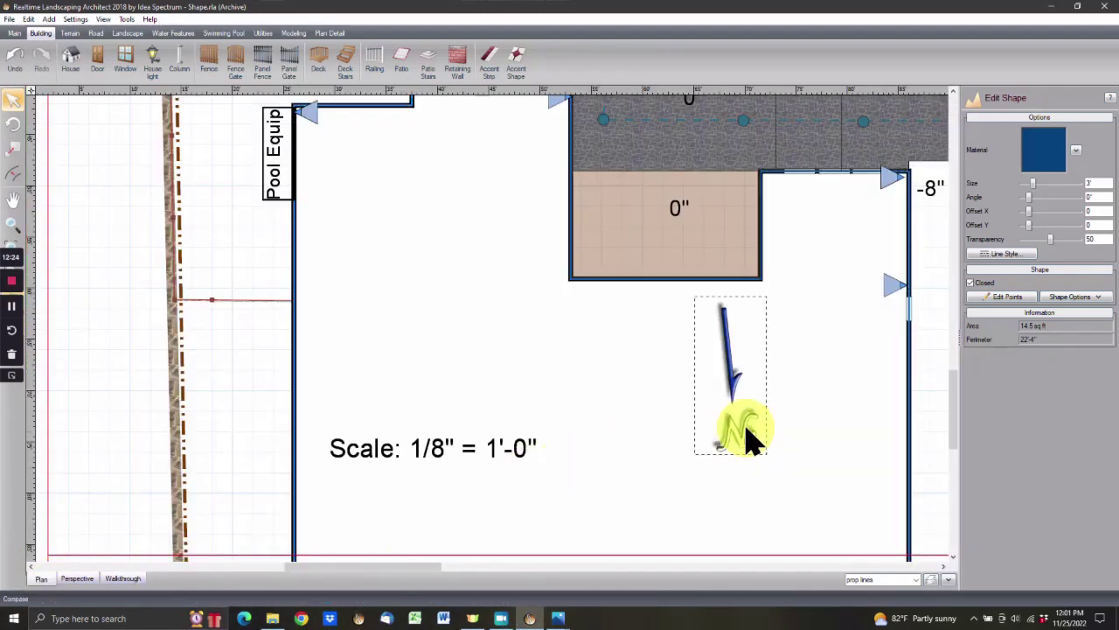
scroll(772, 320, "up", 5)
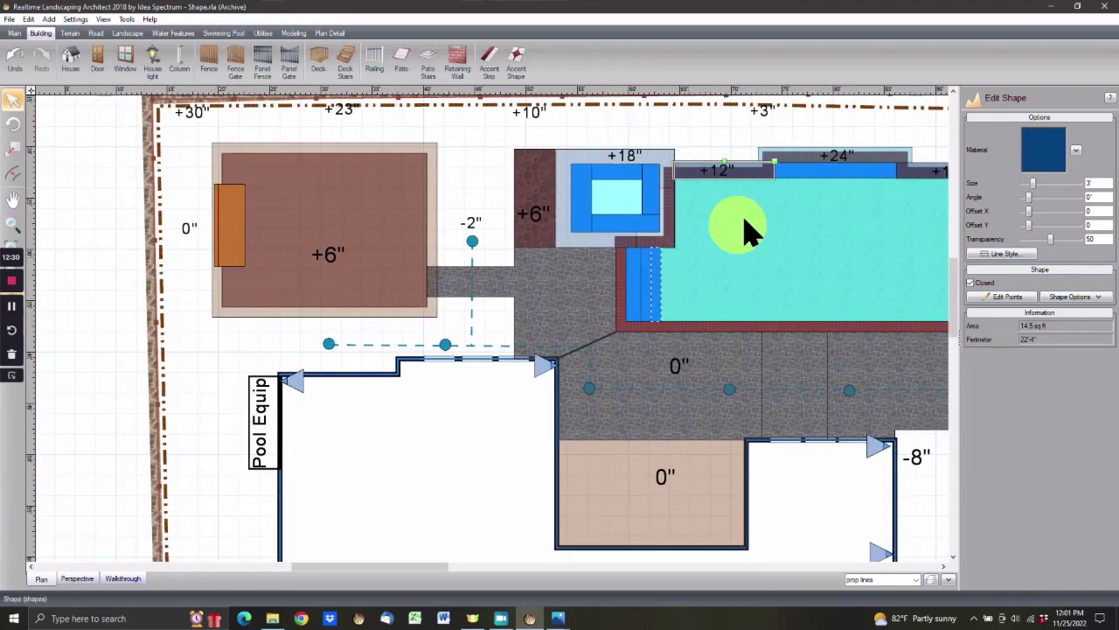
middle_click_drag(792, 179, 569, 219)
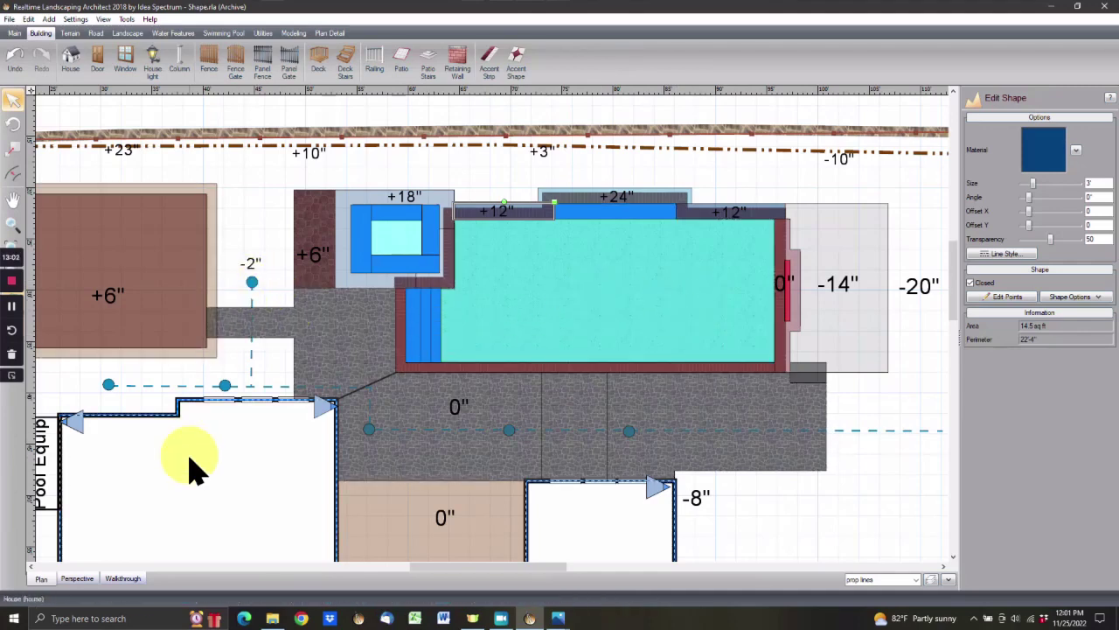
Switch to Photos and review the pool, side yard, driveway and front house photos from IMG_2083.JPG to IMG_2089.JPG
left_click(556, 619)
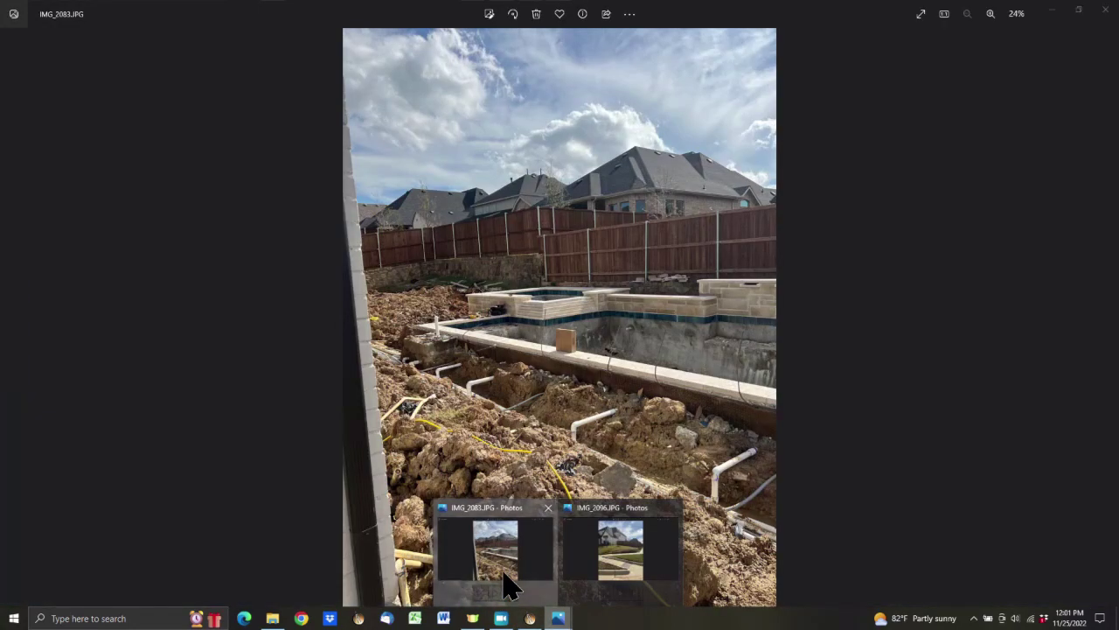
left_click(504, 572)
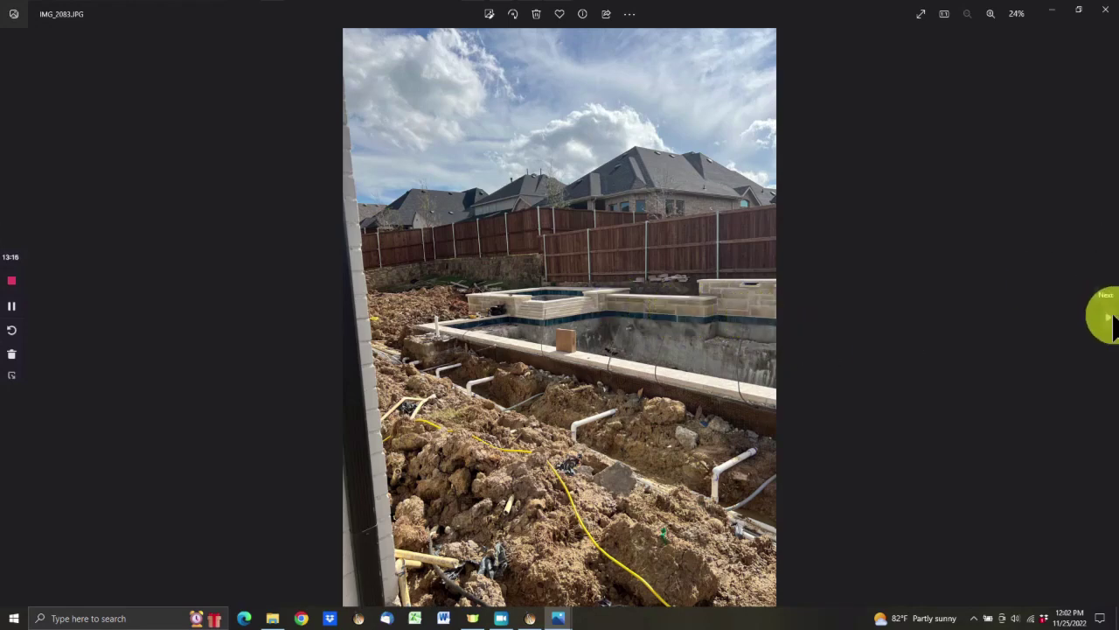
left_click(1101, 320)
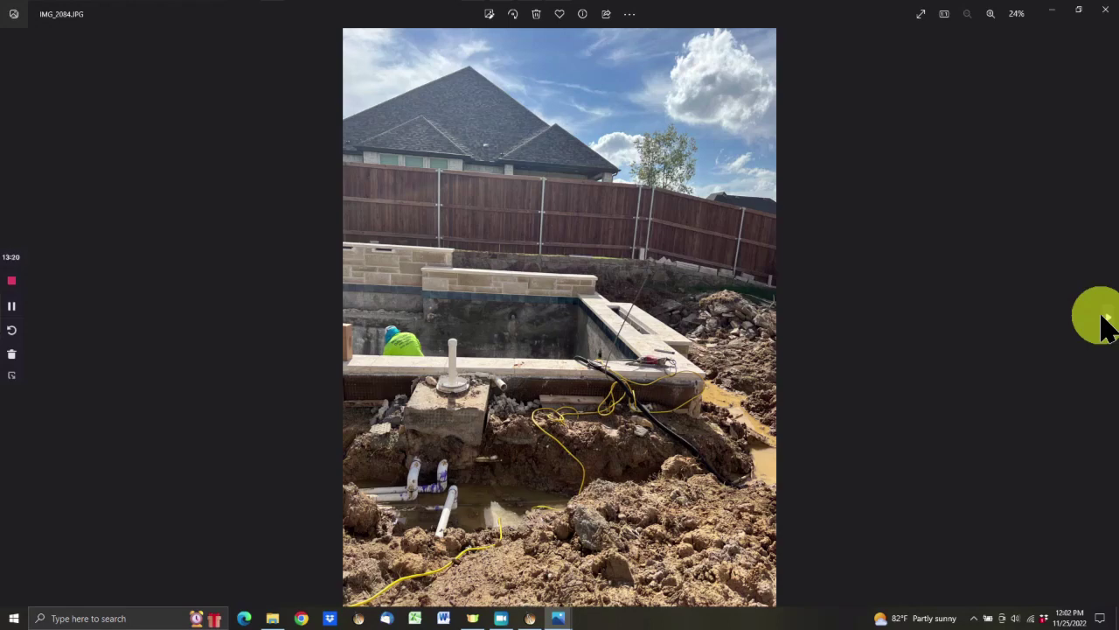
left_click(1103, 320)
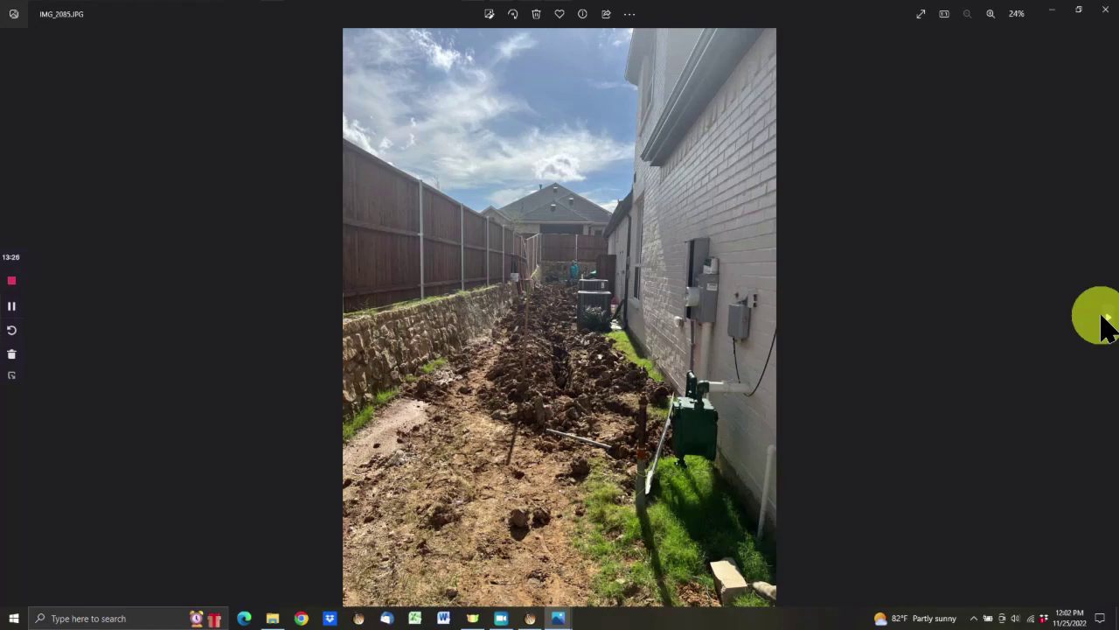
left_click(1104, 320)
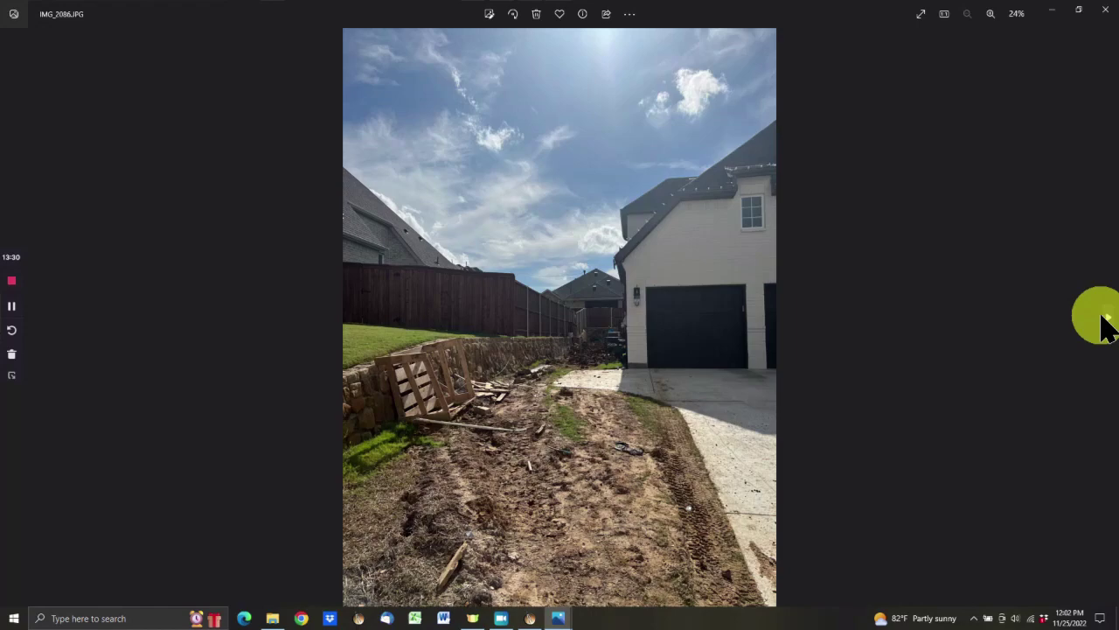
left_click(1104, 328)
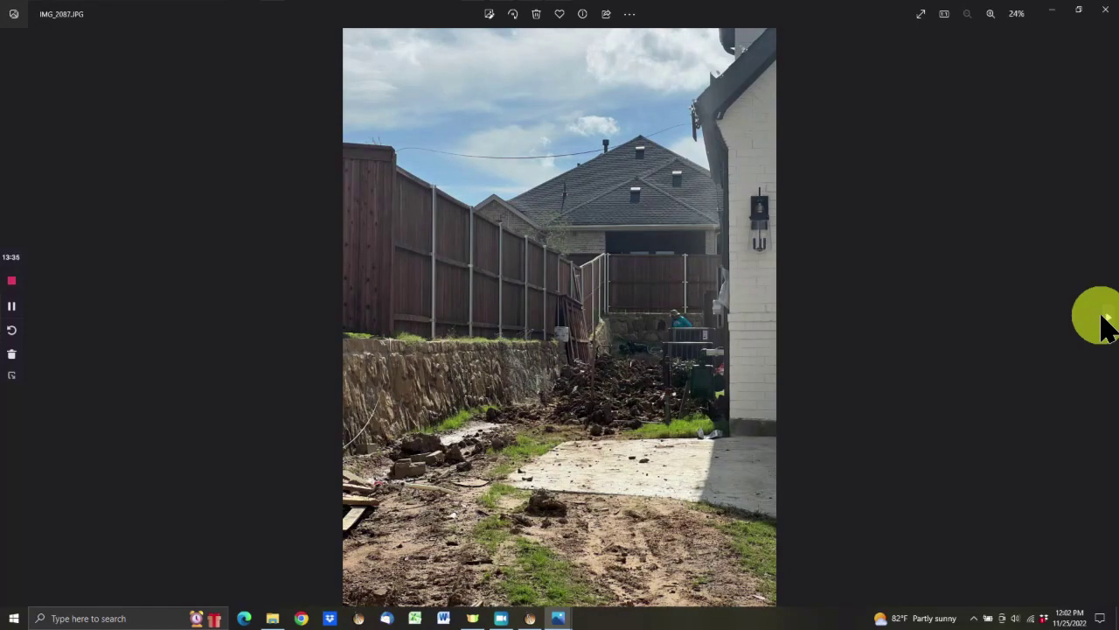
left_click(1104, 328)
left_click(1103, 325)
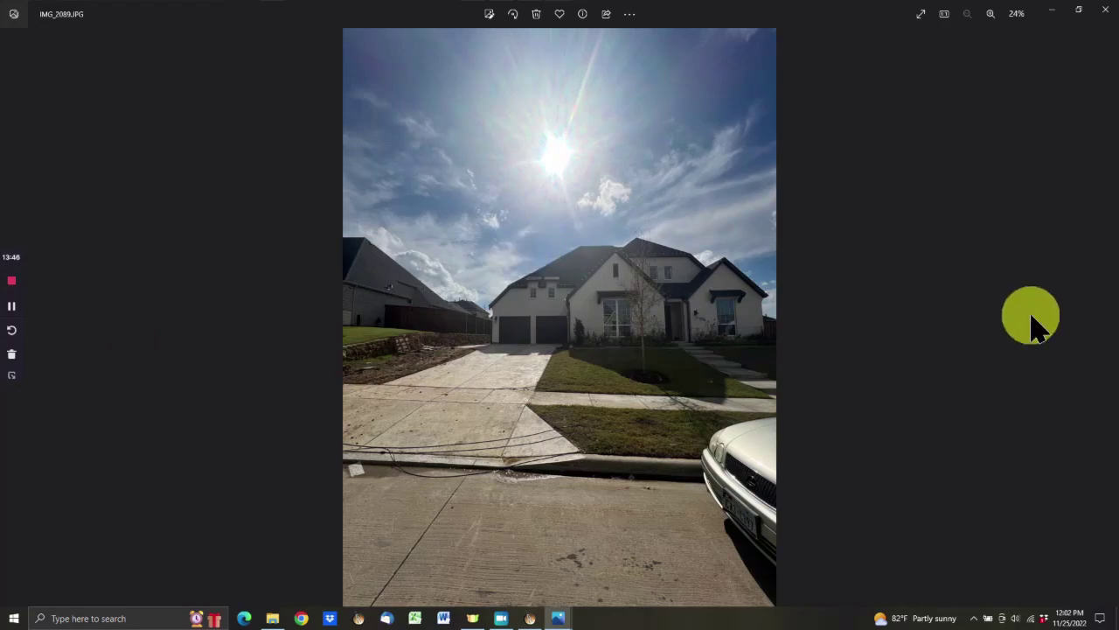
Open the street corner photo IMG_2092.JPG and examine the stone retaining wall and fence corner close up
left_click(1105, 319)
left_click(1104, 319)
left_click(1104, 319)
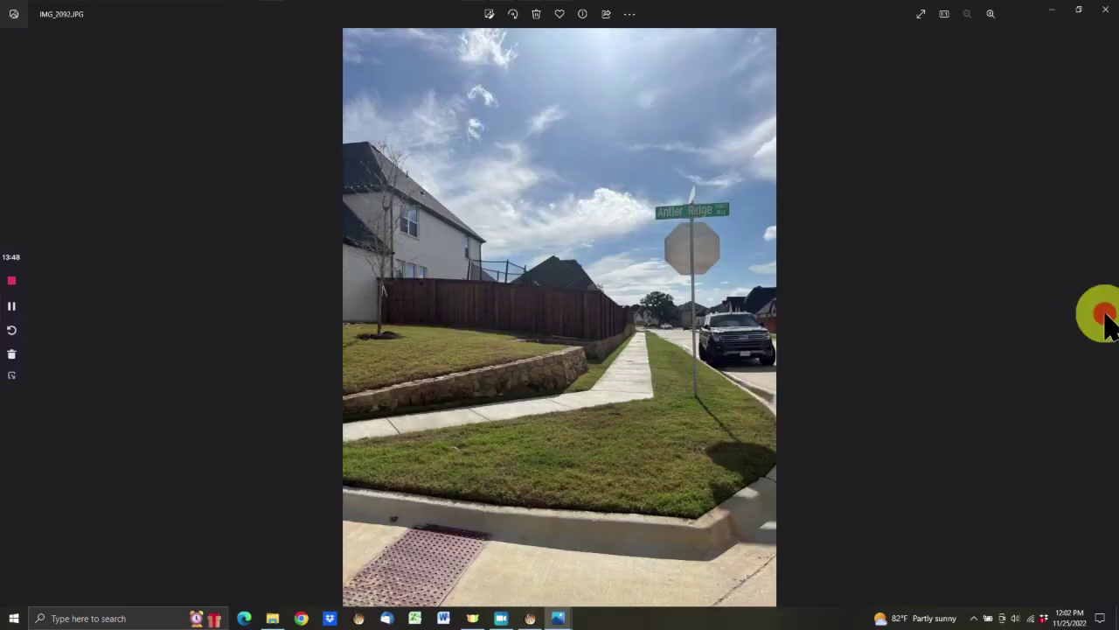
scroll(568, 377, "up", 6)
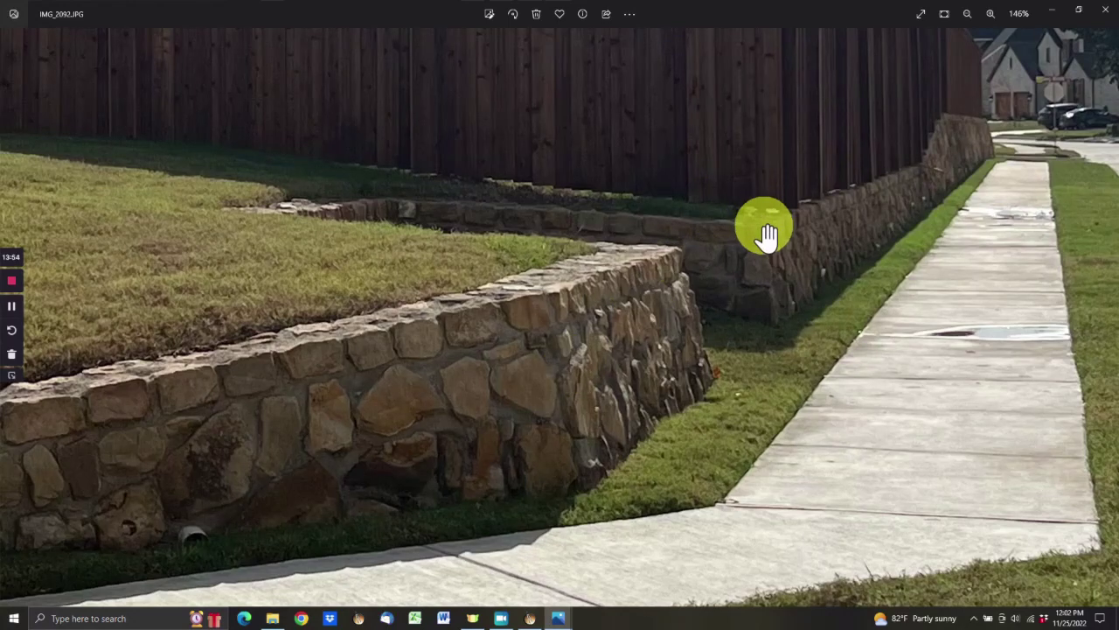
left_click_drag(779, 270, 765, 320)
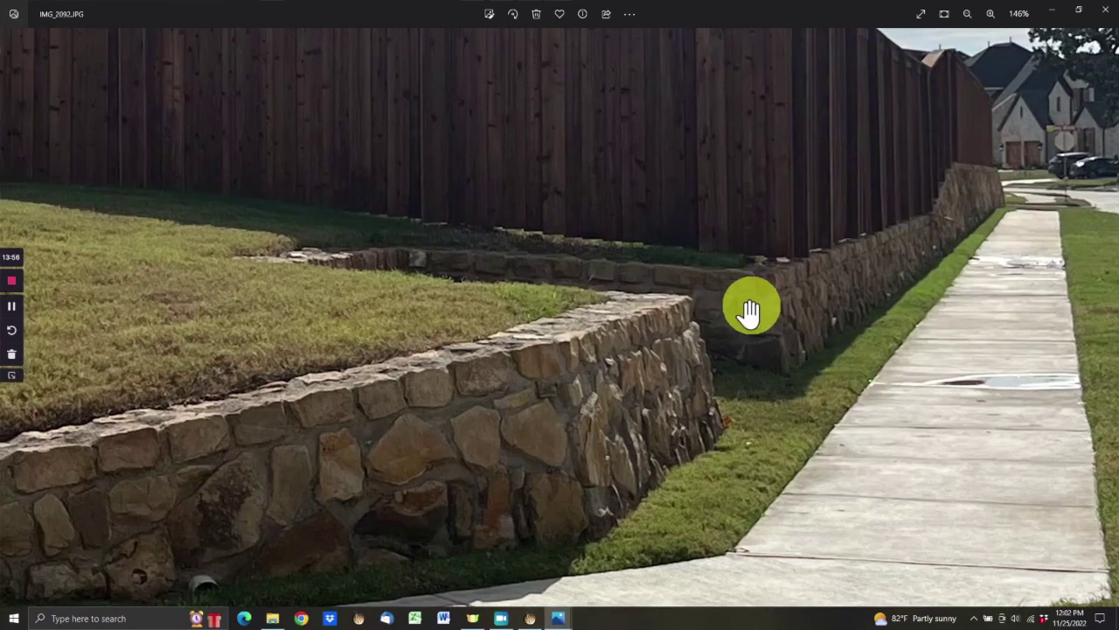
scroll(656, 298, "down", 3)
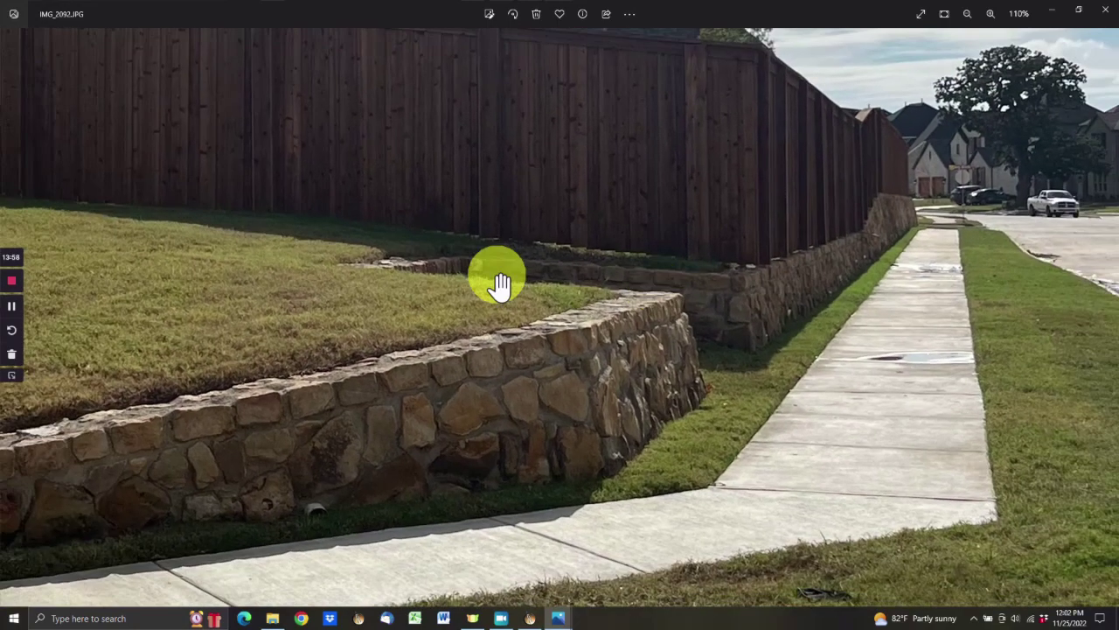
scroll(601, 273, "down", 5)
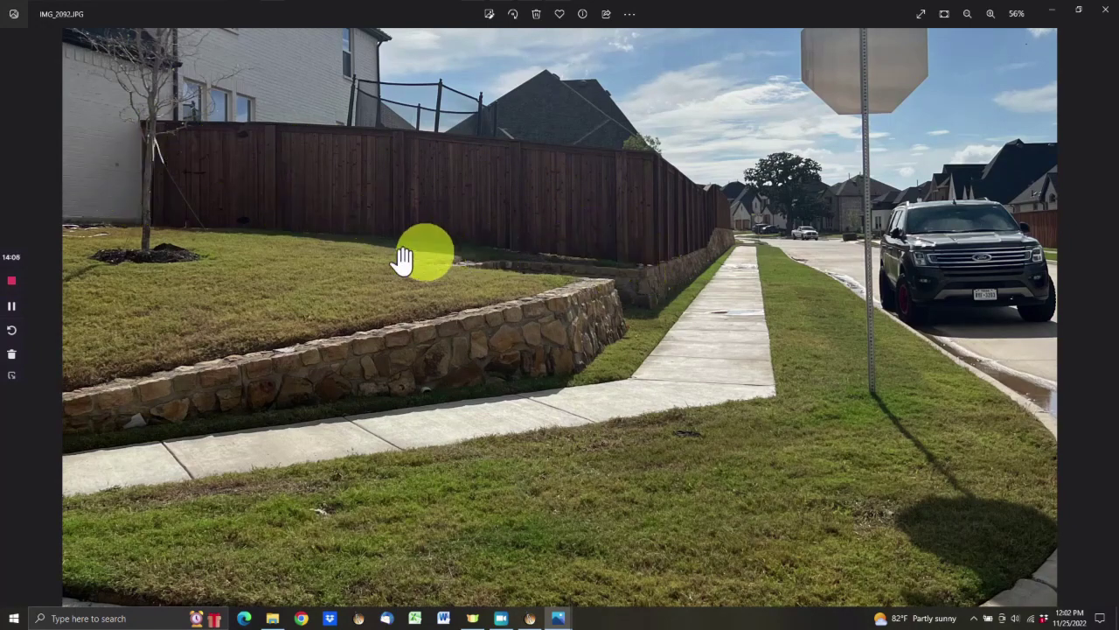
View the whole of IMG_2092.JPG and the fence photo IMG_2093.JPG, and close Photos to return to the plan
scroll(704, 300, "down", 3)
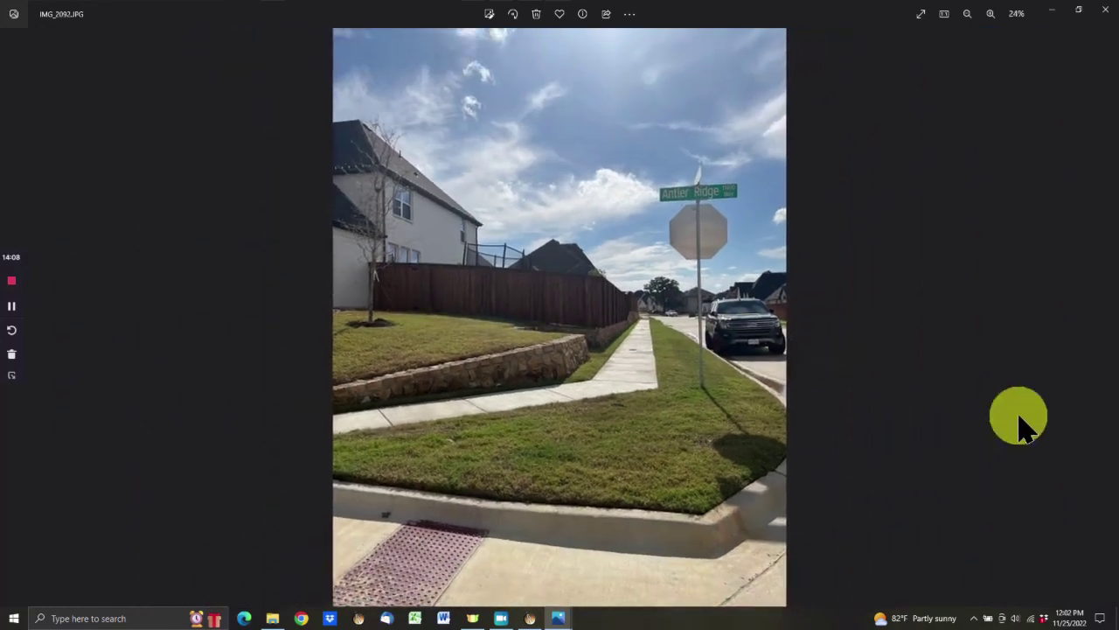
left_click(1105, 323)
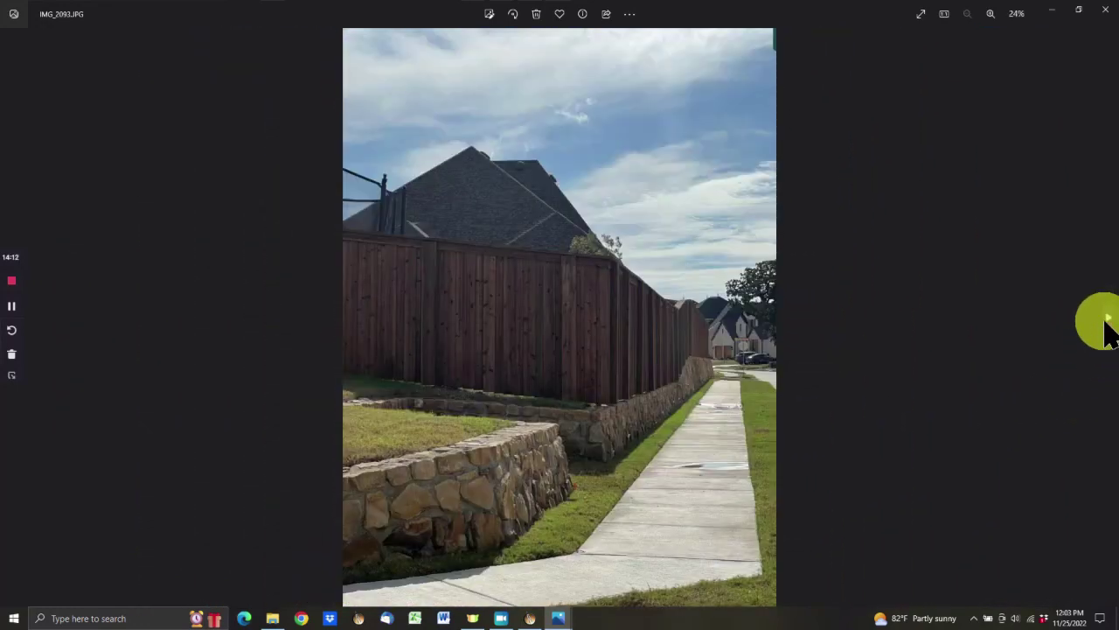
left_click(1104, 14)
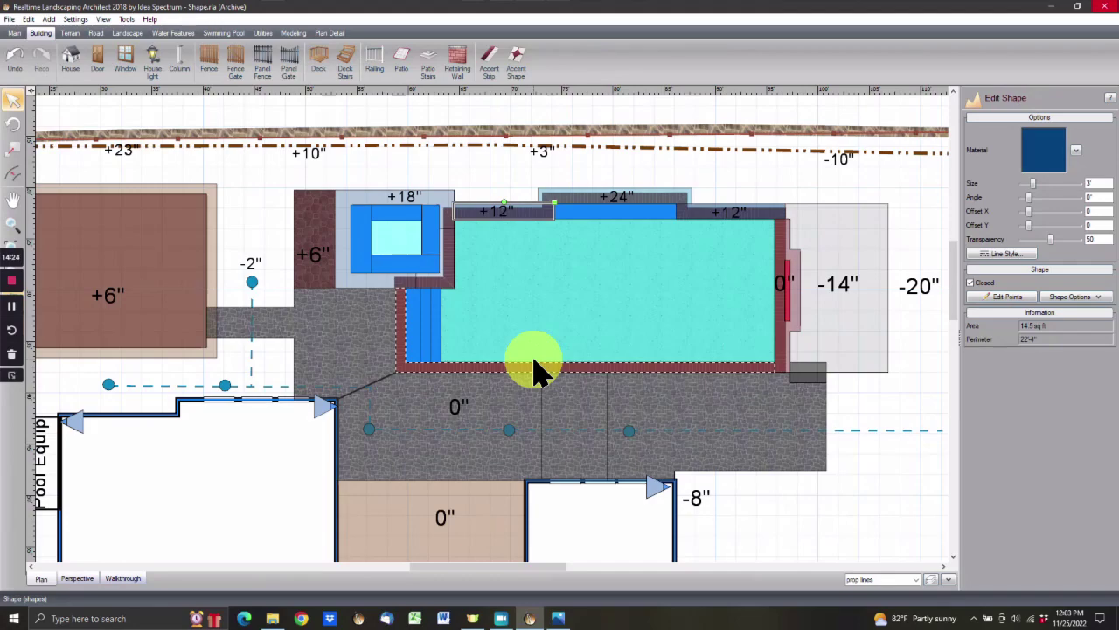
Examine the stone pool decking, the drain lines, the house outline and the covered patio area in the plan view
right_click_drag(534, 358, 580, 331)
left_click(483, 421)
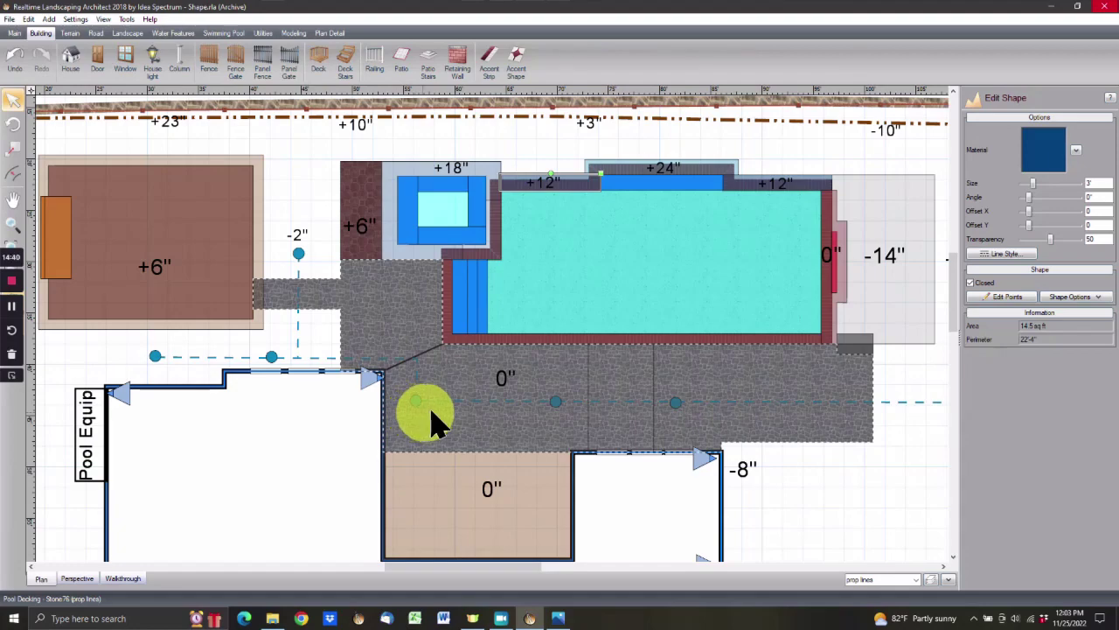
mouse_move(442, 400)
right_mouse_down()
mouse_move(571, 409)
mouse_move(437, 400)
right_mouse_up()
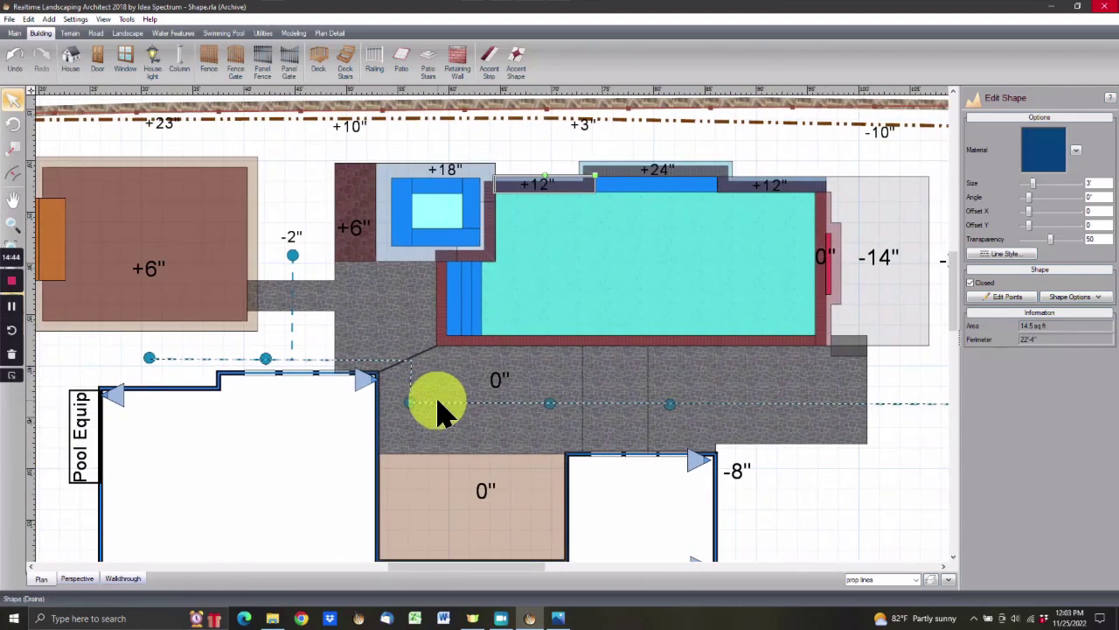
left_click(441, 411)
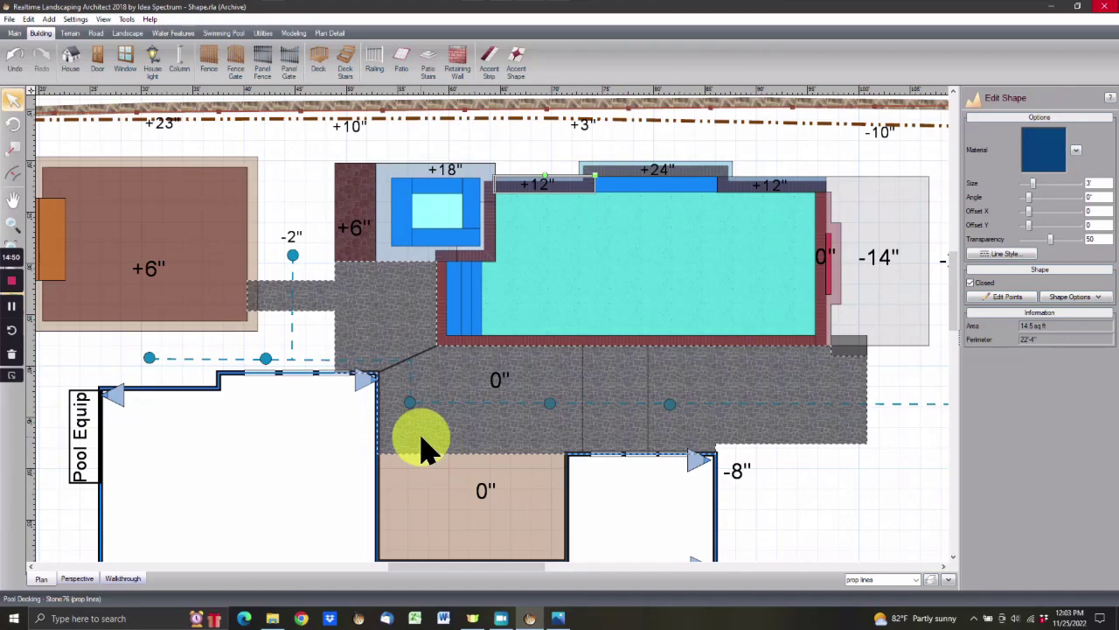
mouse_move(420, 446)
right_mouse_down()
mouse_move(580, 425)
mouse_move(521, 388)
mouse_move(411, 349)
mouse_move(389, 355)
mouse_move(351, 421)
right_mouse_up()
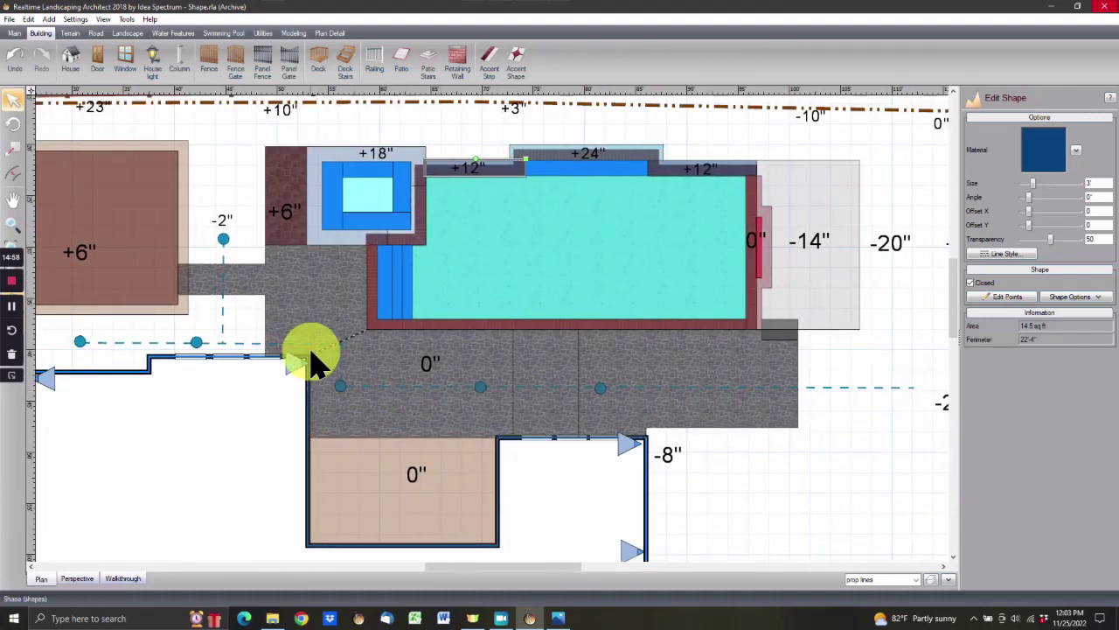
mouse_move(312, 357)
right_mouse_down()
mouse_move(437, 402)
mouse_move(524, 377)
right_mouse_up()
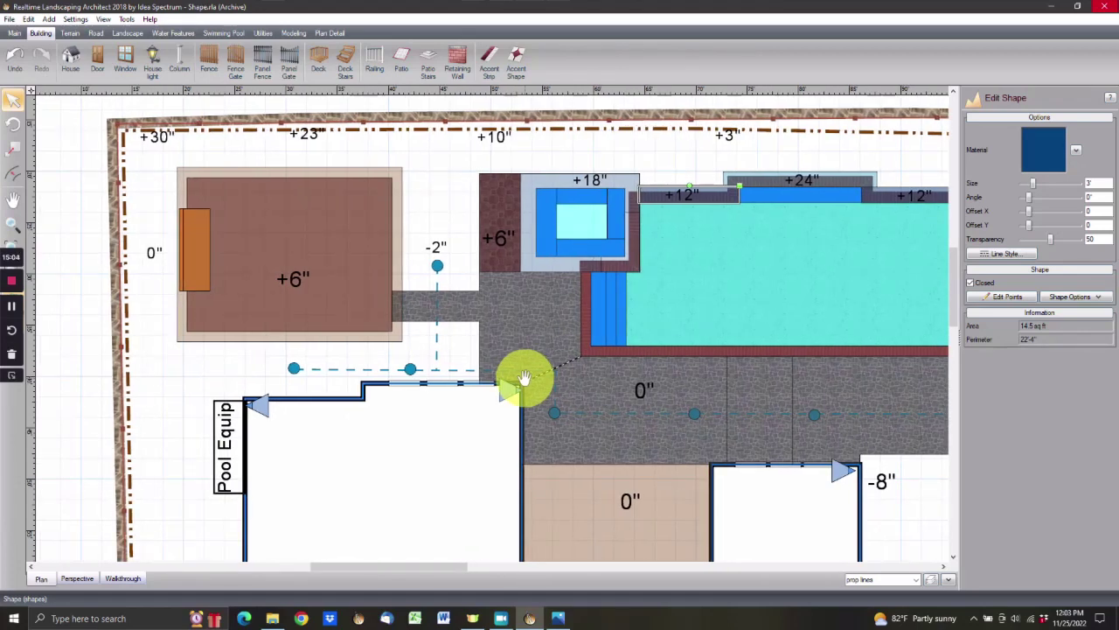
right_click_drag(524, 378, 519, 353)
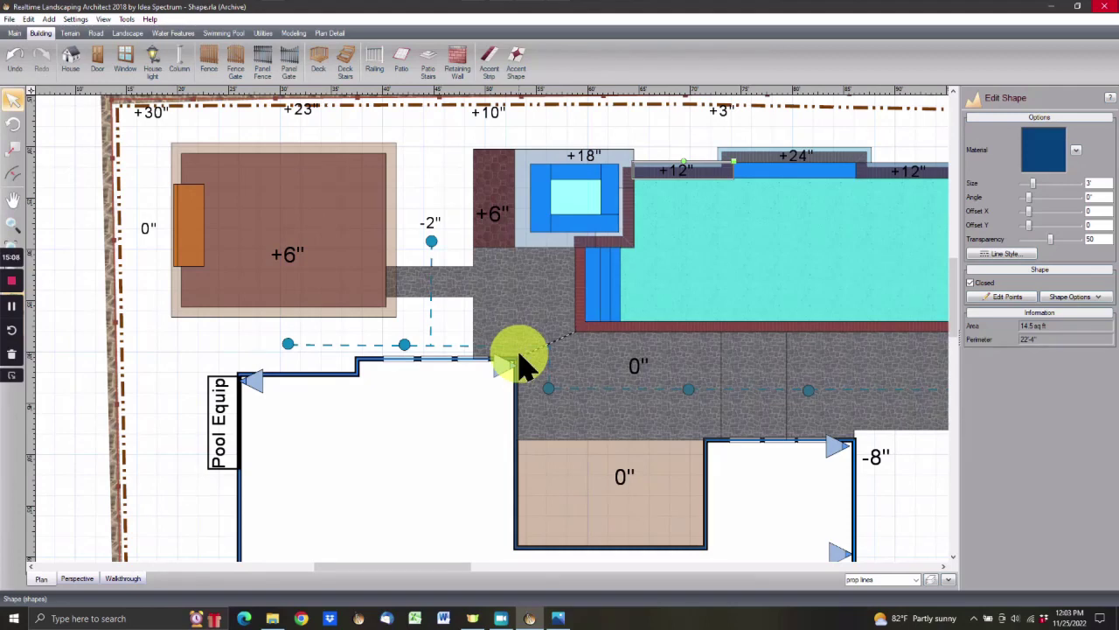
left_click(518, 360)
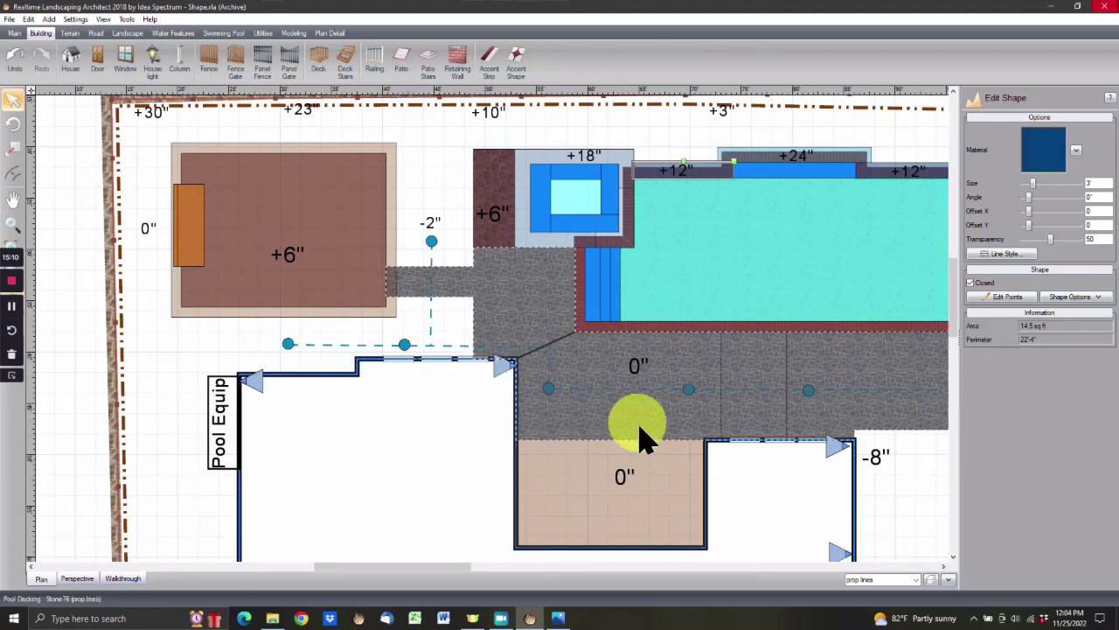
right_click_drag(639, 426, 293, 420)
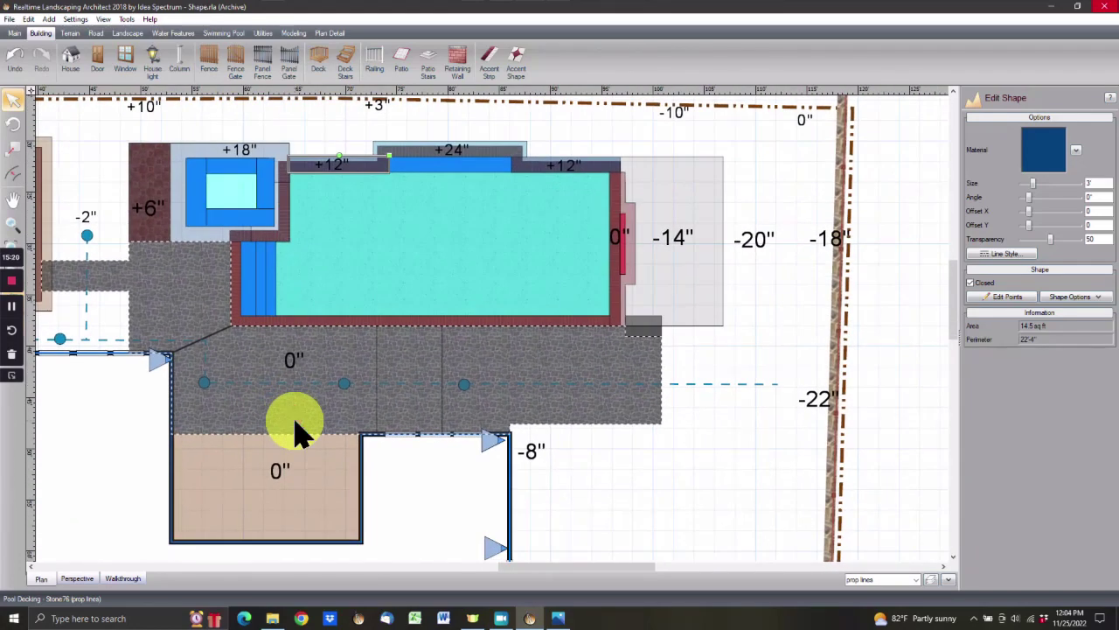
right_click_drag(375, 457, 395, 414)
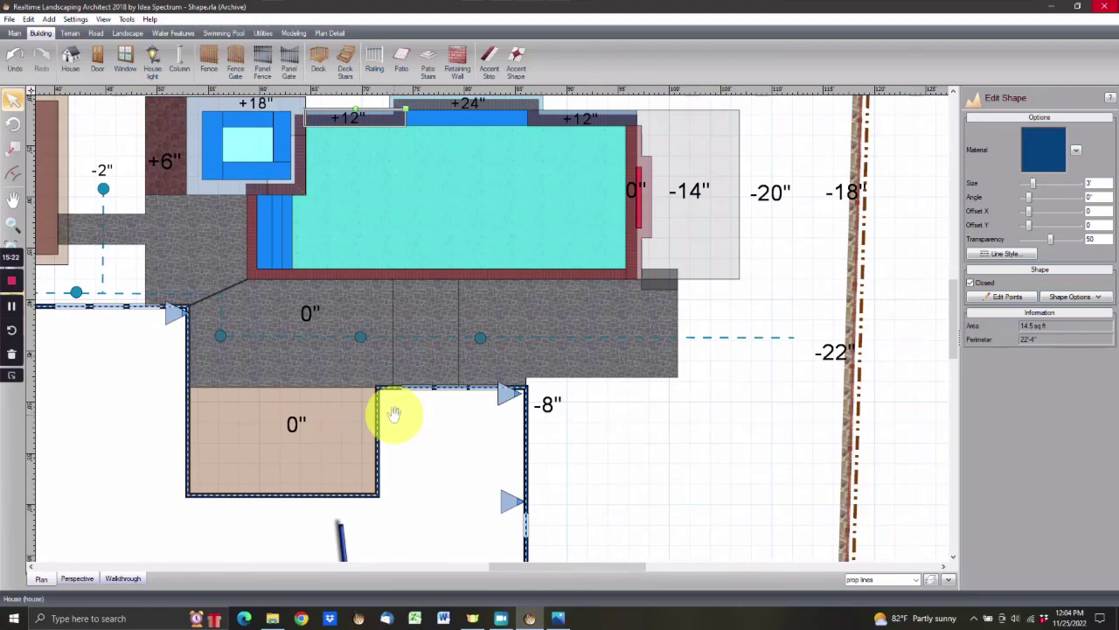
right_click_drag(280, 411, 477, 483)
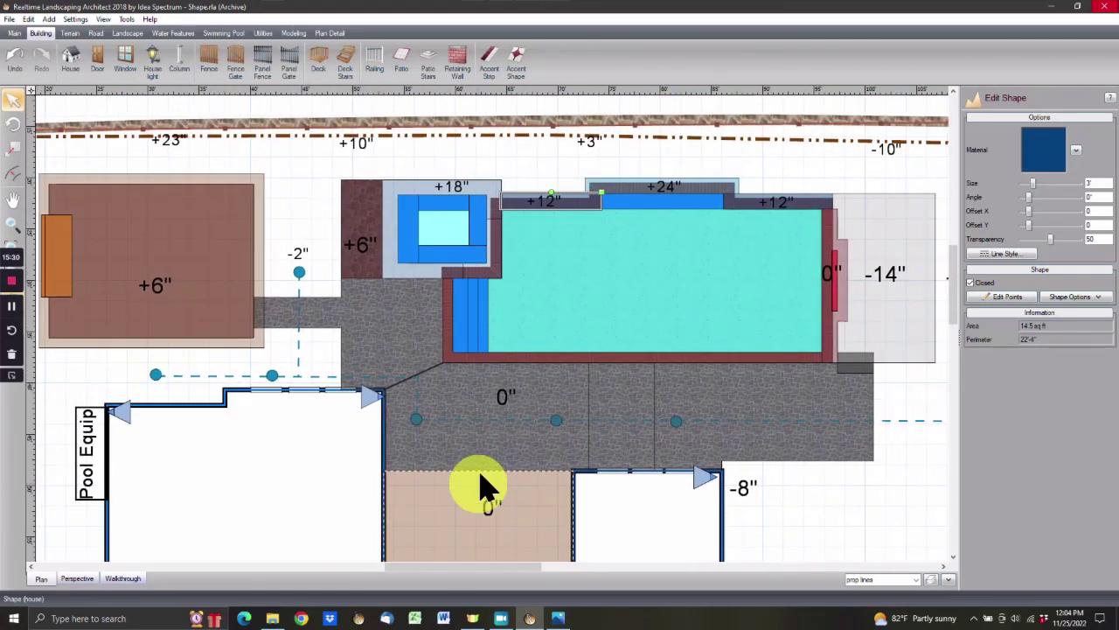
Copy the outline of the transparent shape labelled -14" at the end of the pool
left_click(595, 326)
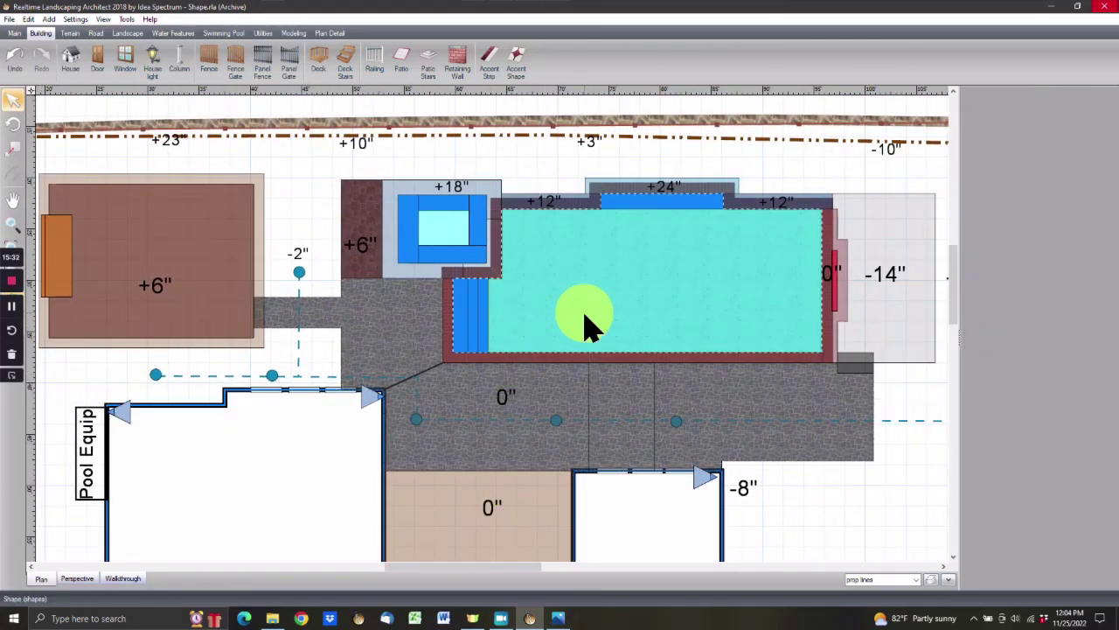
left_click(884, 301)
middle_click_drag(882, 320, 679, 324)
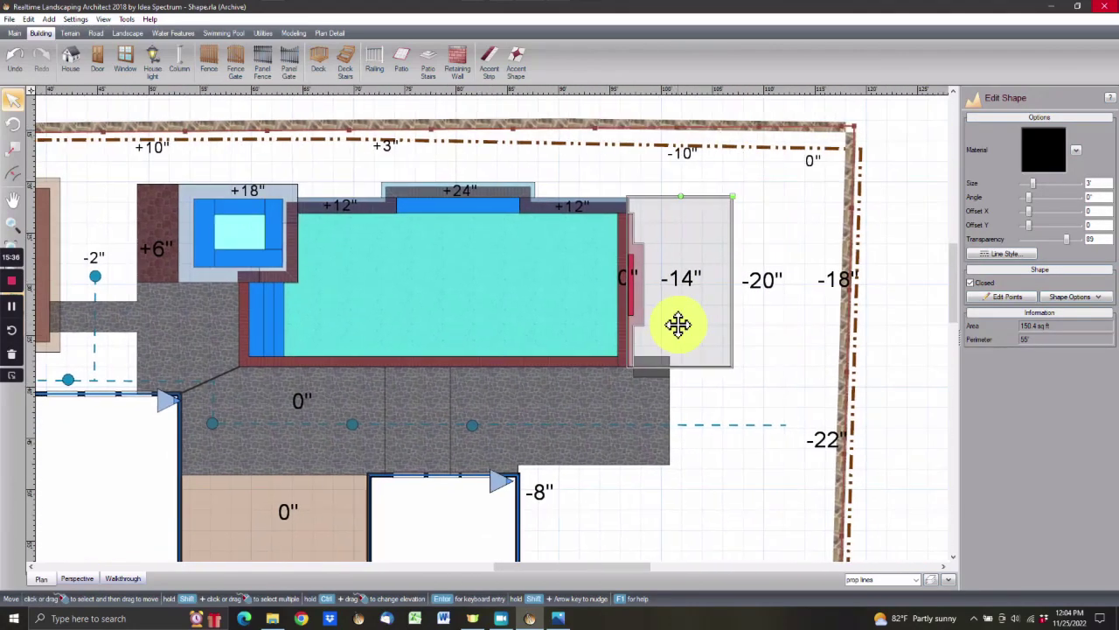
left_click(1065, 298)
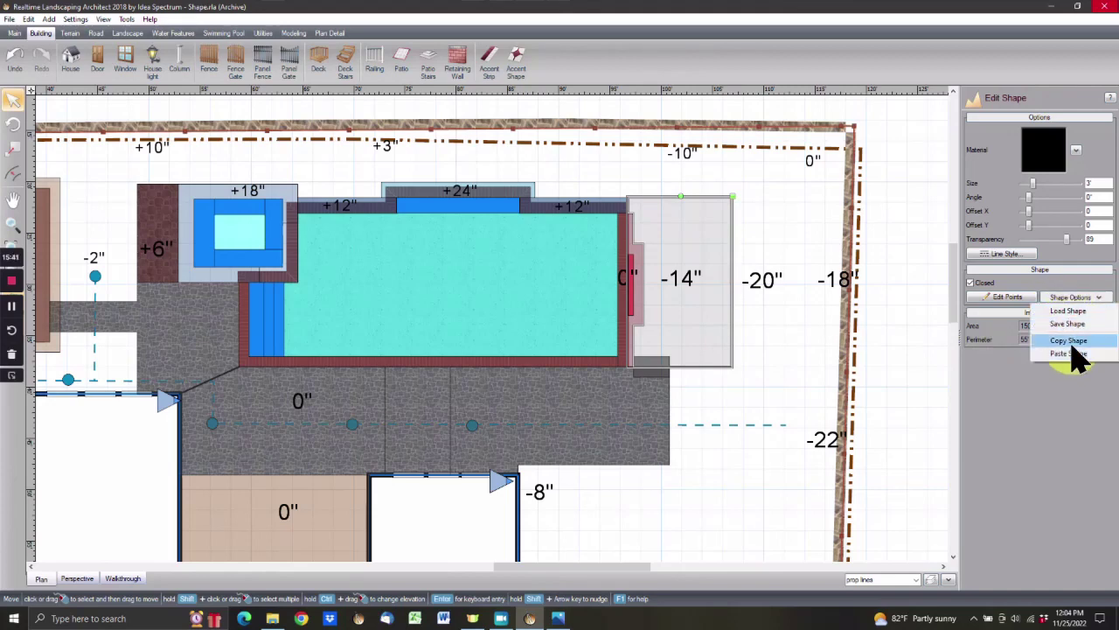
left_click(1068, 340)
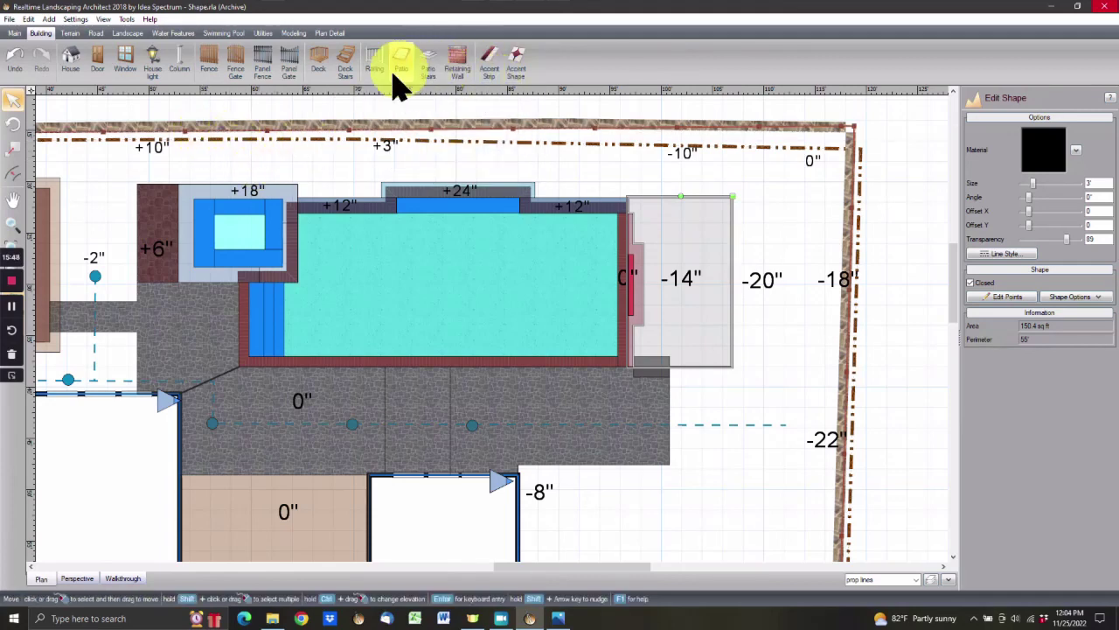
Create a fence from the copied outline around the -14" area, and delete it again
left_click(208, 77)
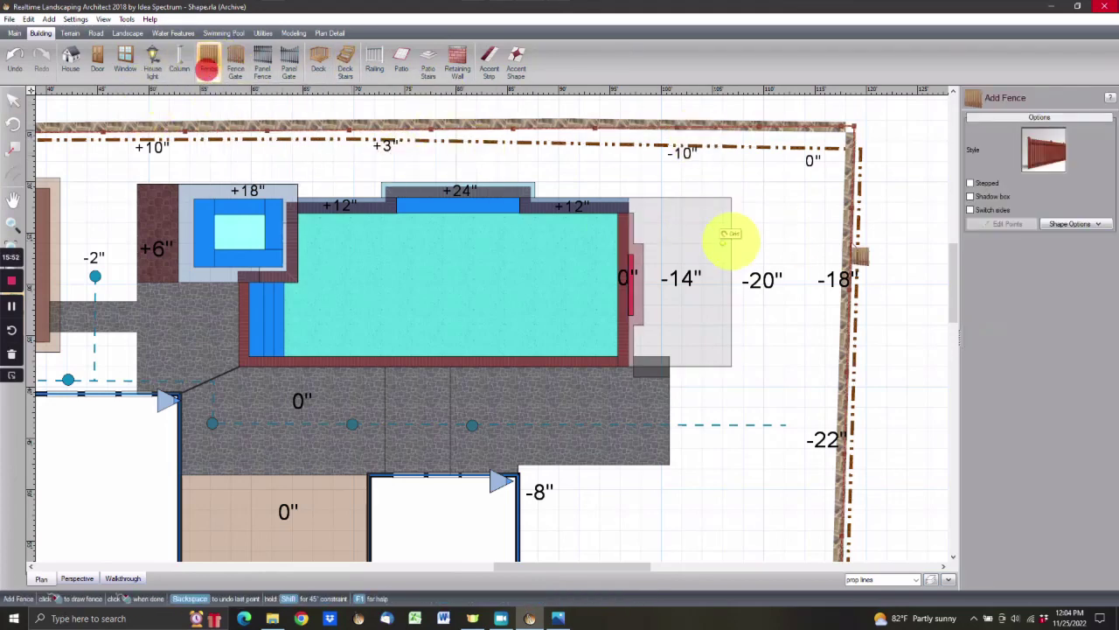
left_click(1062, 224)
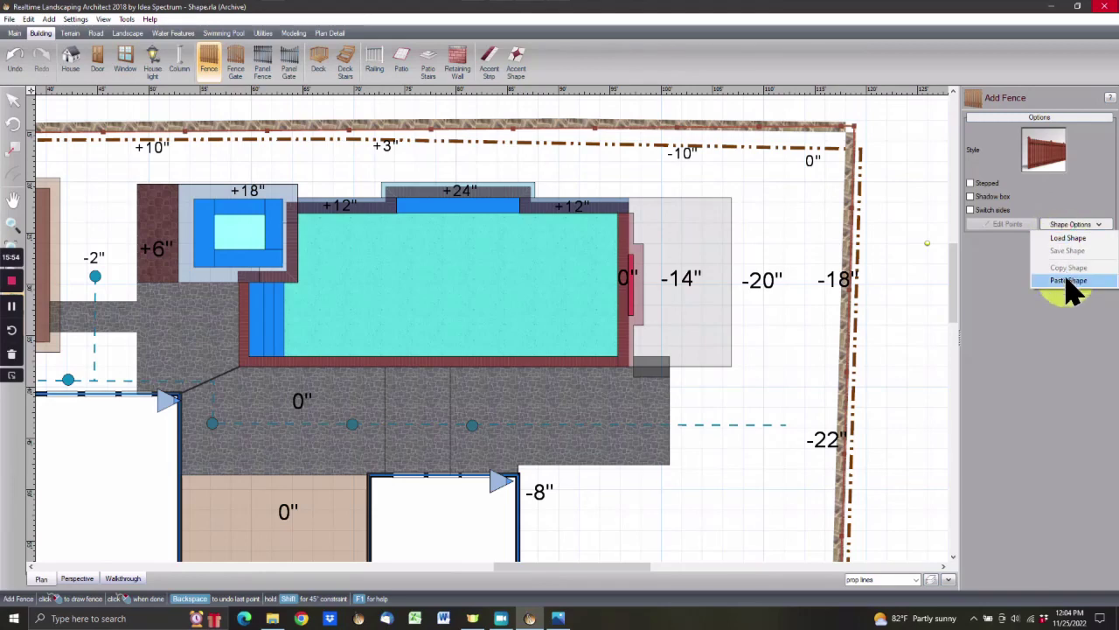
left_click(1069, 290)
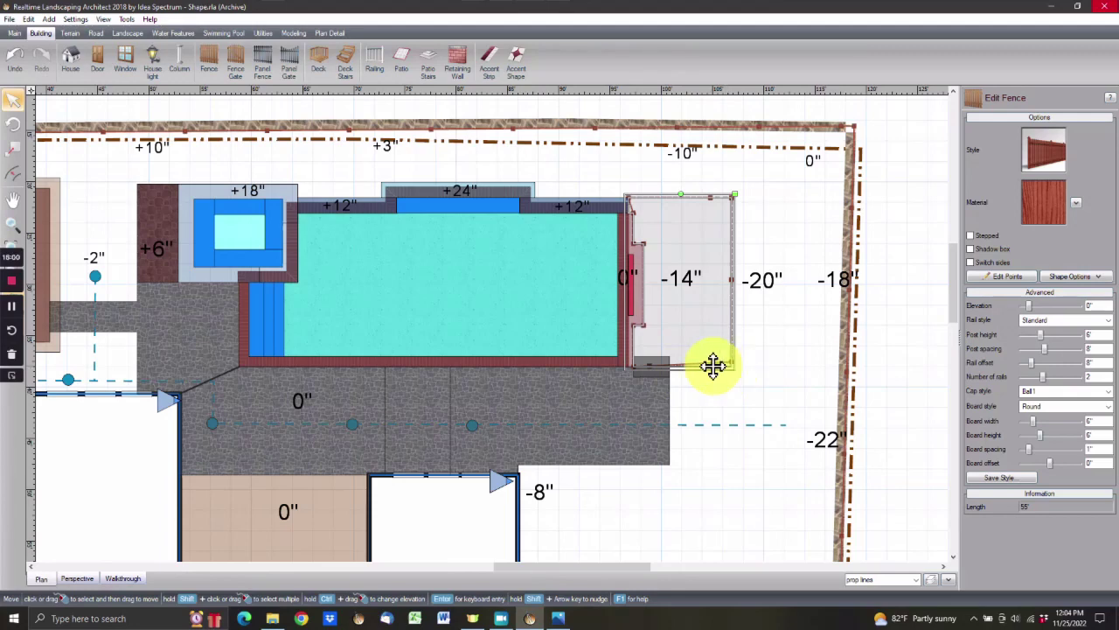
key("Delete")
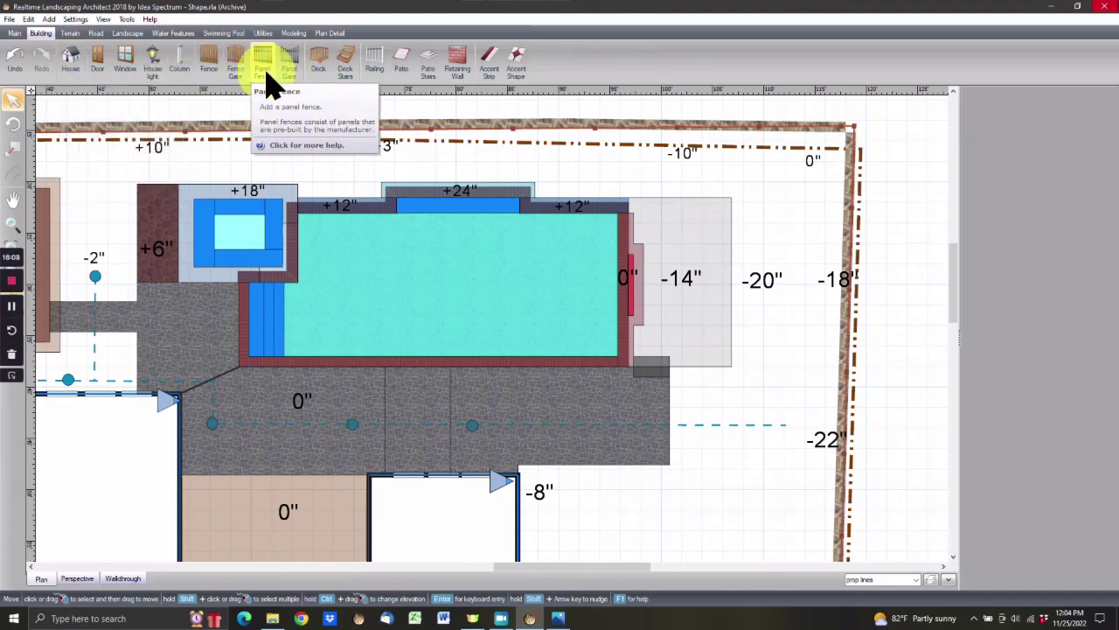
Create a retaining wall from the copied outline around the -14" area, and delete it again
left_click(462, 63)
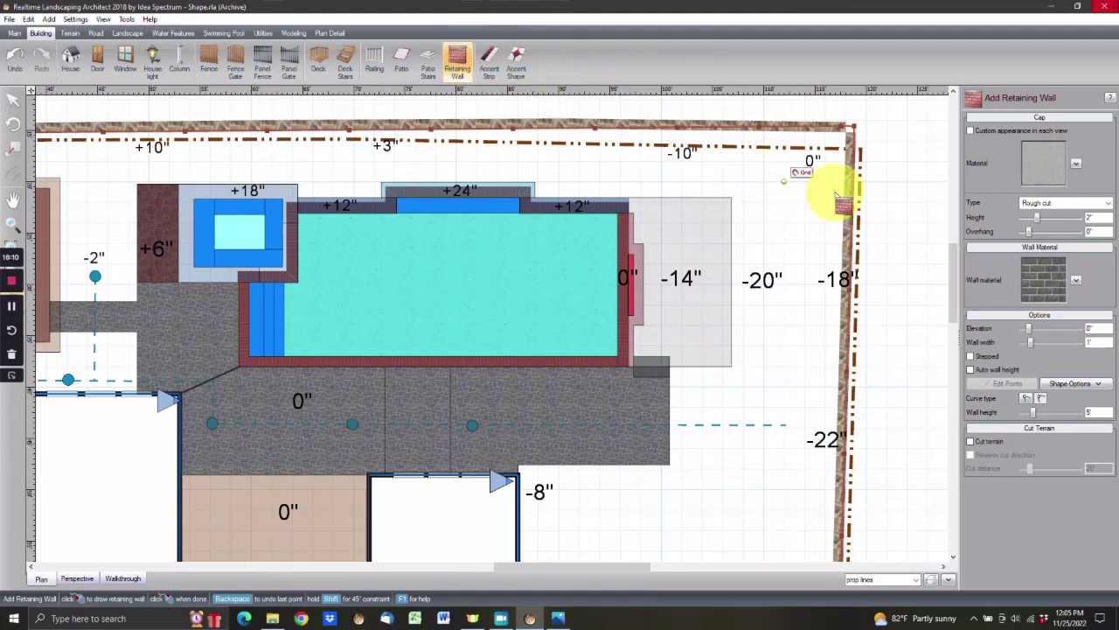
left_click(1077, 385)
left_click(1066, 441)
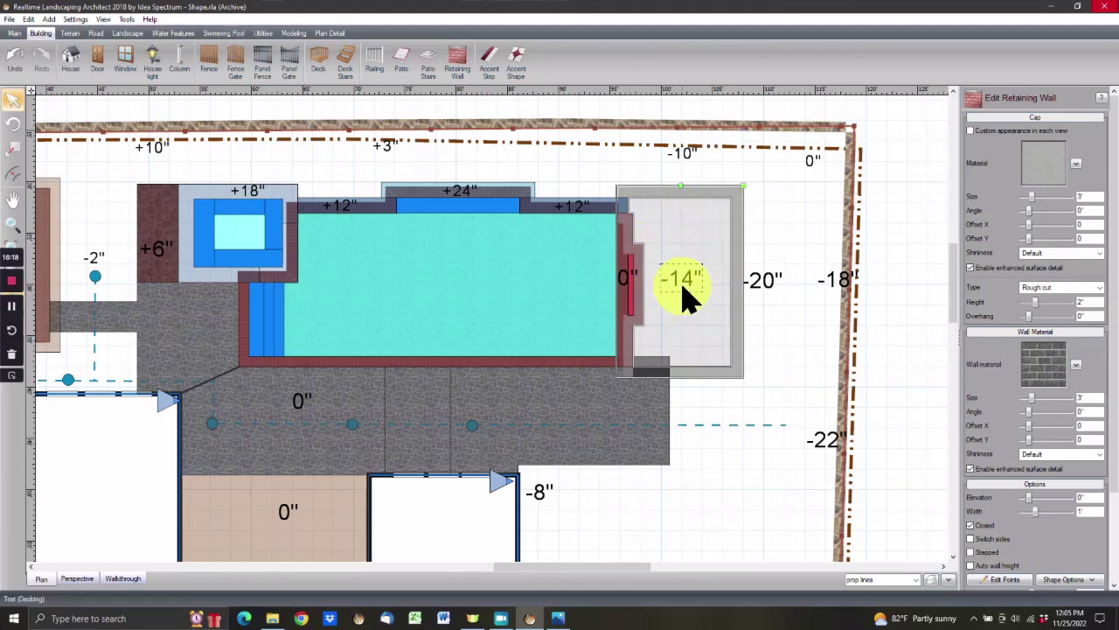
key("Delete")
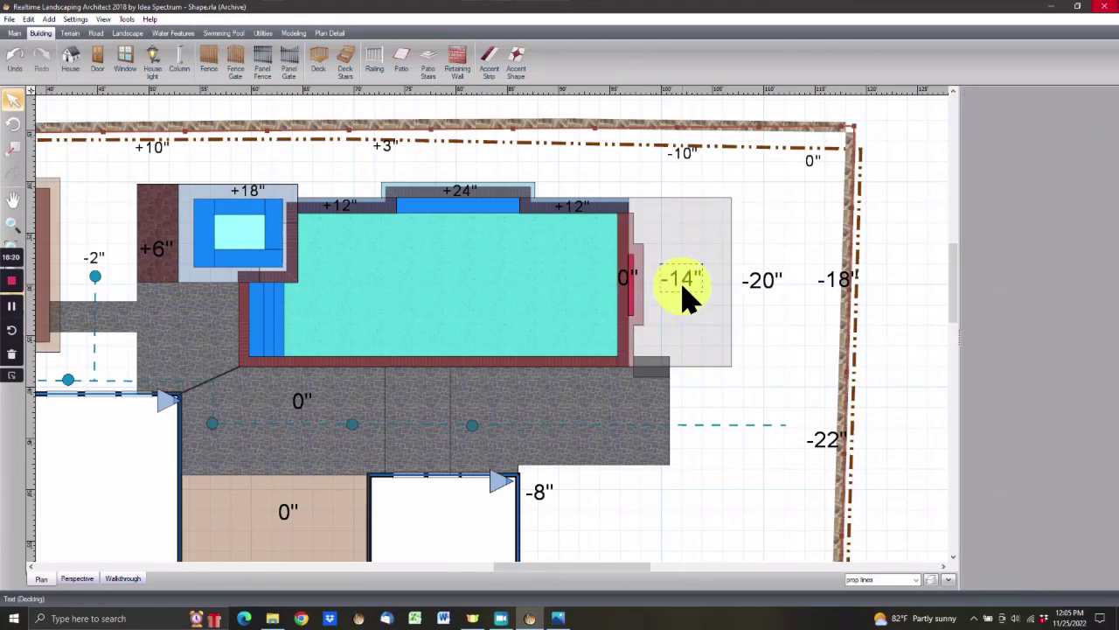
Copy the outline of the shape labelled -14" and paste it as landscape edging around the same area
left_click(662, 288)
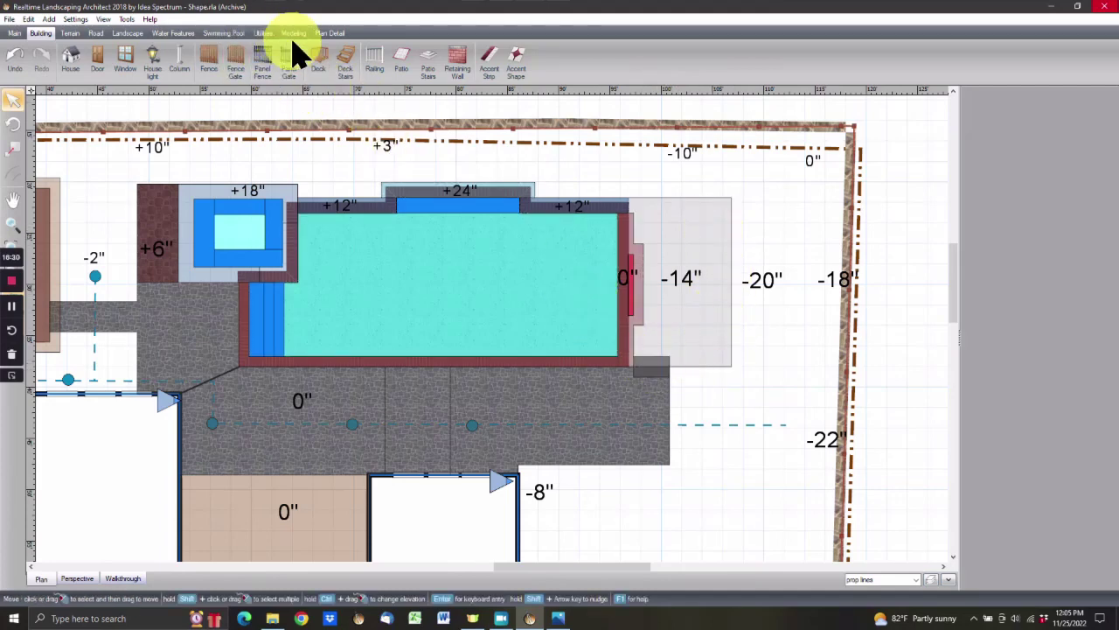
left_click(130, 35)
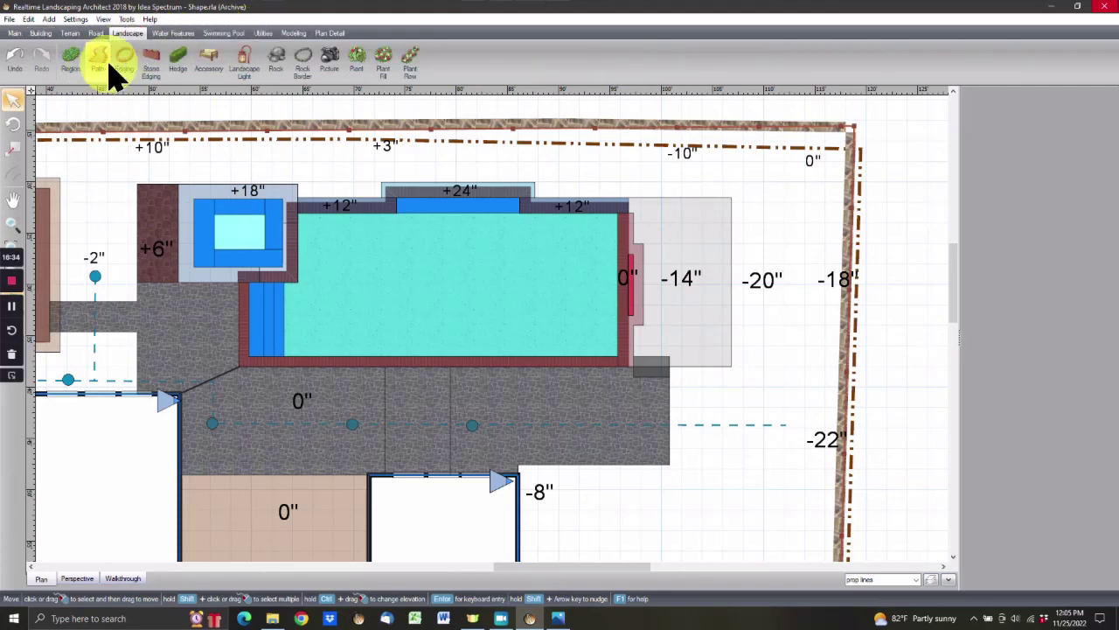
left_click(652, 249)
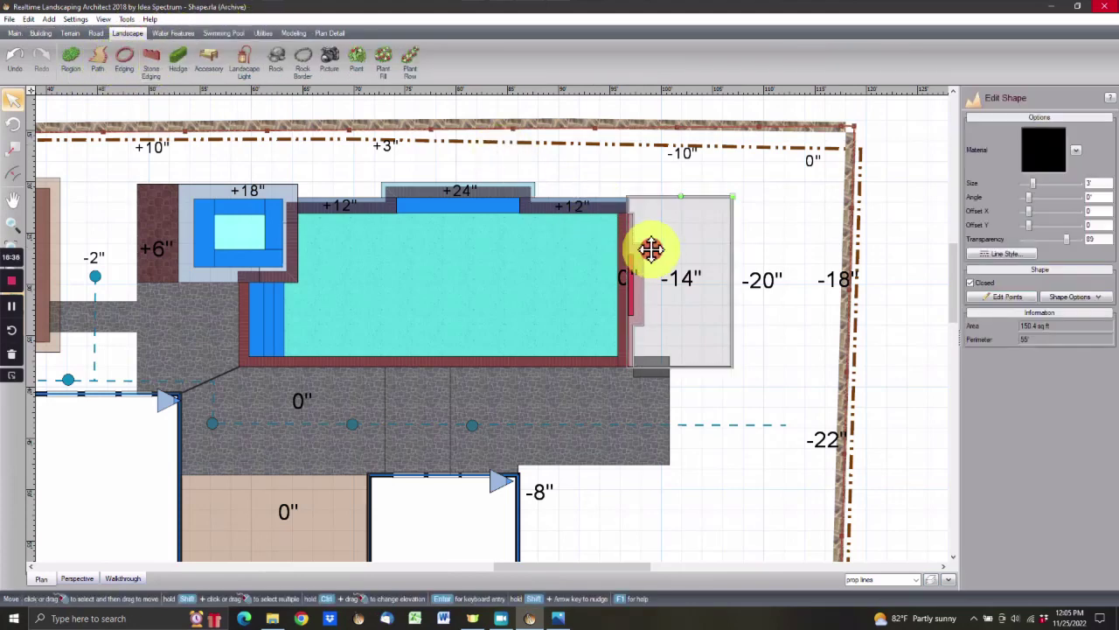
left_click(1082, 297)
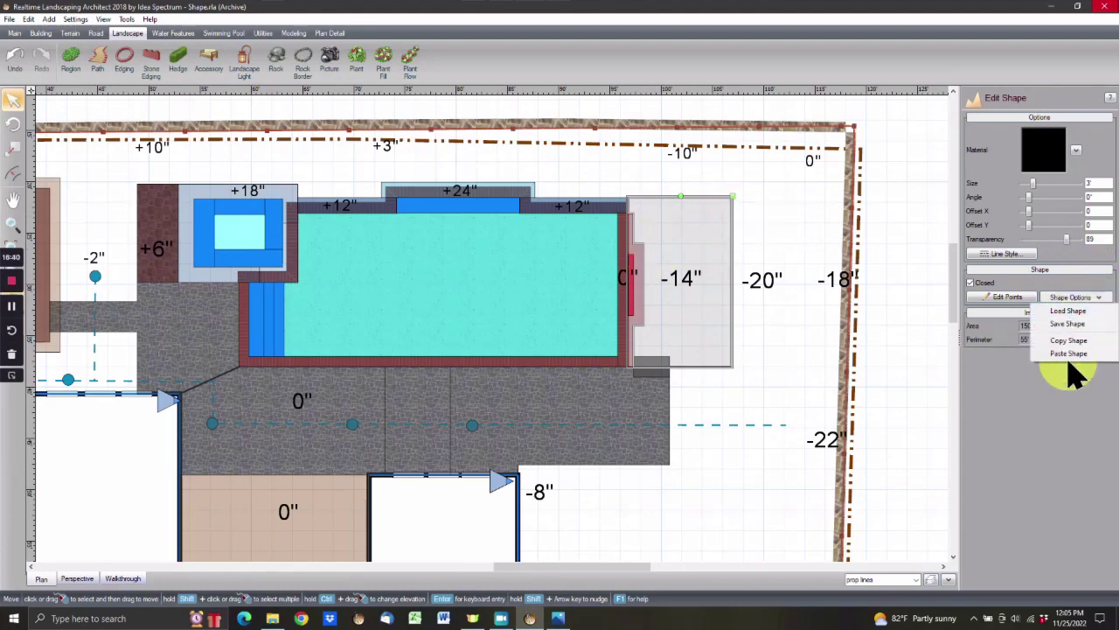
left_click(1068, 340)
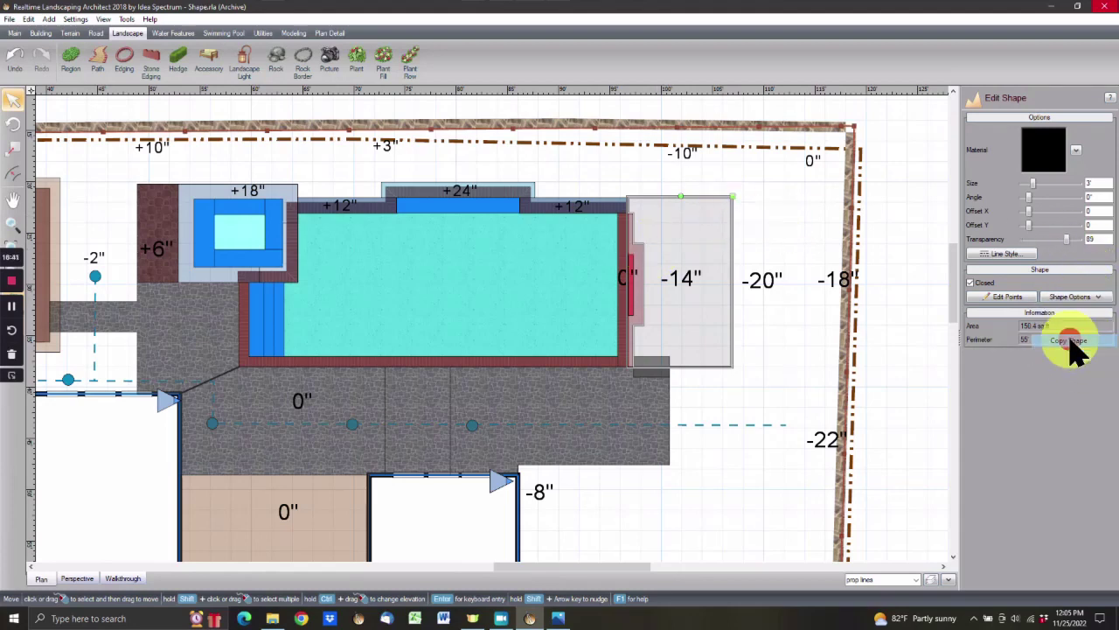
left_click(125, 58)
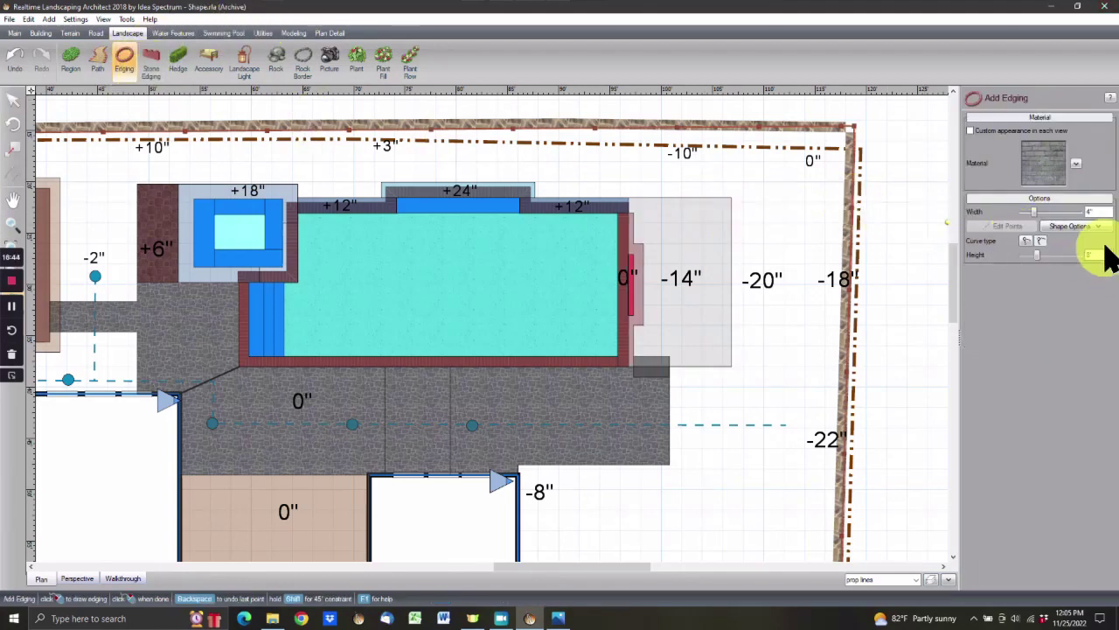
left_click(1089, 229)
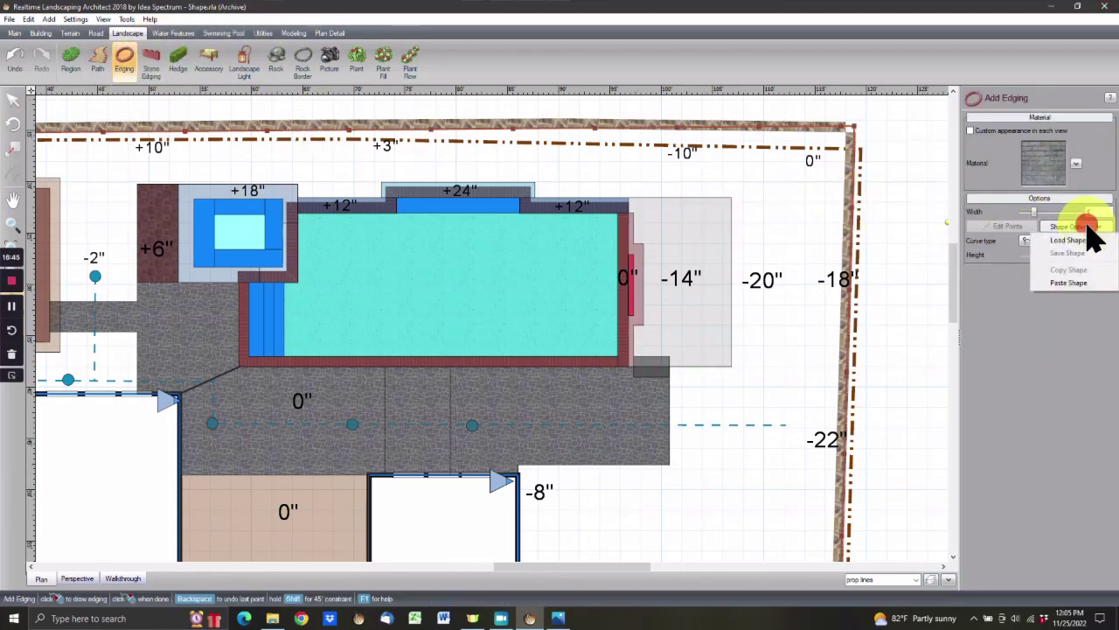
left_click(1091, 286)
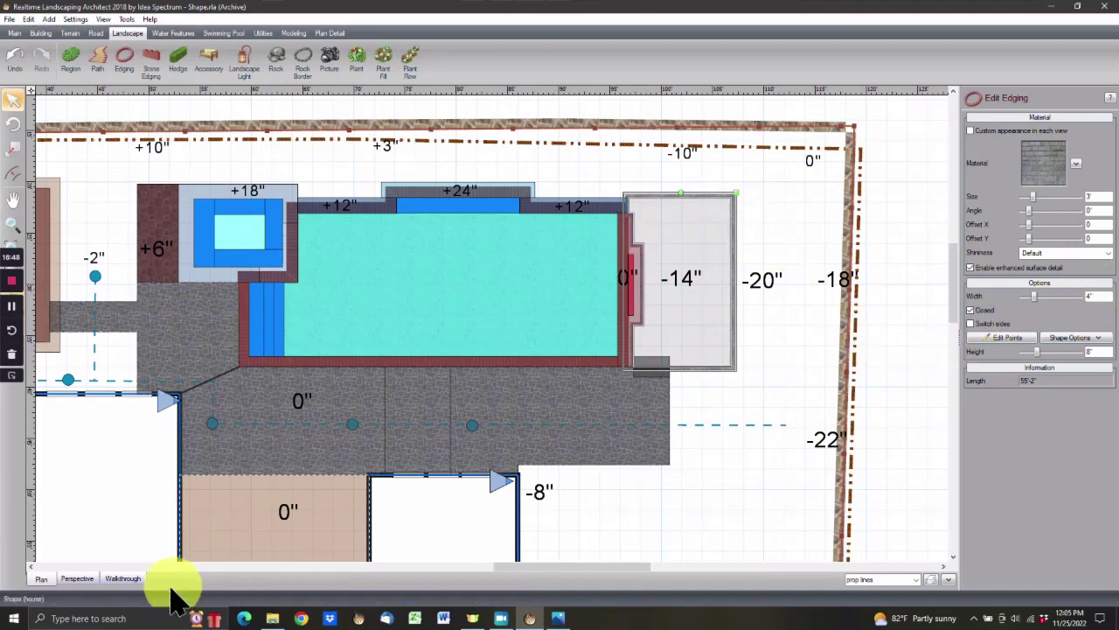
Inspect the edging beside the pool from above in the perspective view, and return to the plan view
left_click(77, 579)
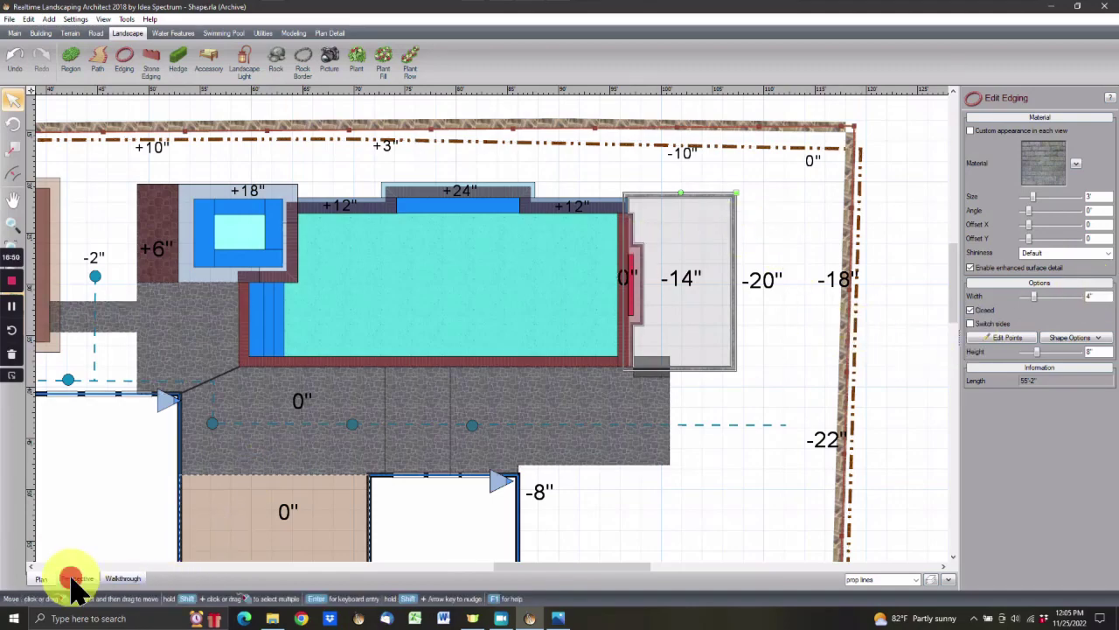
scroll(549, 254, "up", 3)
left_click_drag(549, 253, 531, 113)
left_click_drag(463, 368, 399, 299)
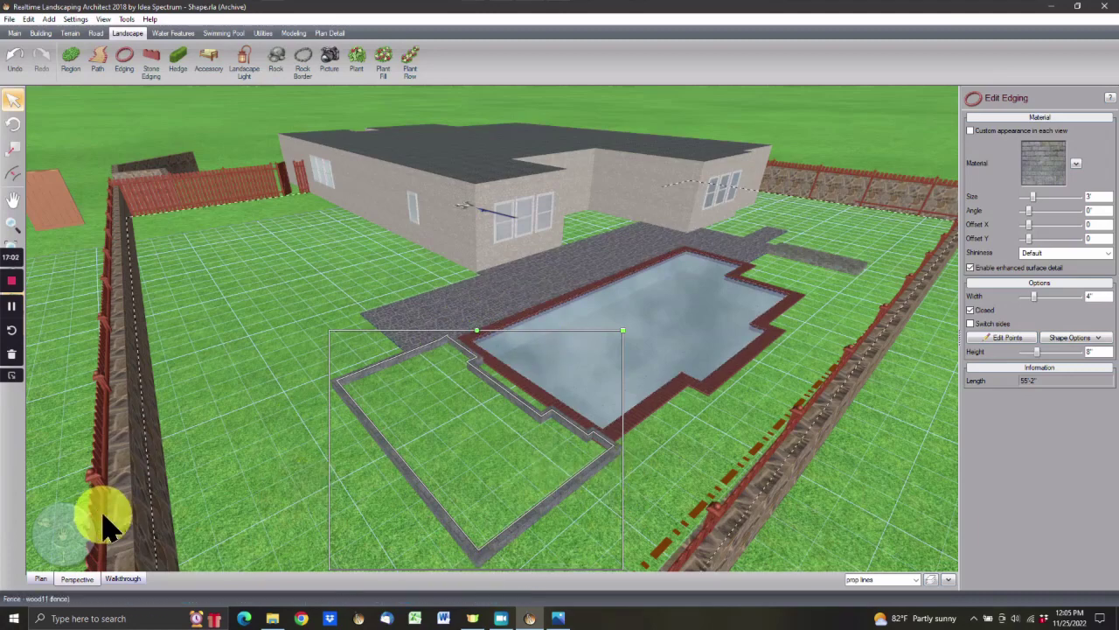
left_click(41, 578)
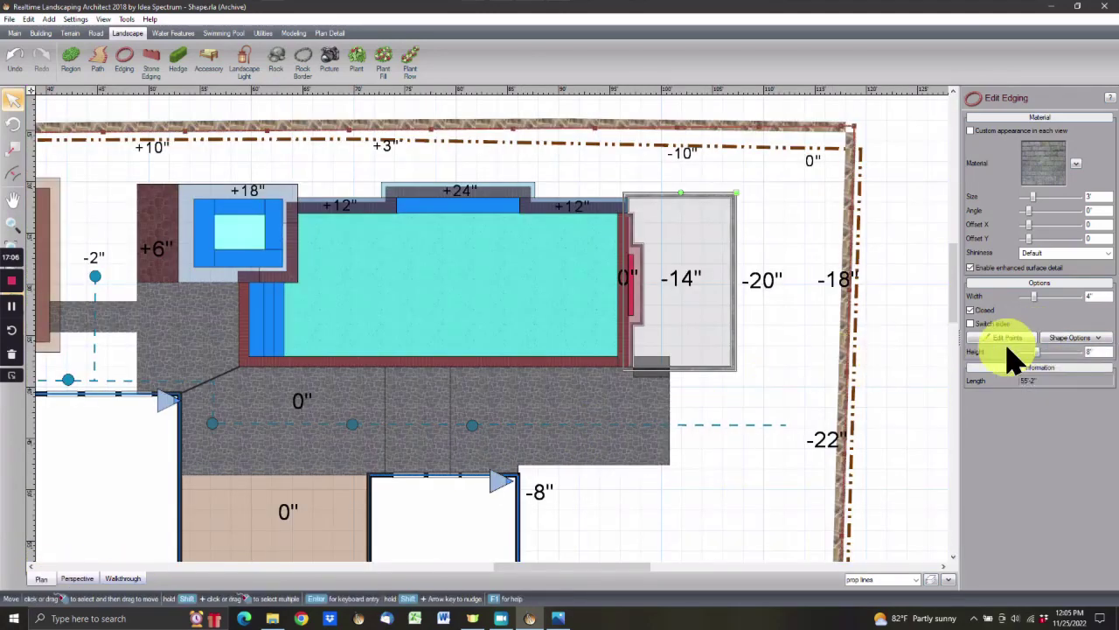
Delete the four notch points of the edging beside the pool so that side runs straight
left_click(1002, 339)
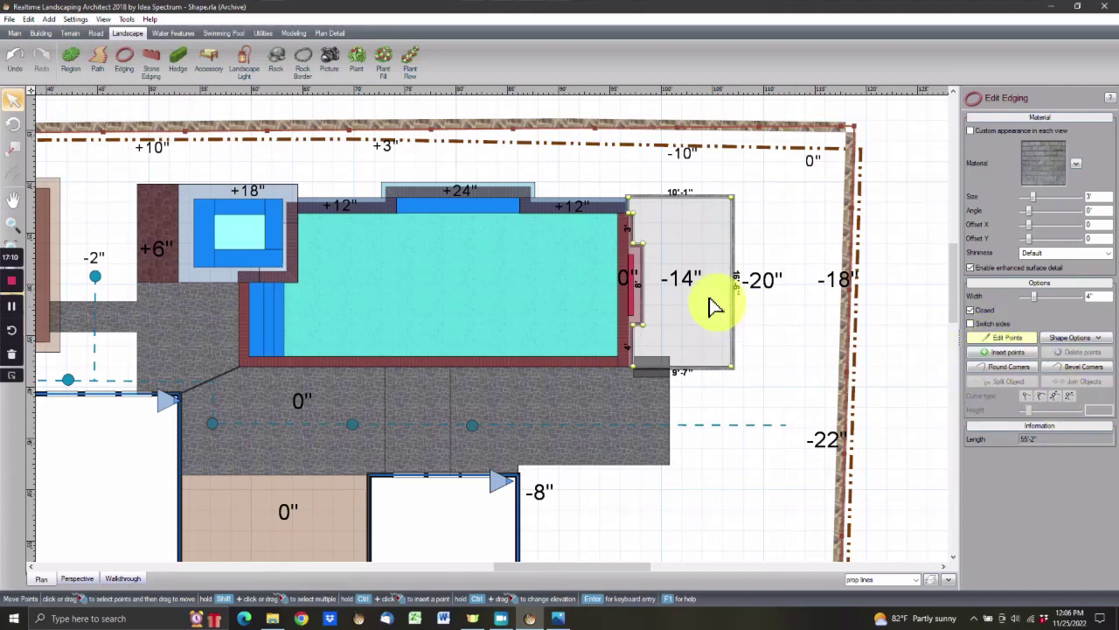
left_click_drag(598, 203, 654, 264)
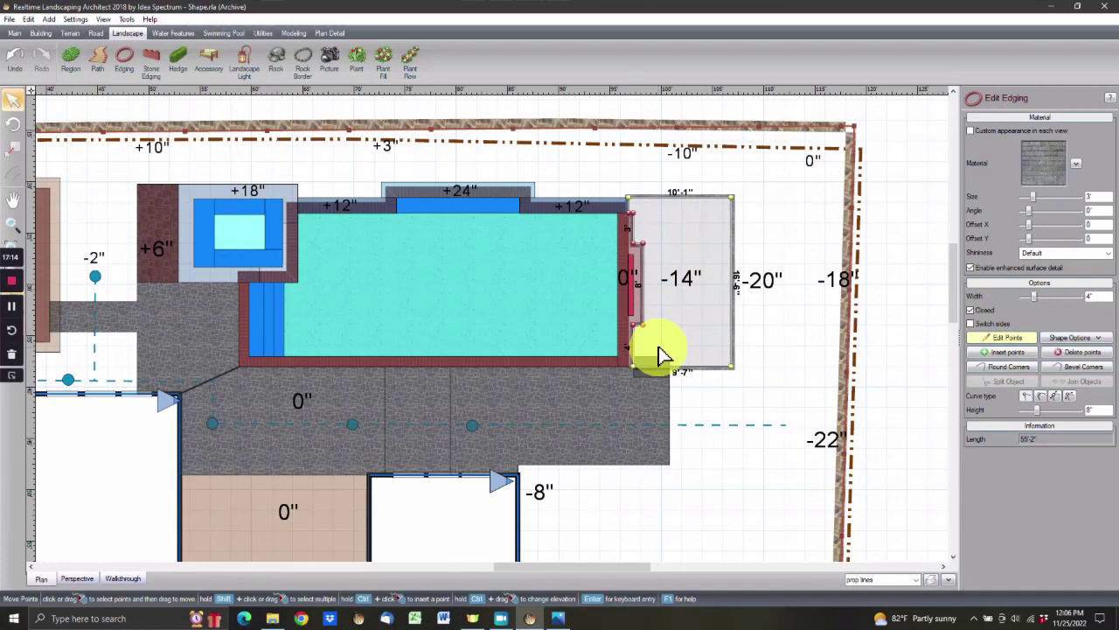
key("Delete")
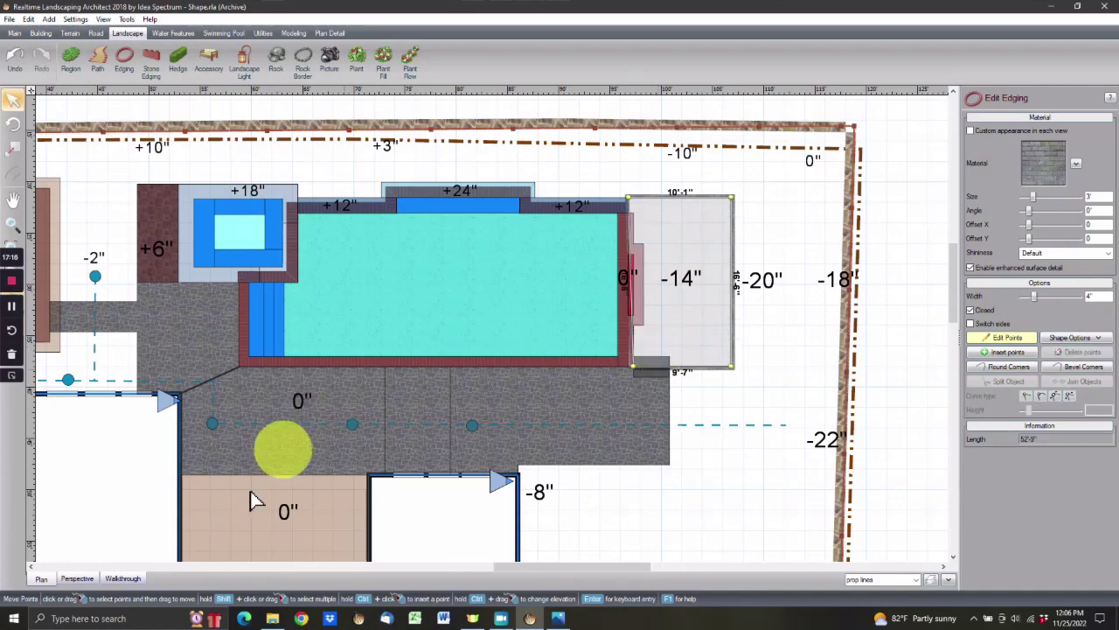
In the perspective view, try moving the edging's pool-side segment about 2' away from the pool, and undo the move
left_click(77, 579)
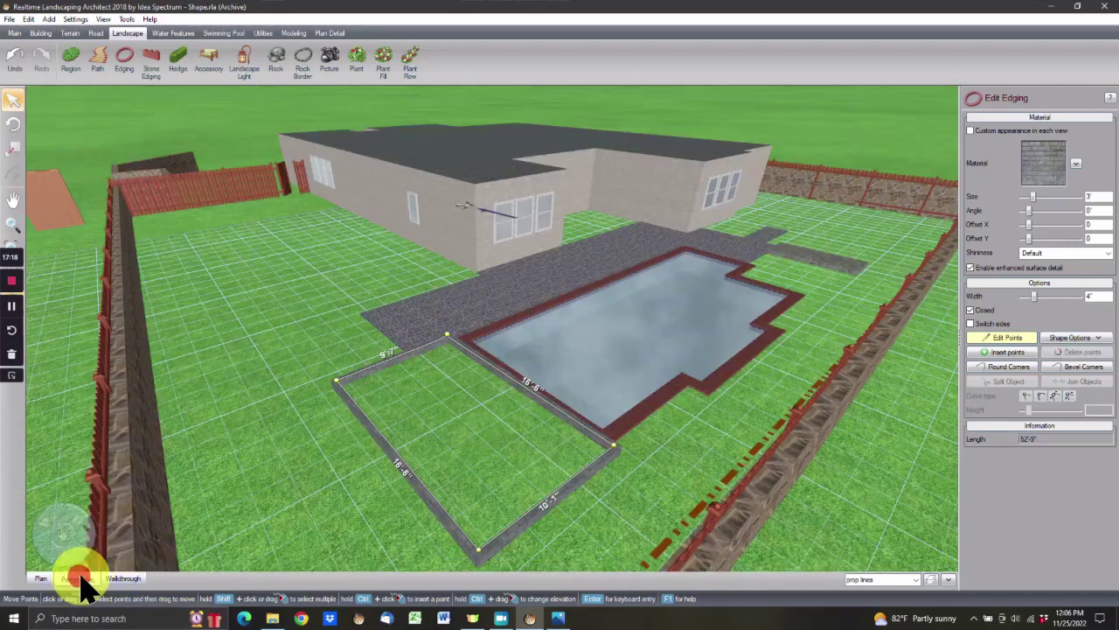
scroll(379, 482, "up", 5)
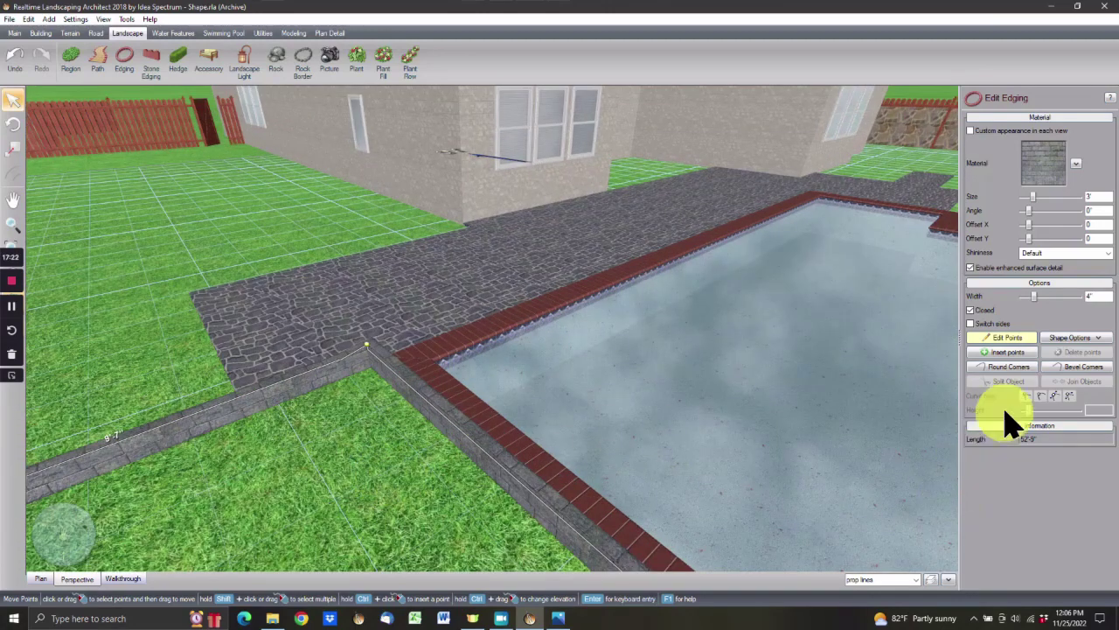
left_click(365, 341)
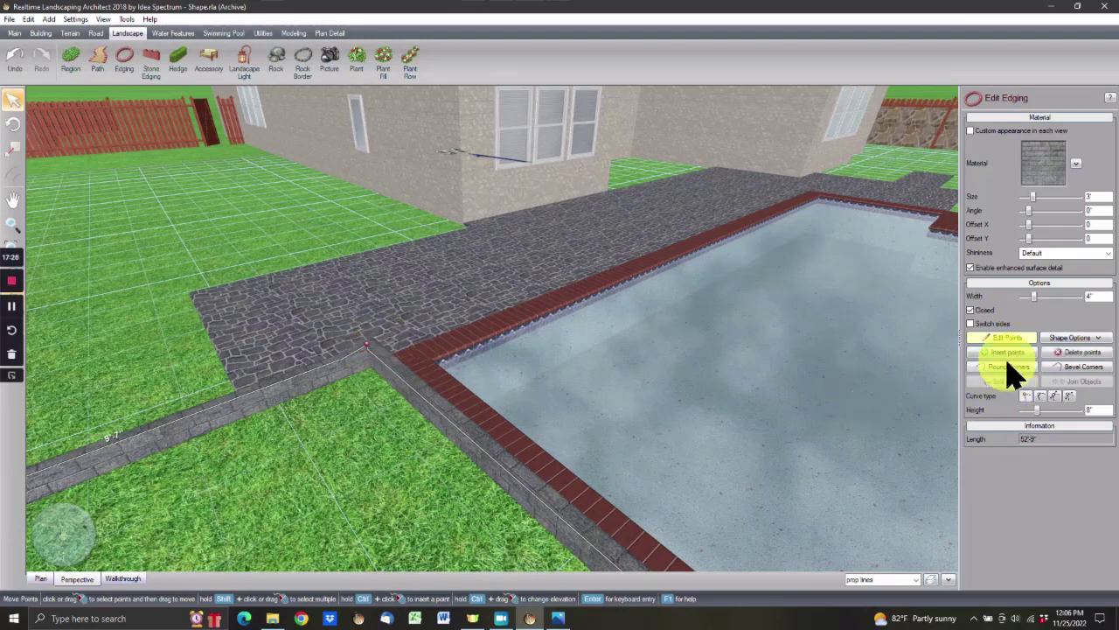
middle_click_drag(601, 470, 592, 324)
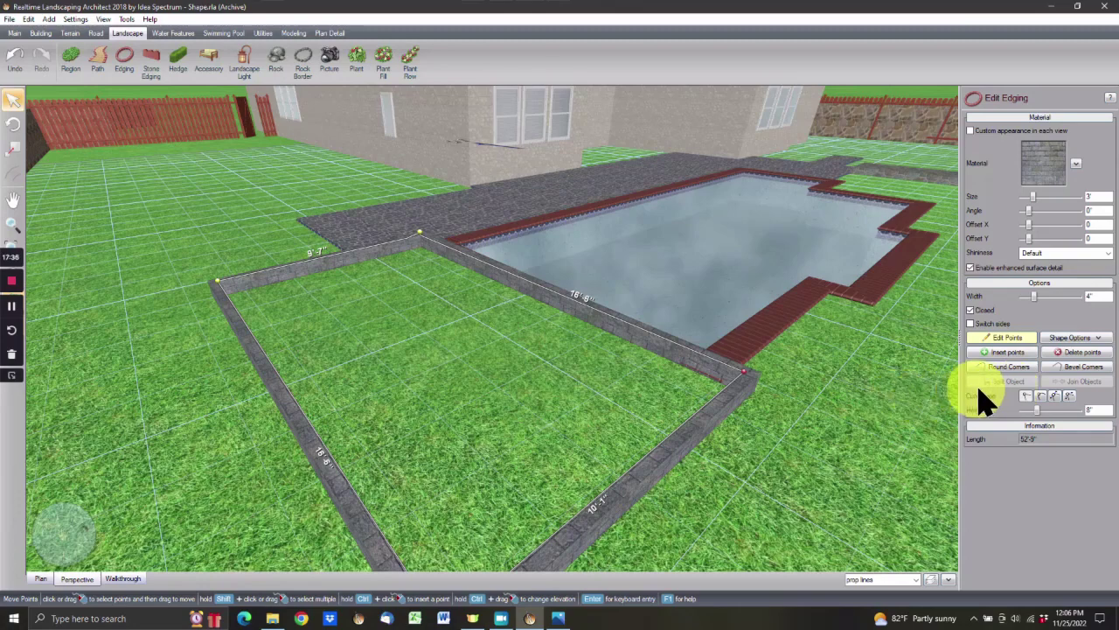
left_click(215, 281)
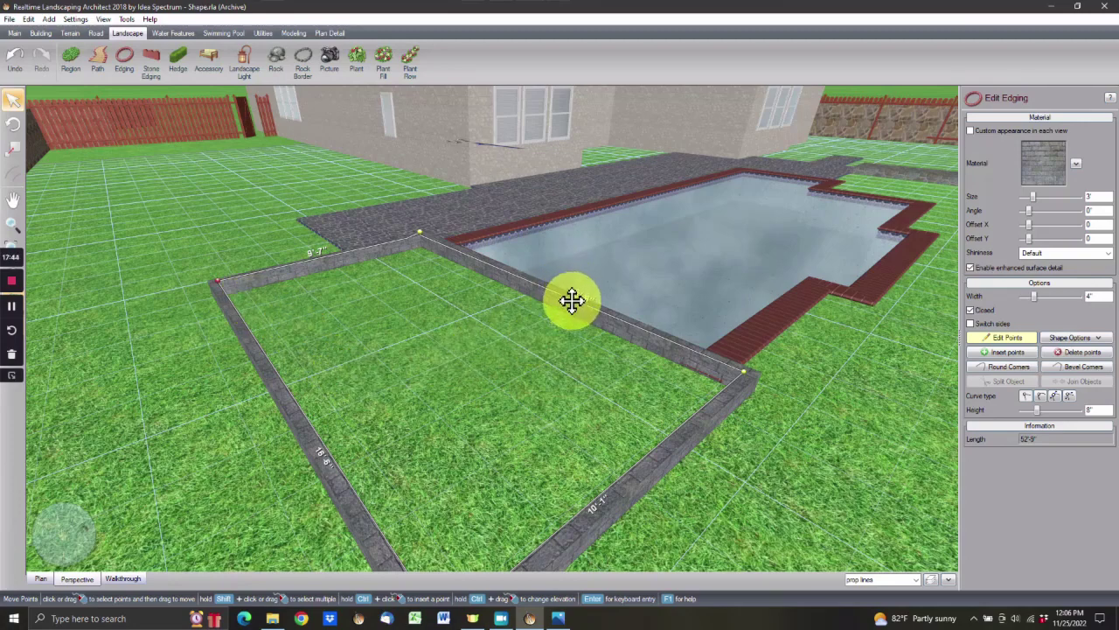
left_click_drag(572, 300, 562, 328)
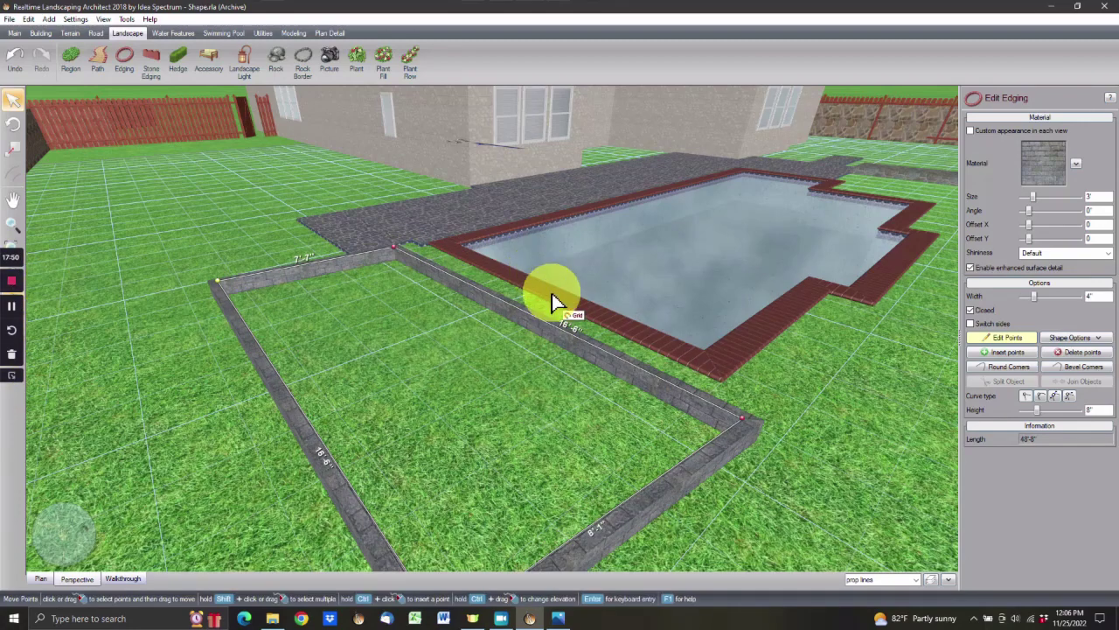
left_click(733, 421)
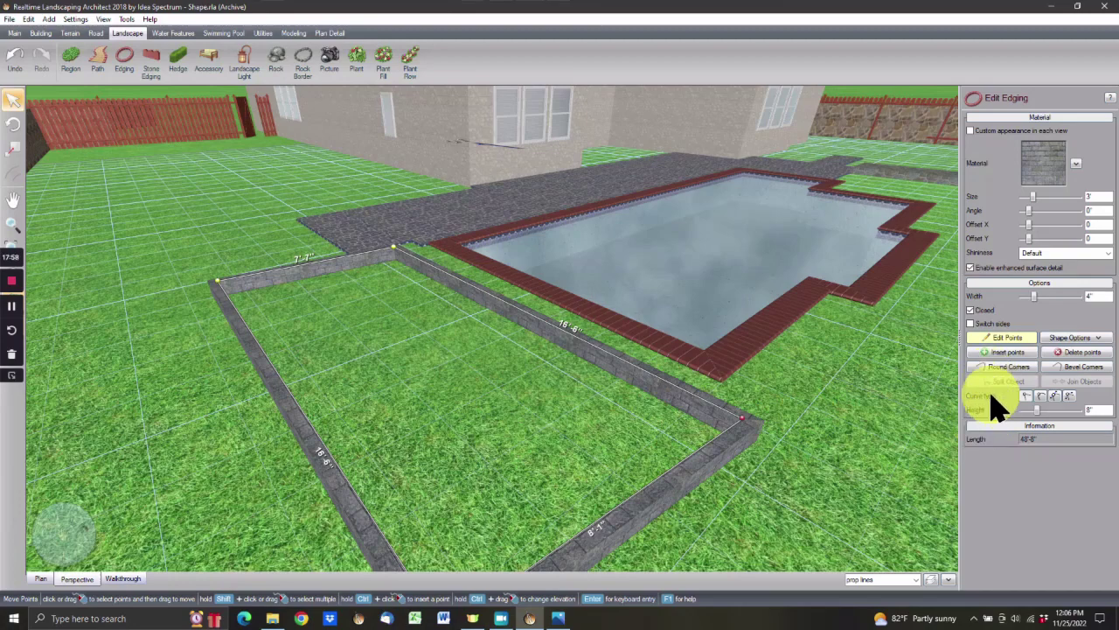
left_click(20, 63)
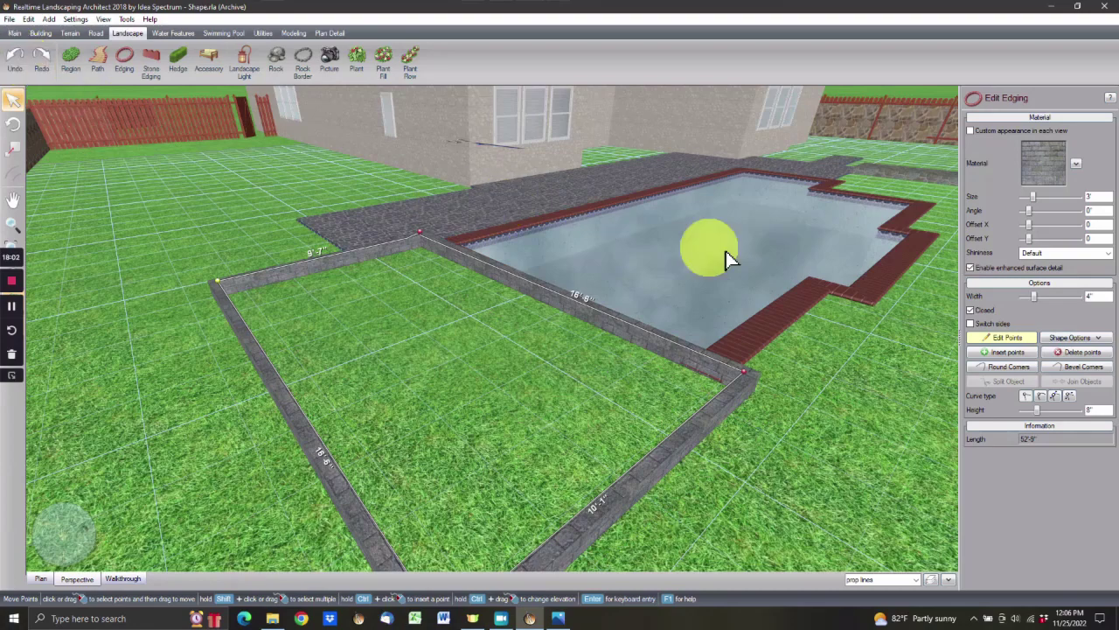
Make the edging an open outline and delete its end point beside the patio, removing the side along the pool
left_click(1003, 340)
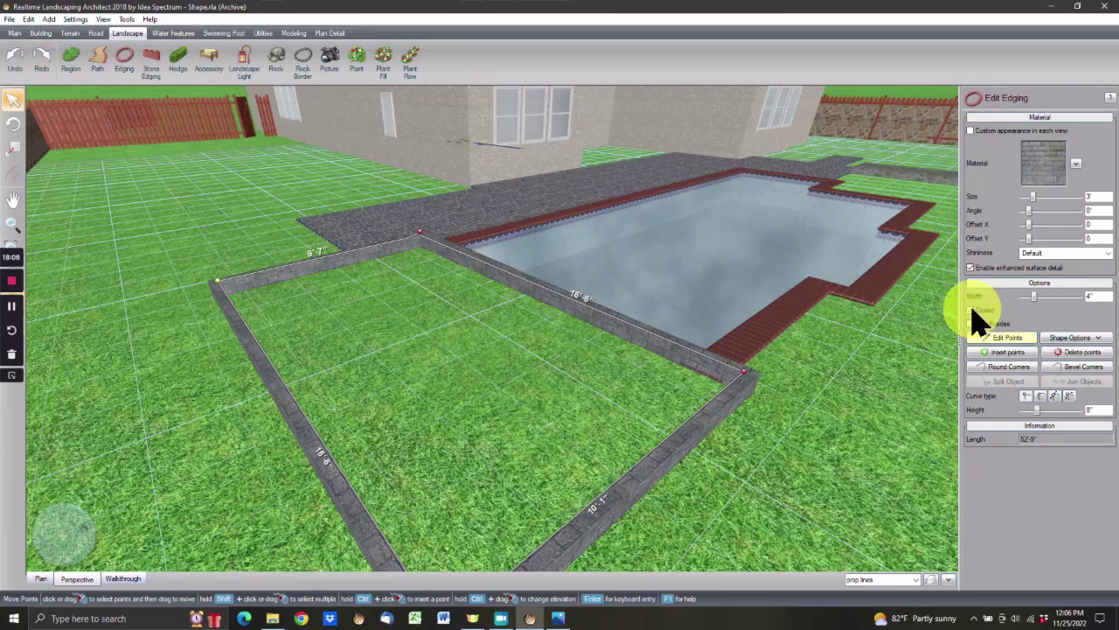
left_click(971, 309)
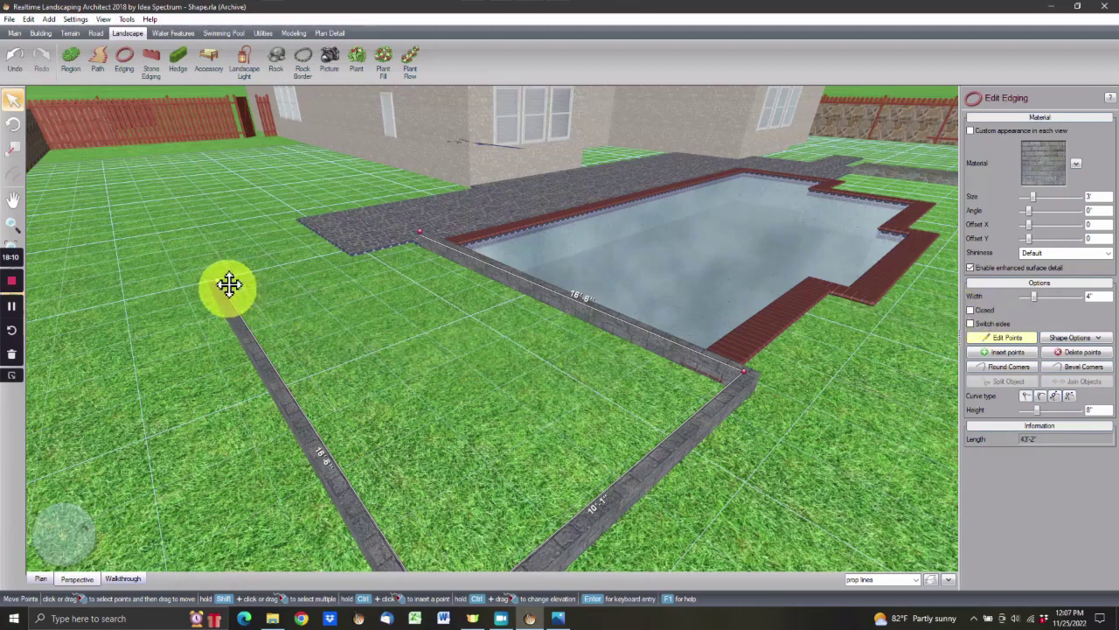
left_click(972, 311)
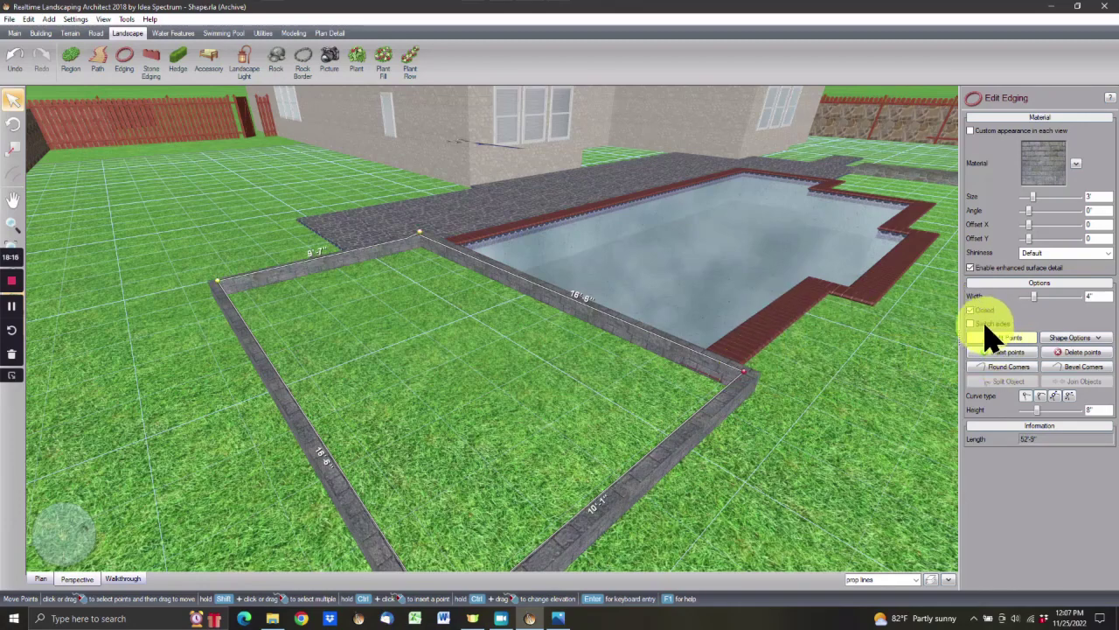
left_click(972, 311)
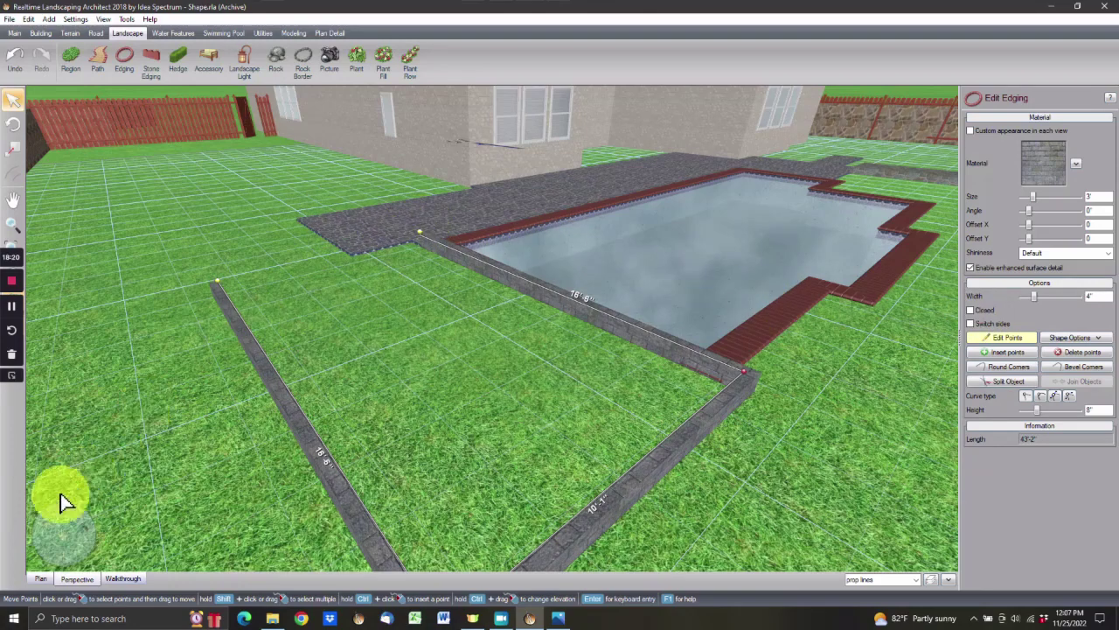
left_click_drag(374, 206, 612, 334)
key("Delete")
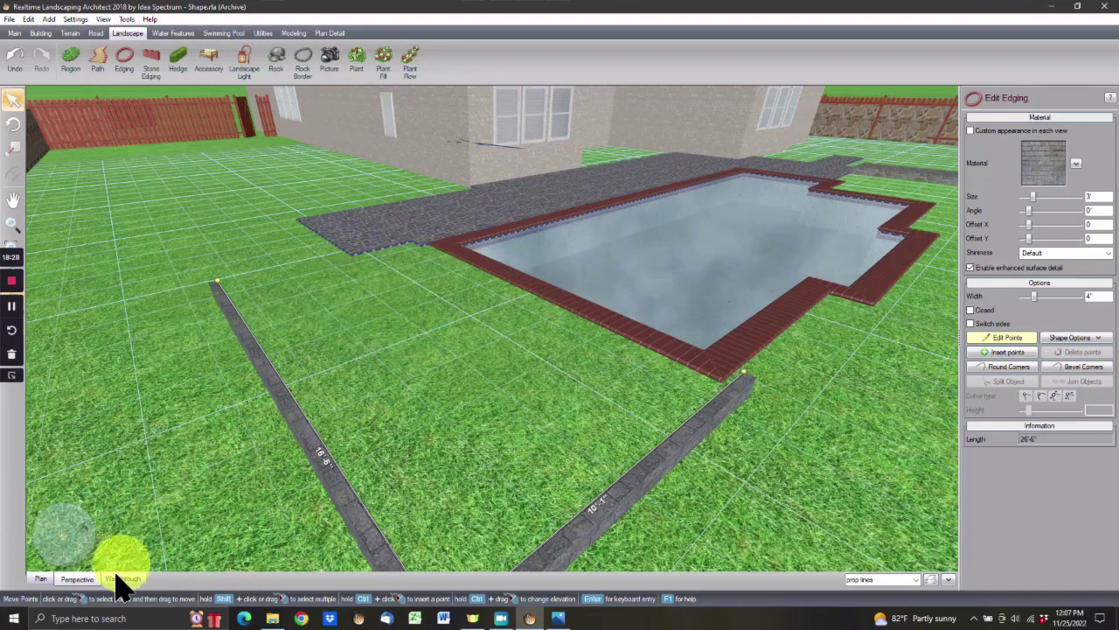
Return to the plan view and delete the remaining edging around the -14" area
left_click(37, 580)
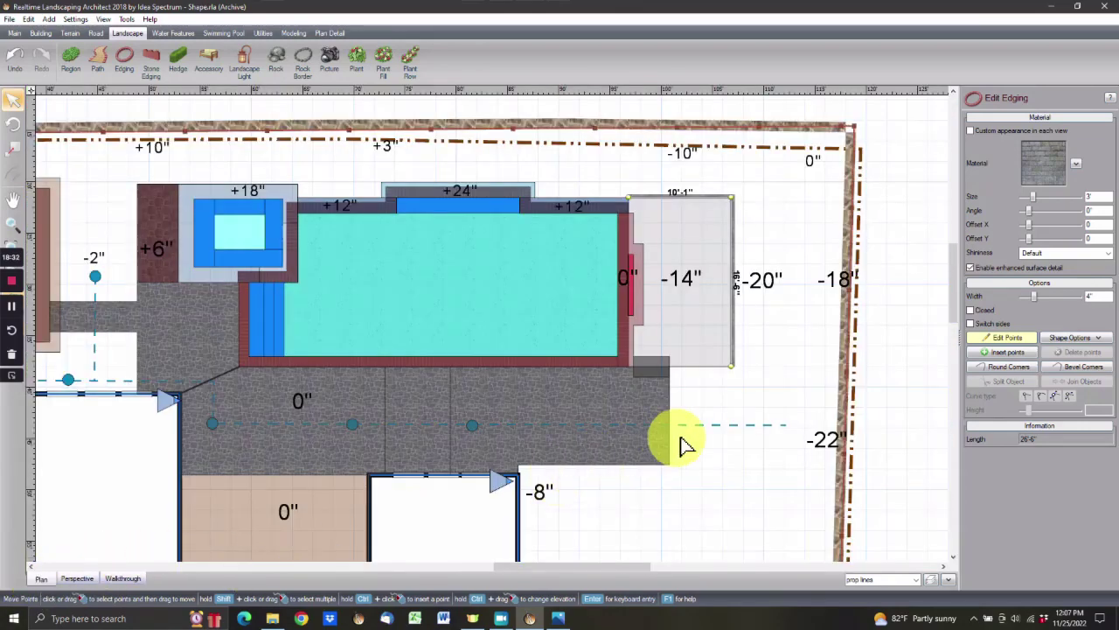
left_click(709, 377)
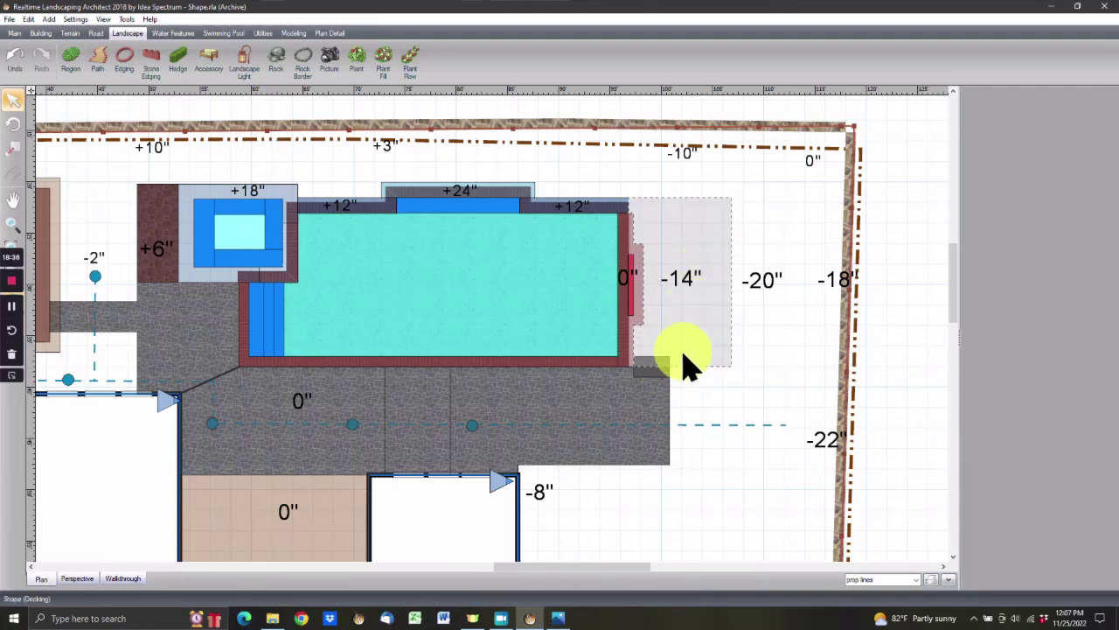
middle_click_drag(682, 362, 657, 266)
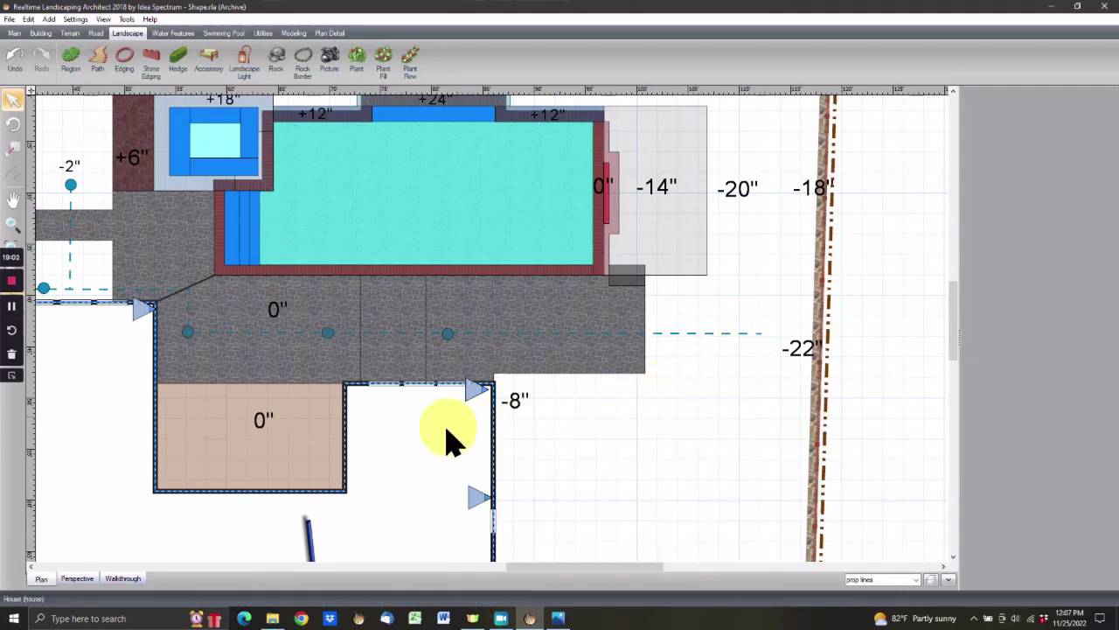
middle_click_drag(409, 444, 604, 549)
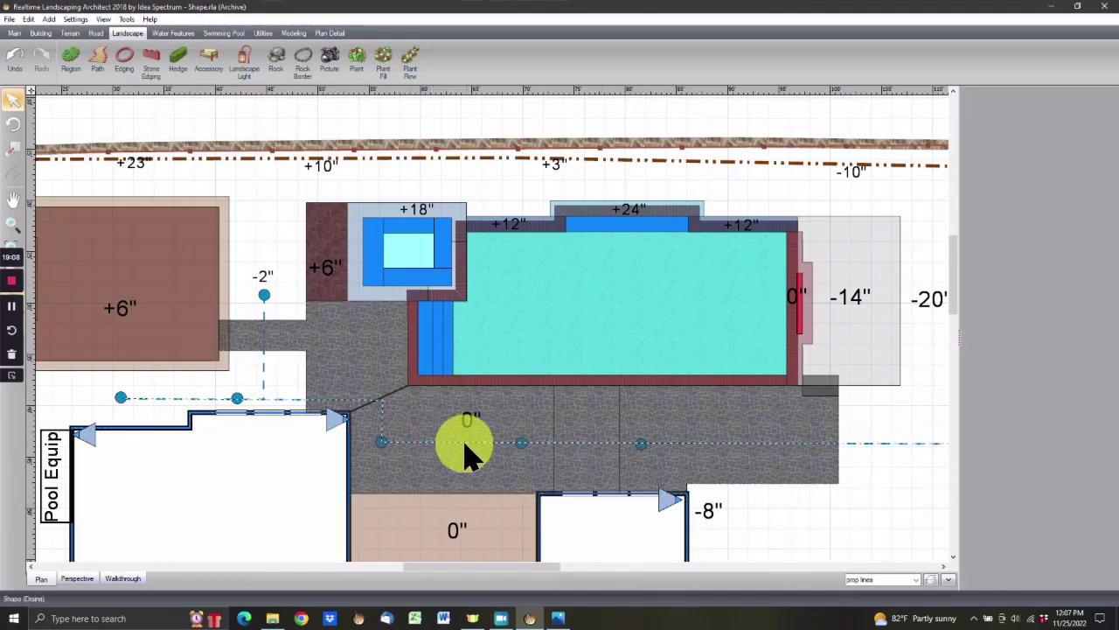
middle_click_drag(463, 445, 333, 363)
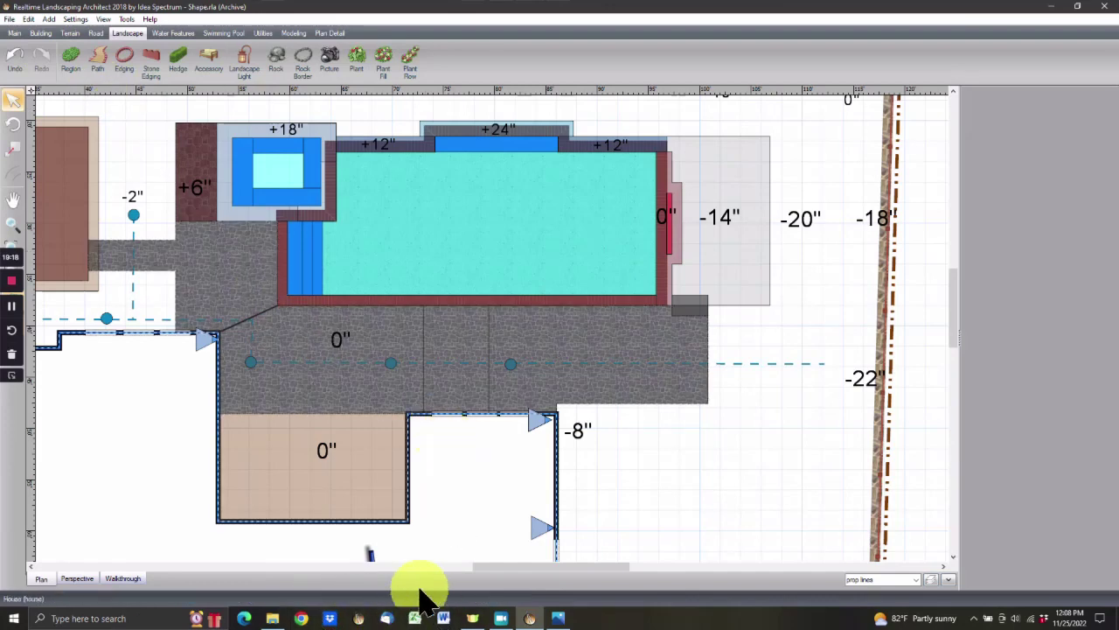
Bring up the settings window of the Mouse Highlight utility
mouse_move(470, 621)
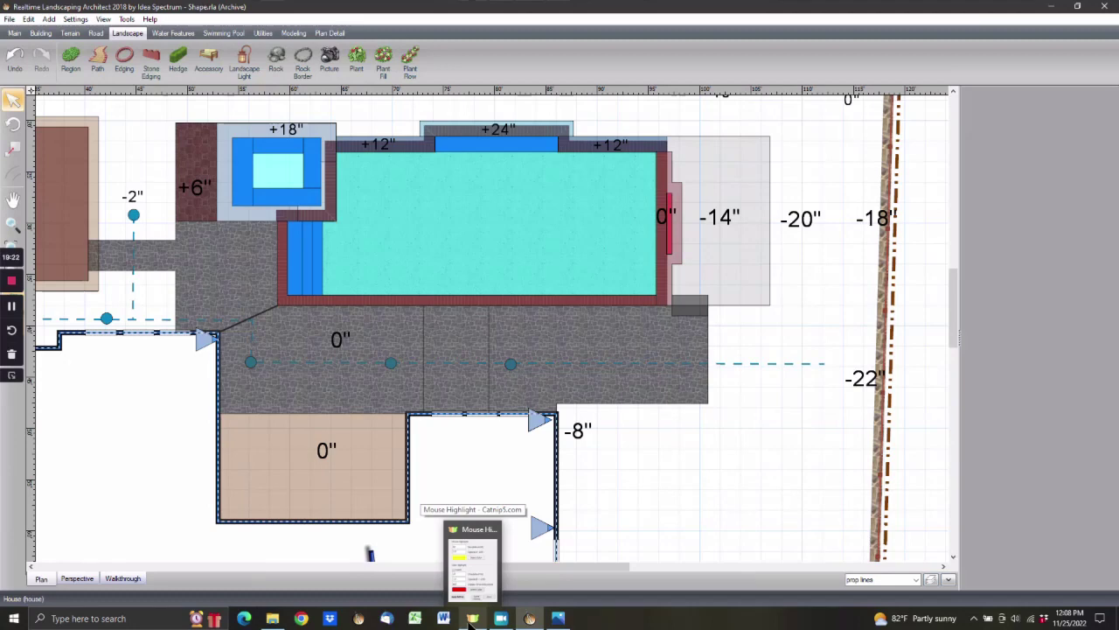
left_click(471, 621)
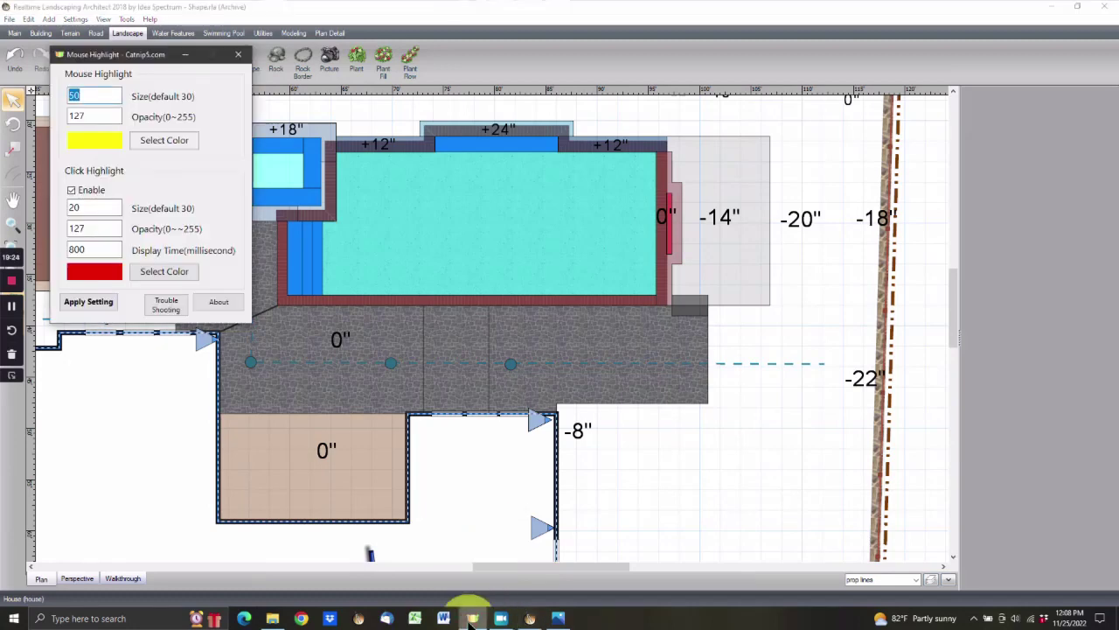